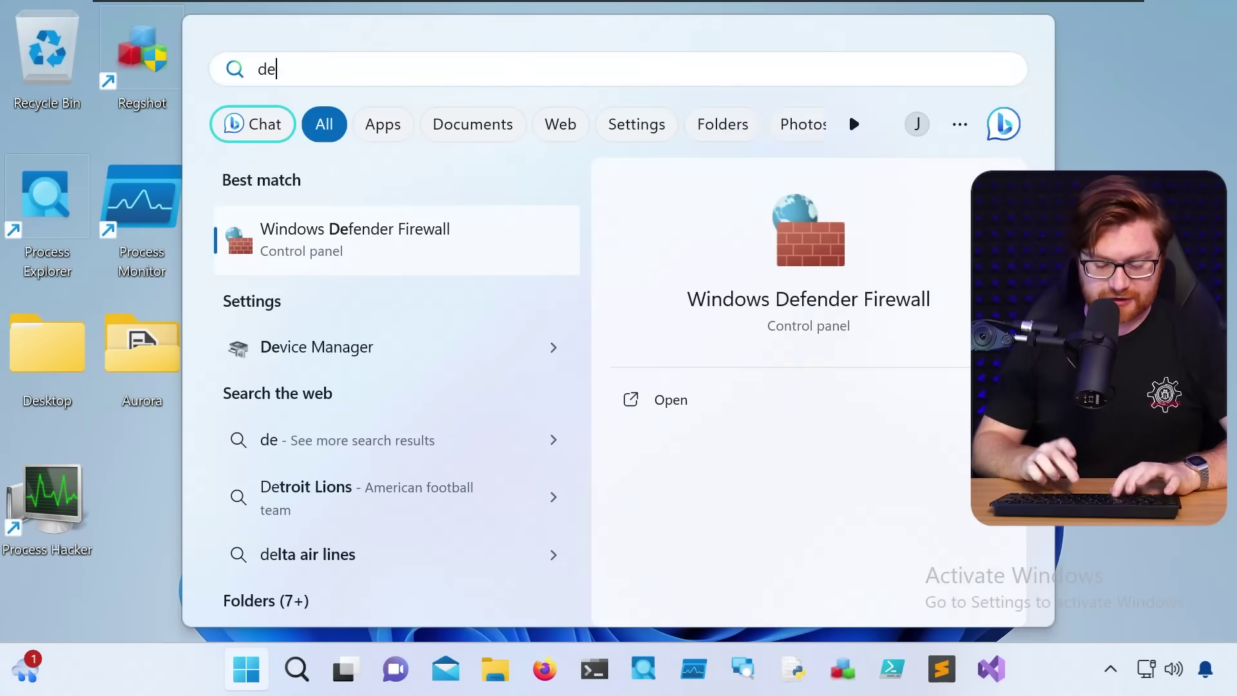
Open Windows Security to check the virus and threat protection status, and close it again
{"action": "key", "text": "Down"}
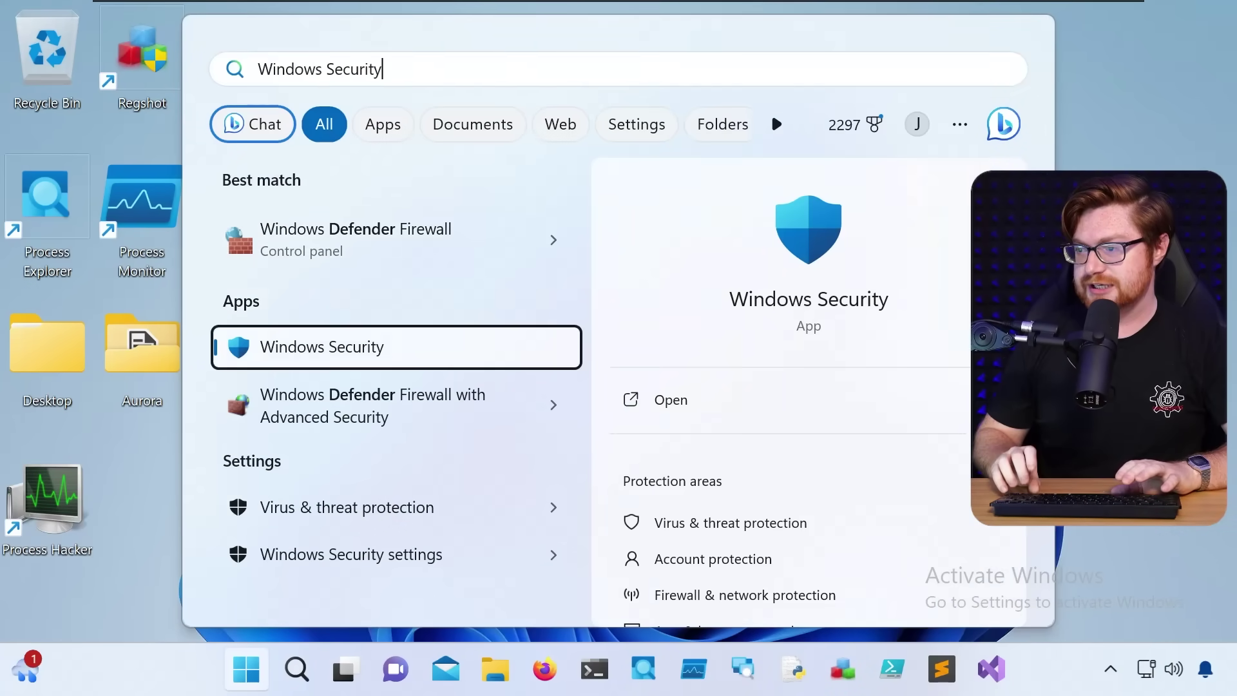
{"action": "key", "text": "Return"}
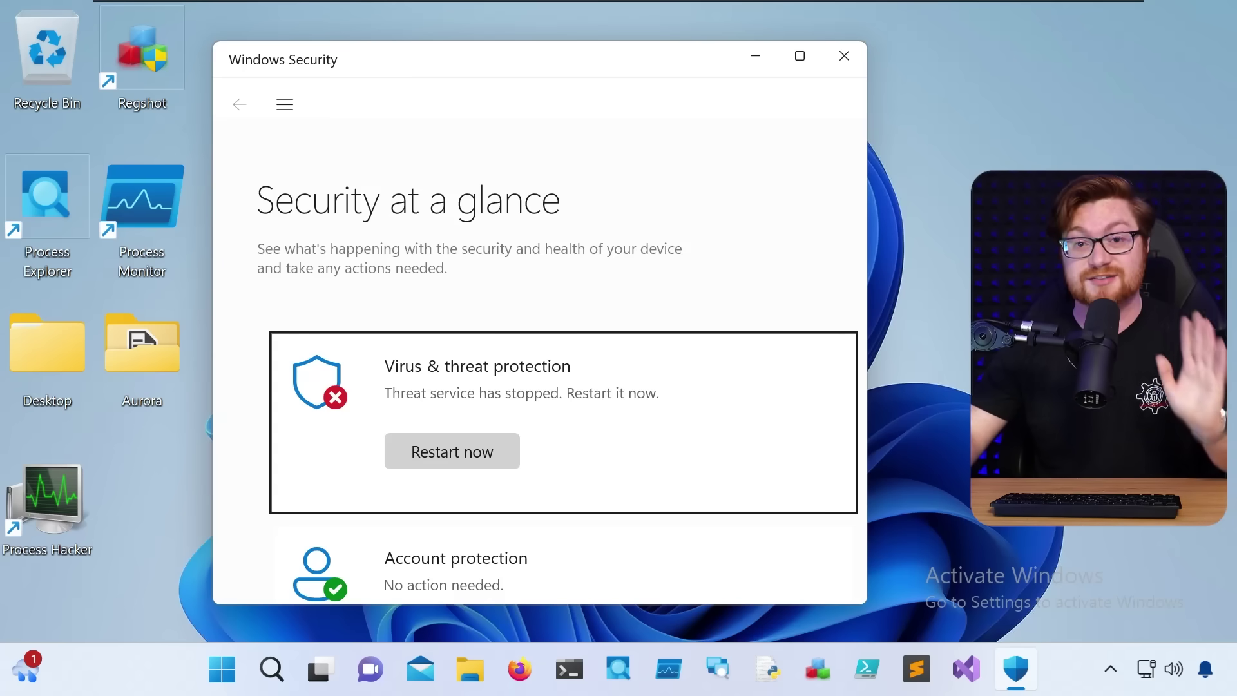
{"action": "left_click", "coordinate": [844, 56]}
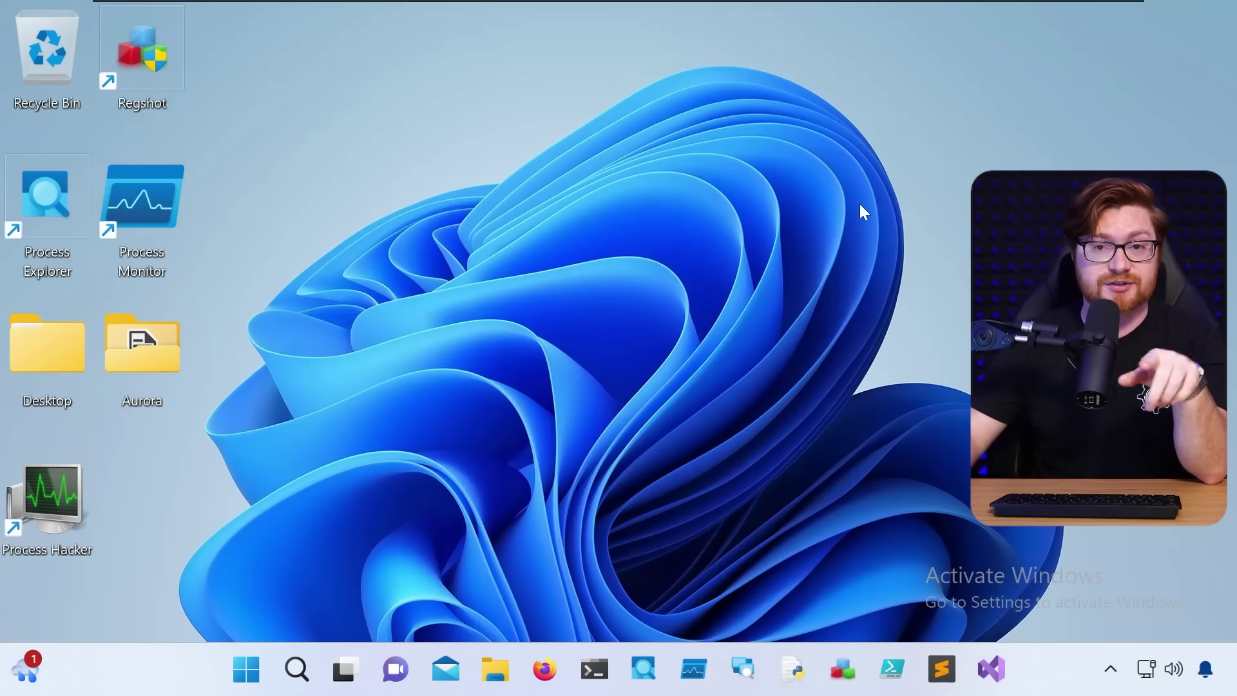
Launch Process Hacker, collapse the wininit.exe process tree and select explorer.exe
{"action": "double_click", "coordinate": [145, 343]}
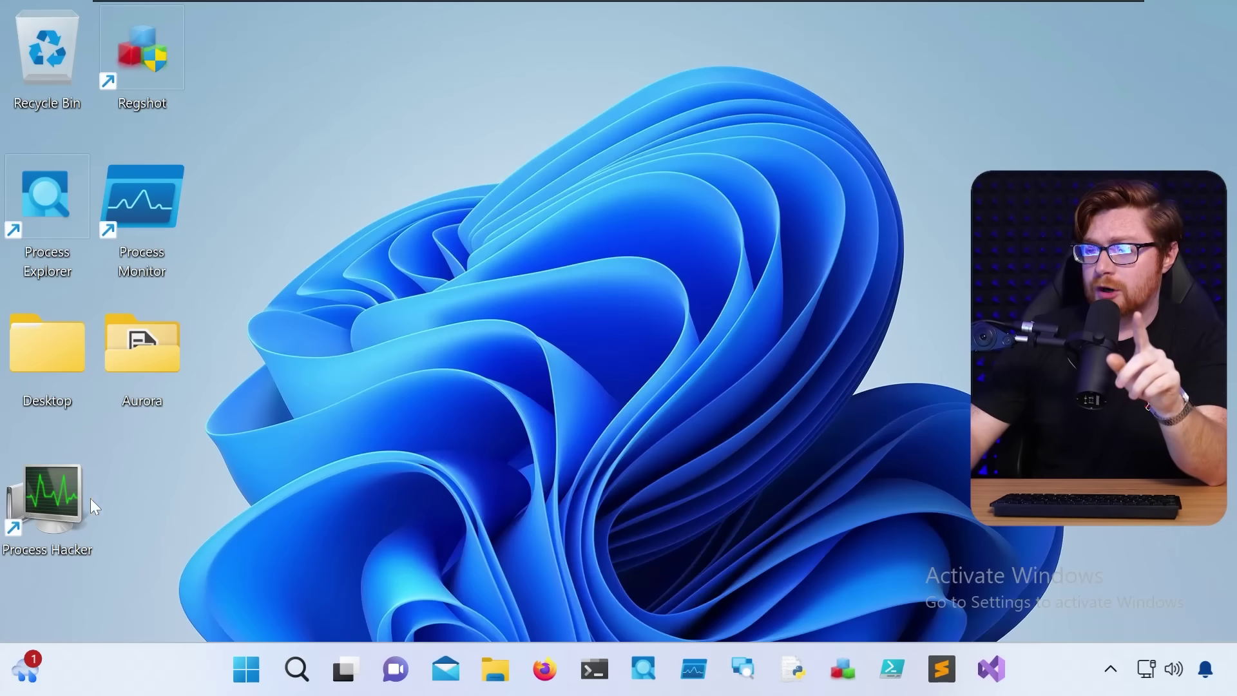
{"action": "double_click", "coordinate": [73, 497]}
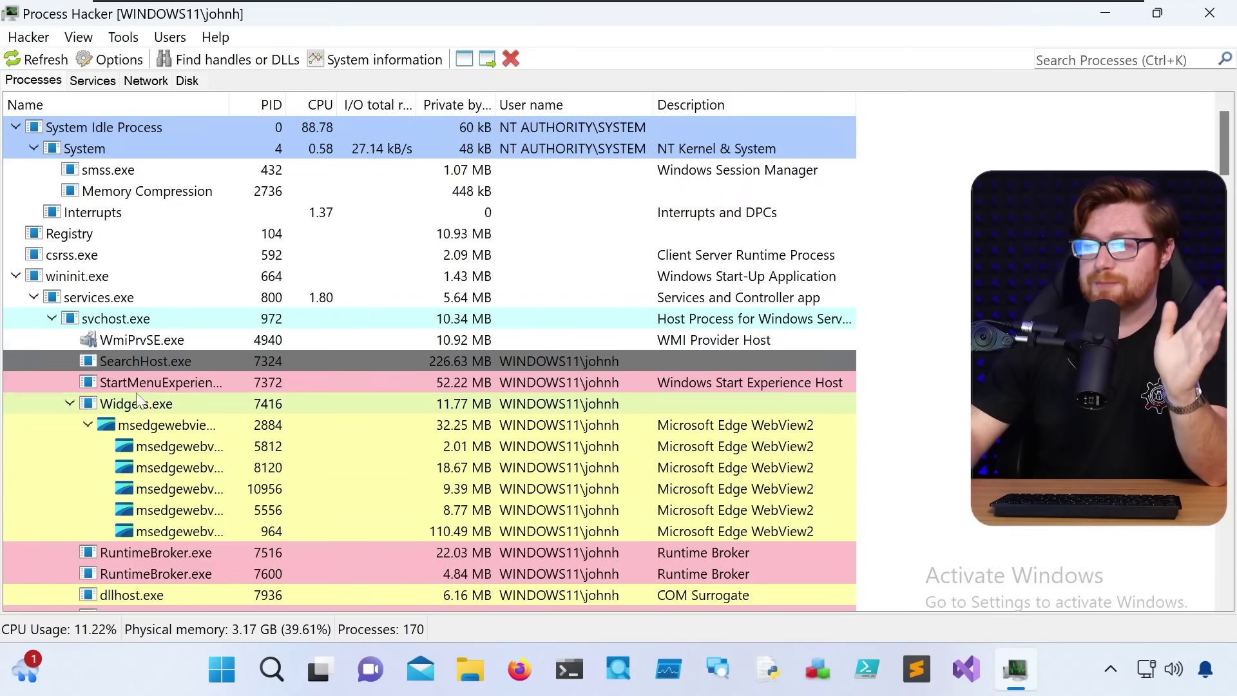
{"action": "left_click", "coordinate": [16, 276]}
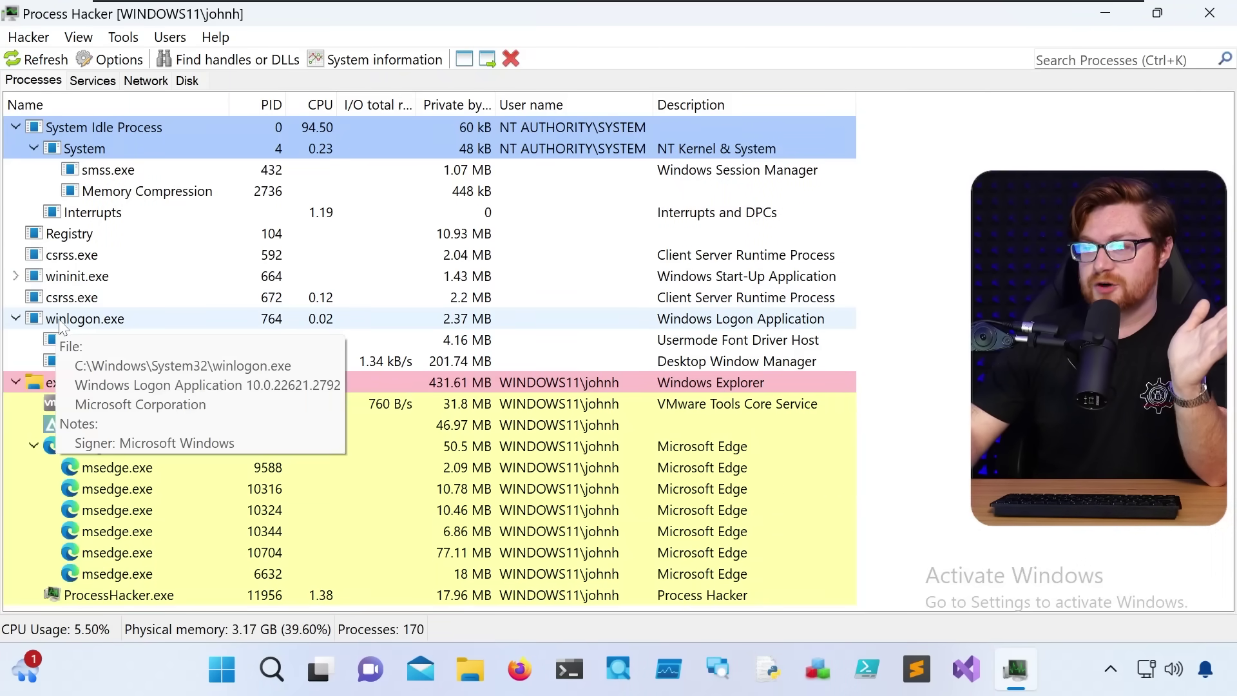
{"action": "left_click", "coordinate": [141, 381]}
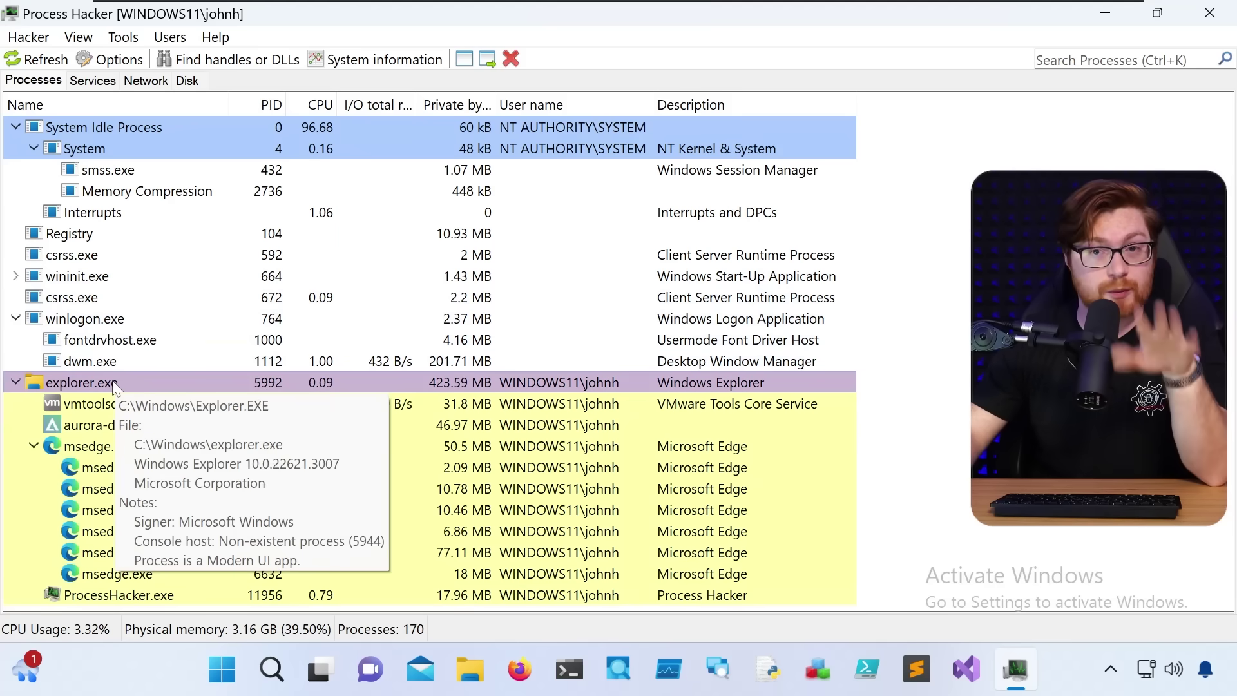
Open the properties of explorer.exe and highlight its current directory path
{"action": "right_click", "coordinate": [115, 385]}
{"action": "left_click", "coordinate": [186, 581]}
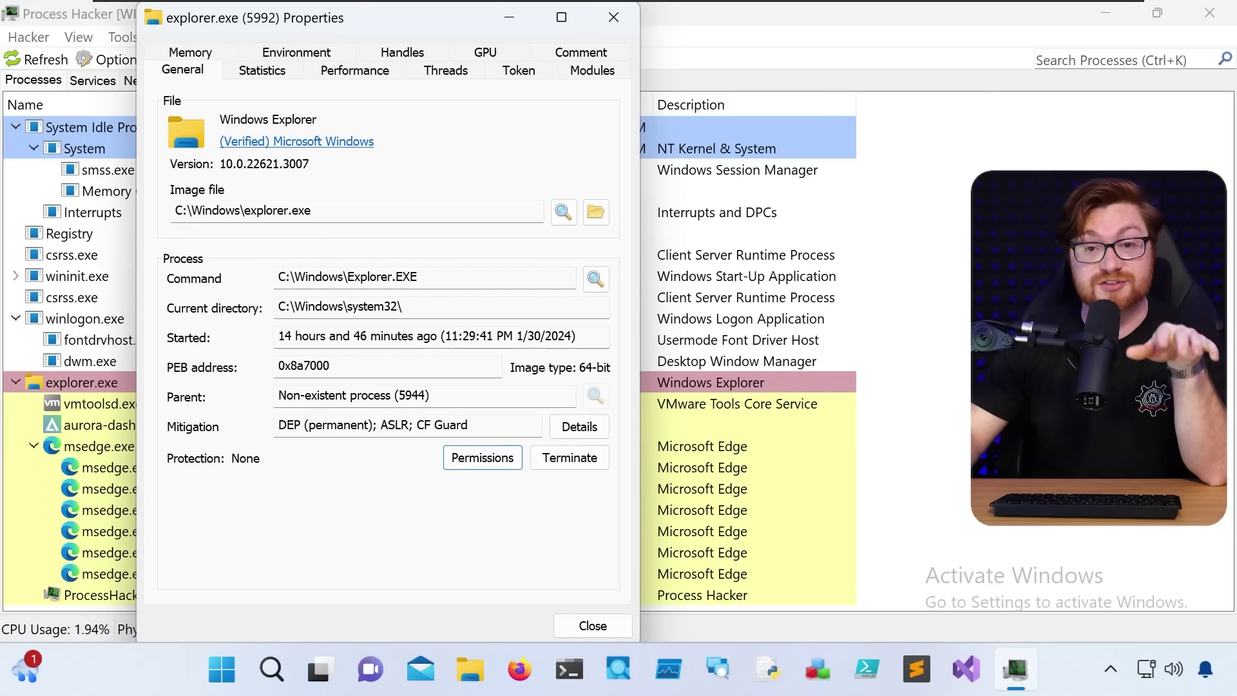
{"action": "left_click_drag", "start_coordinate": [402, 307], "coordinate": [278, 307]}
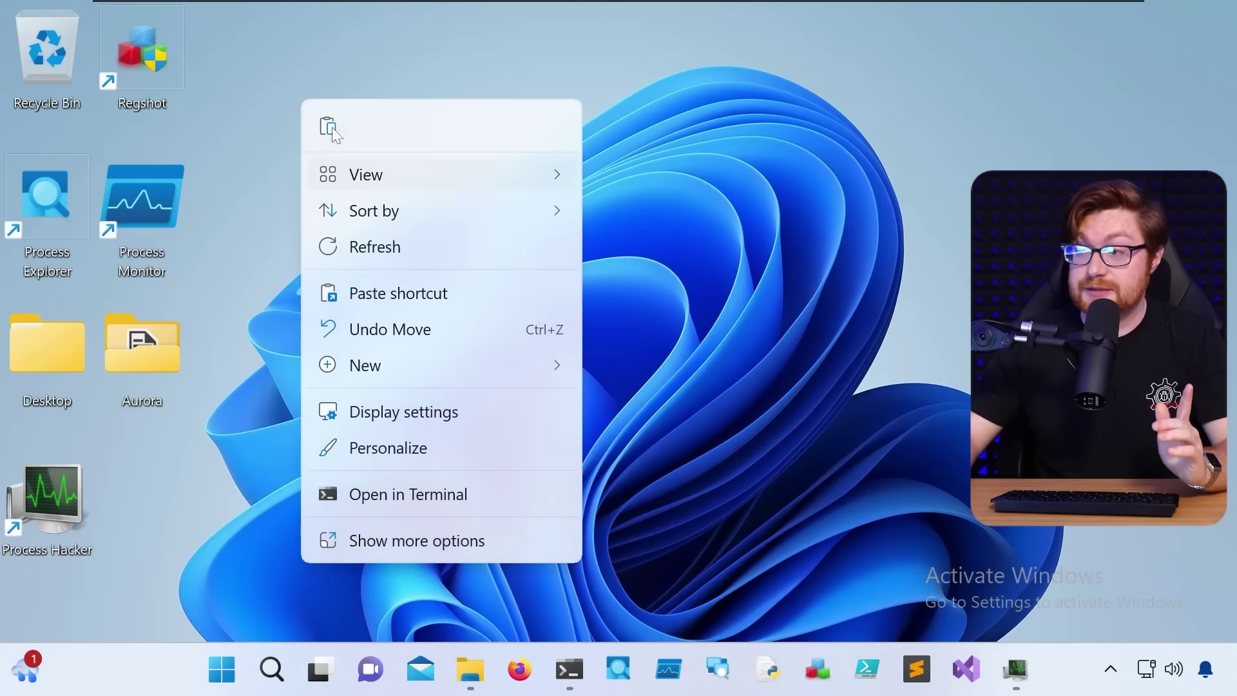
Paste the copied cmd.exe onto the desktop and close the open terminal window
{"action": "left_click", "coordinate": [330, 126]}
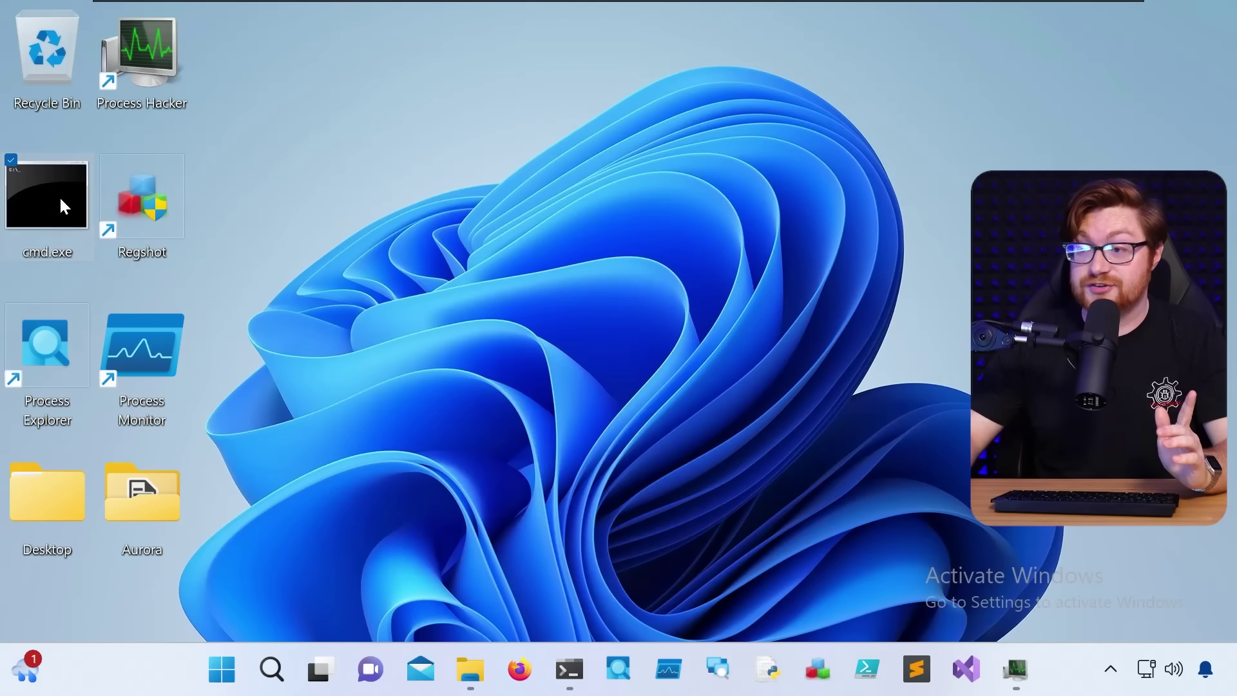
{"action": "left_click", "coordinate": [344, 199]}
{"action": "left_click", "coordinate": [574, 664]}
{"action": "left_click_drag", "start_coordinate": [1112, 150], "coordinate": [786, 169]}
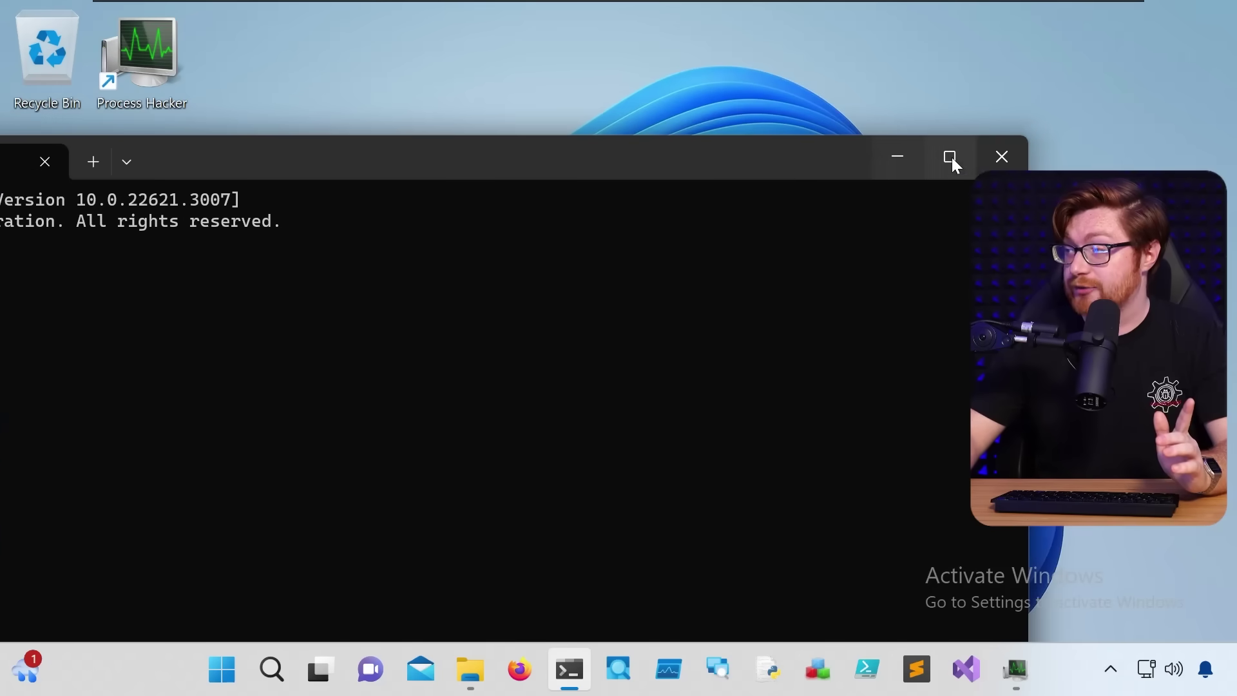
{"action": "left_click", "coordinate": [999, 156]}
Launch the desktop copy of cmd.exe, switch to Process Hacker and open that process's properties
{"action": "left_click", "coordinate": [53, 214]}
{"action": "double_click", "coordinate": [54, 219]}
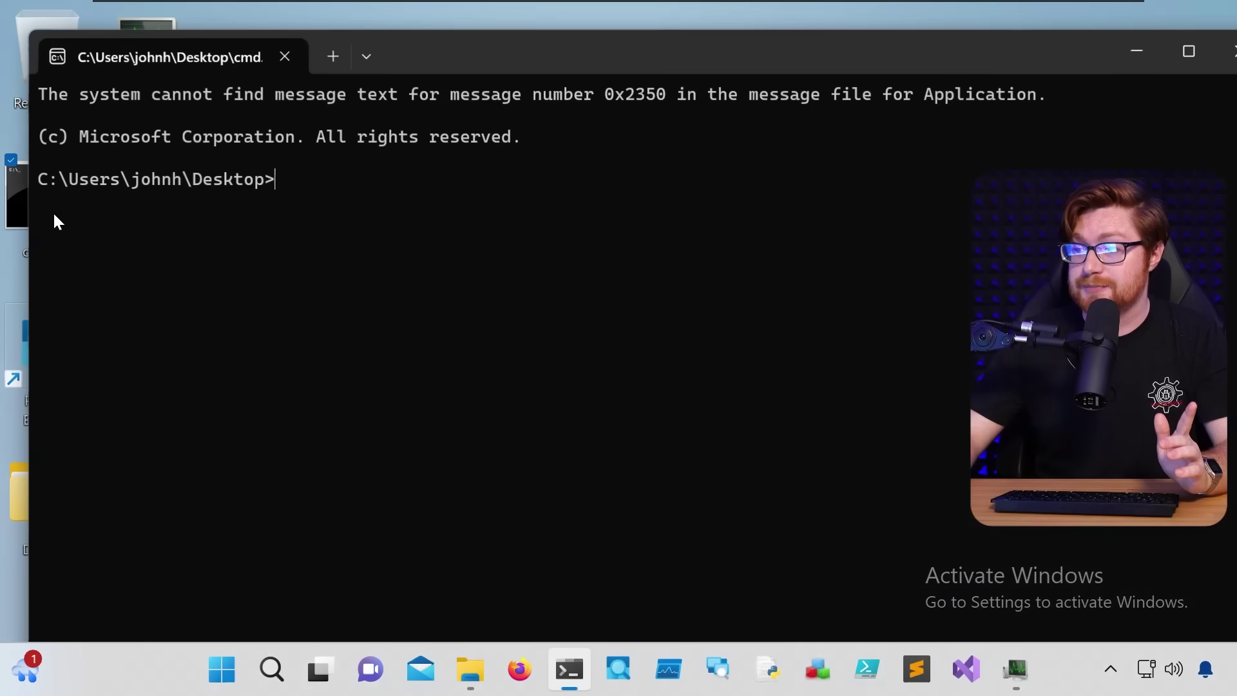
{"action": "left_click", "coordinate": [1008, 677]}
{"action": "scroll", "coordinate": [193, 516], "scroll_direction": "down", "scroll_amount": 1}
{"action": "left_click", "coordinate": [83, 577]}
{"action": "right_click", "coordinate": [83, 577]}
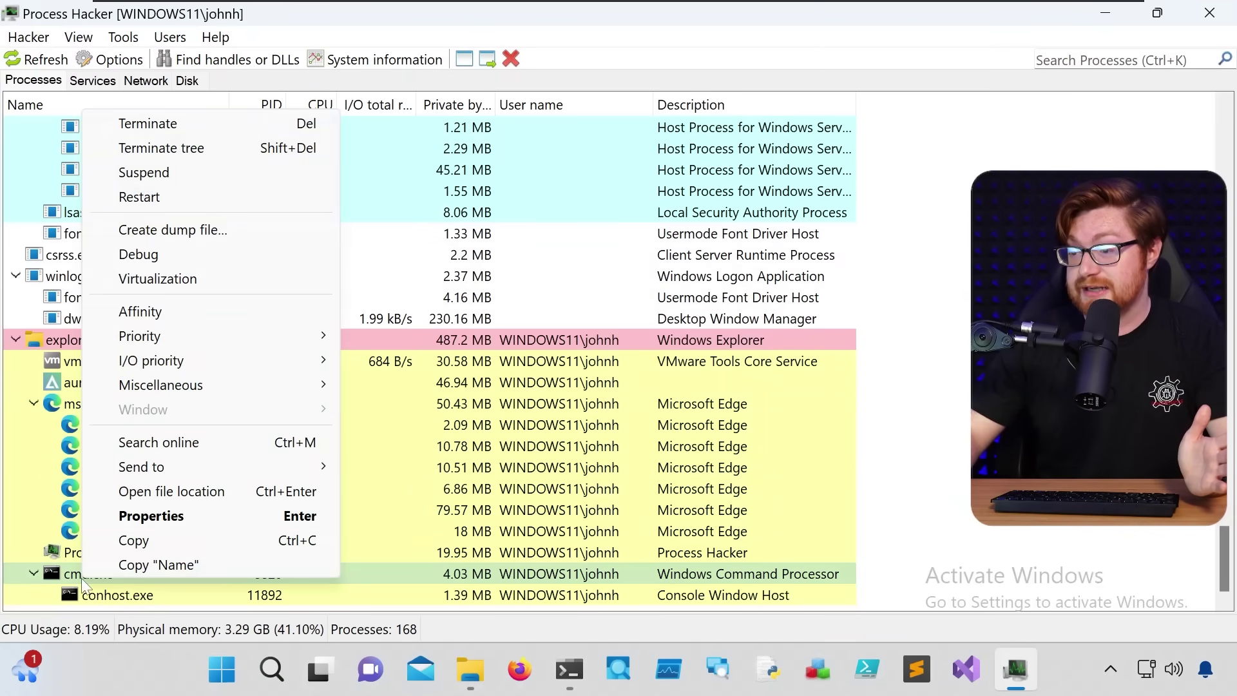
{"action": "left_click", "coordinate": [165, 519]}
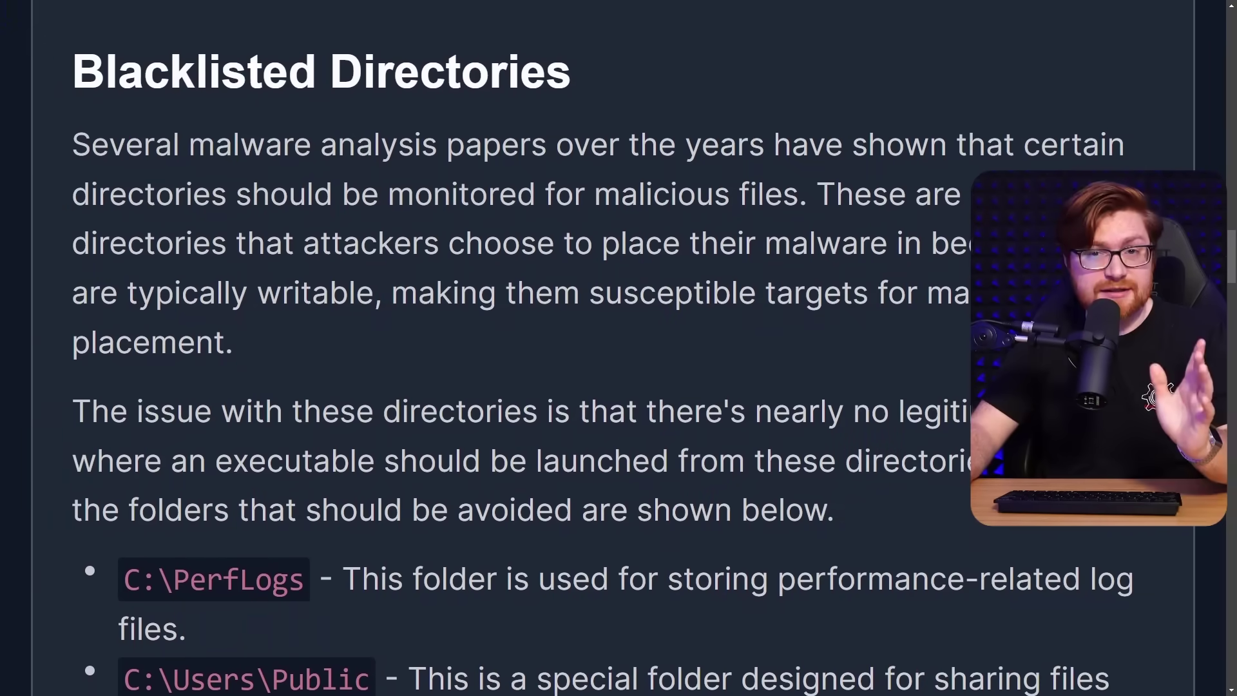
Read the Blacklisted Directories section of the web article, including the list of folders to avoid
{"action": "scroll", "coordinate": [619, 348], "scroll_direction": "down", "scroll_amount": 1}
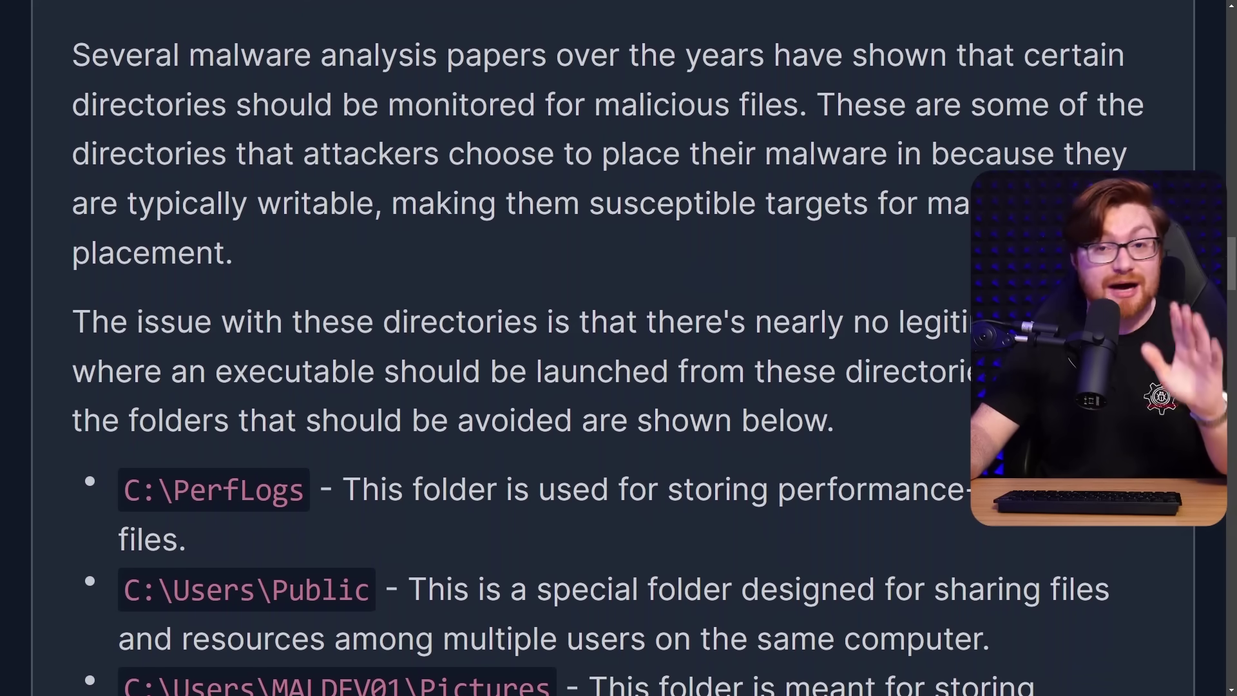
{"action": "scroll", "coordinate": [619, 348], "scroll_direction": "down", "scroll_amount": 1}
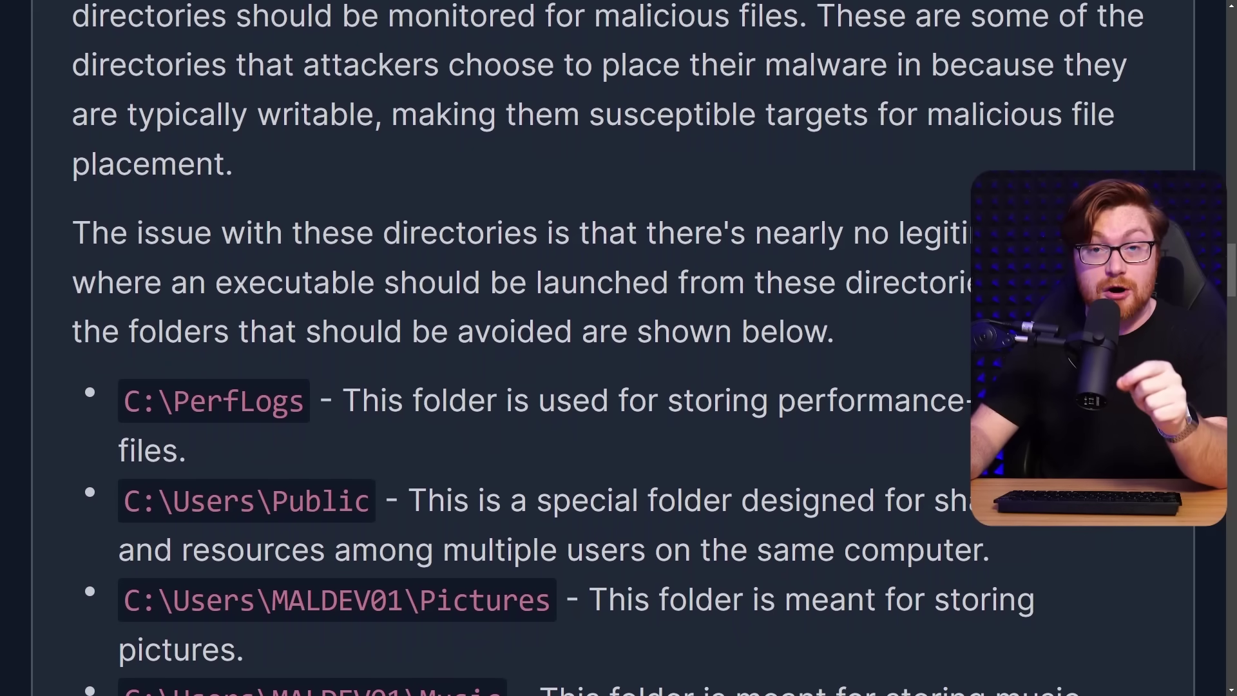
{"action": "scroll", "coordinate": [618, 347], "scroll_direction": "down", "scroll_amount": 1}
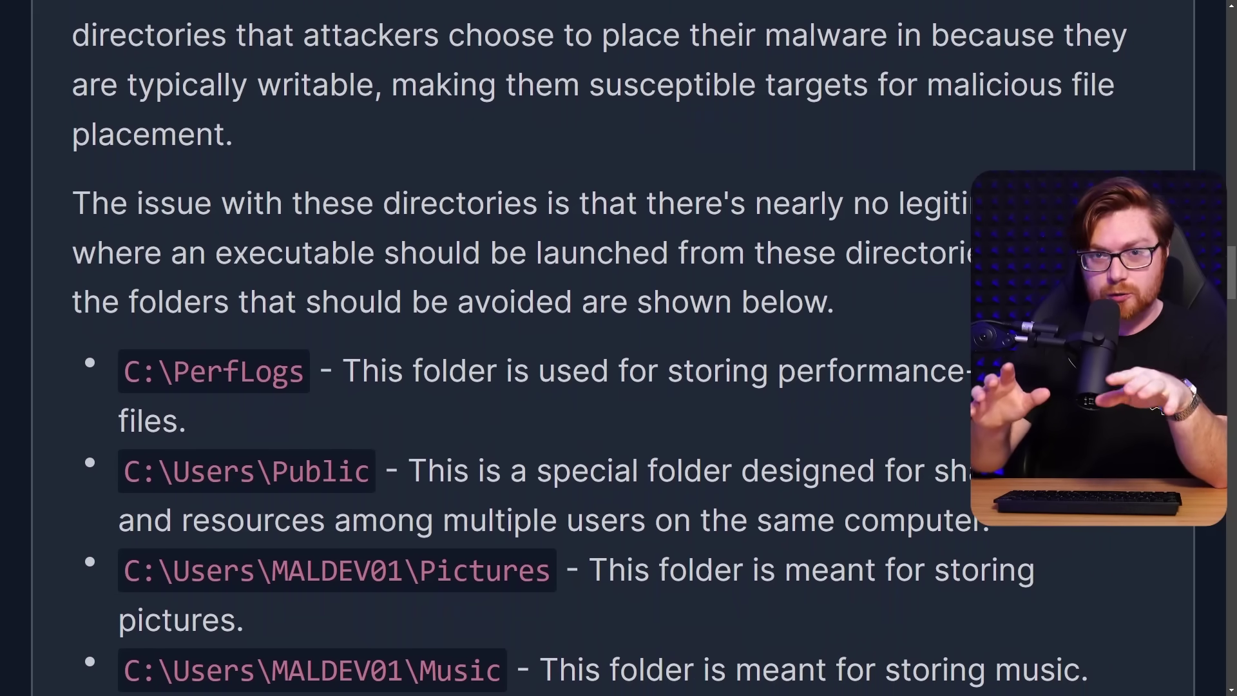
{"action": "scroll", "coordinate": [618, 348], "scroll_direction": "down", "scroll_amount": 1}
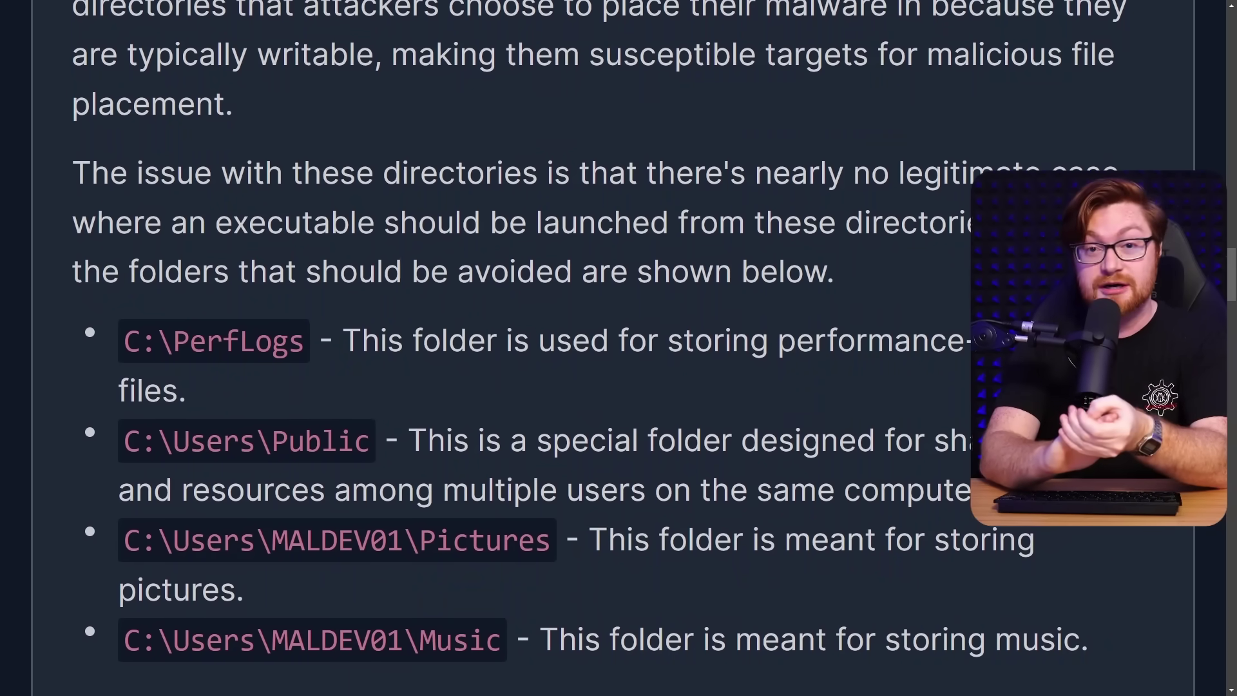
{"action": "scroll", "coordinate": [619, 348], "scroll_direction": "down", "scroll_amount": 1}
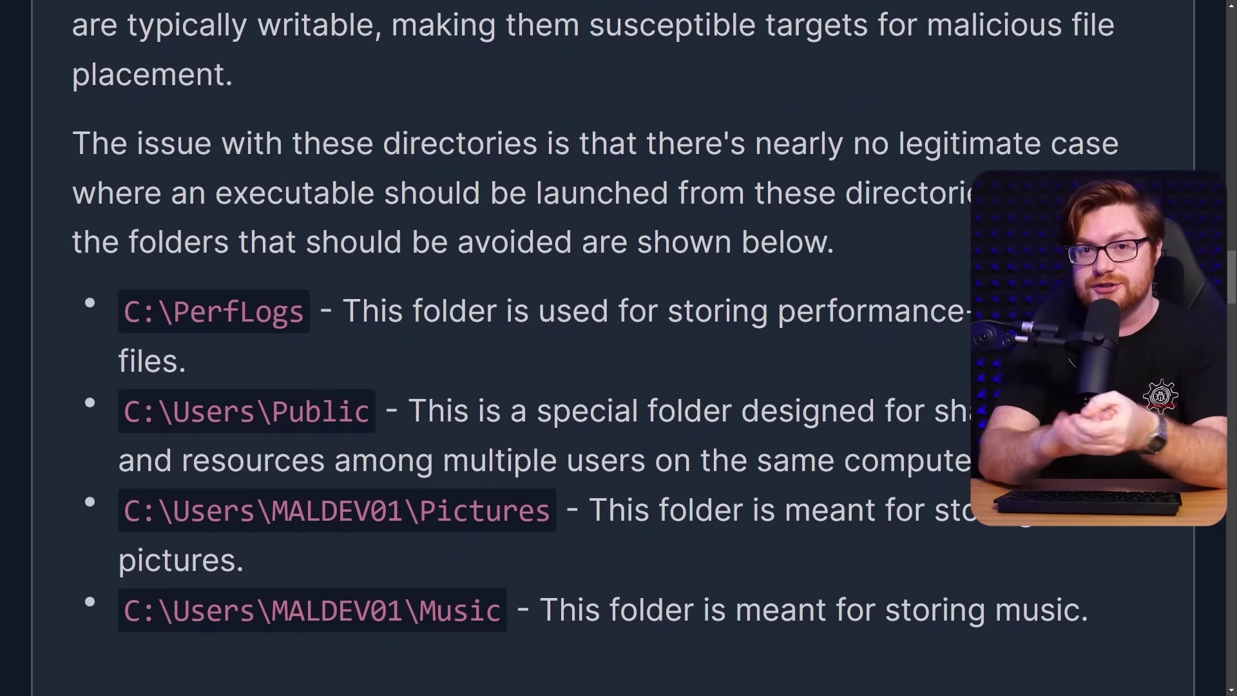
{"action": "scroll", "coordinate": [618, 348], "scroll_direction": "down", "scroll_amount": 1}
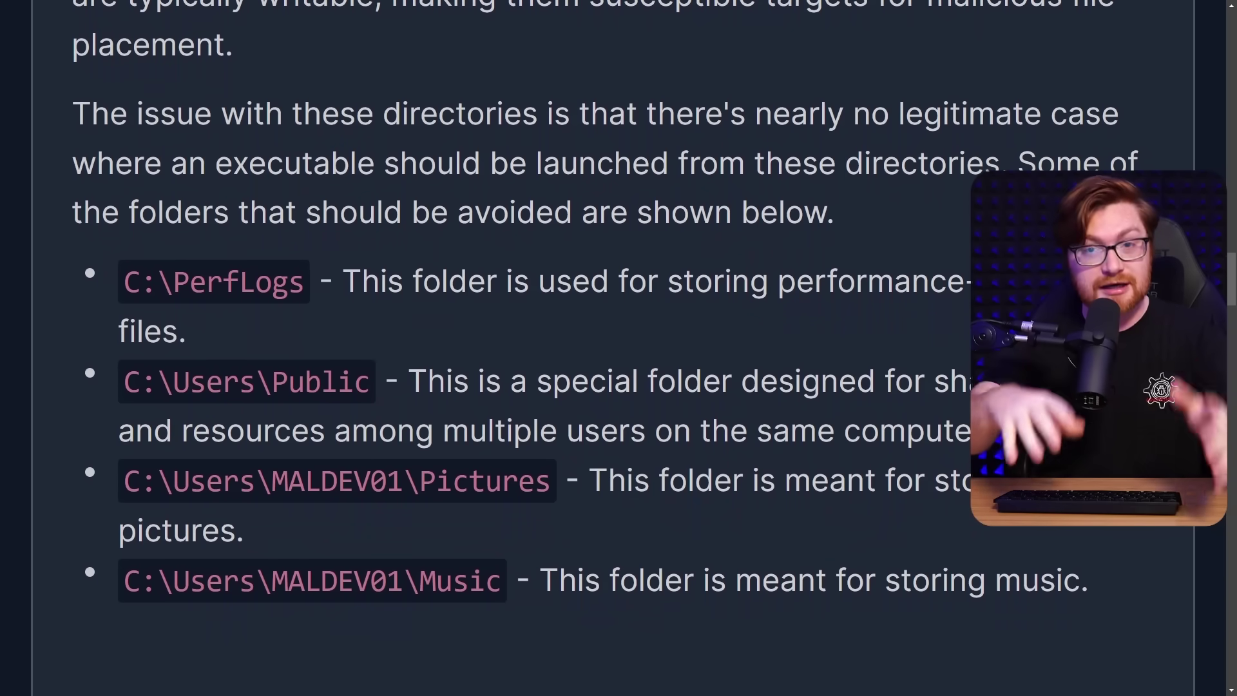
{"action": "scroll", "coordinate": [618, 348], "scroll_direction": "down", "scroll_amount": 1}
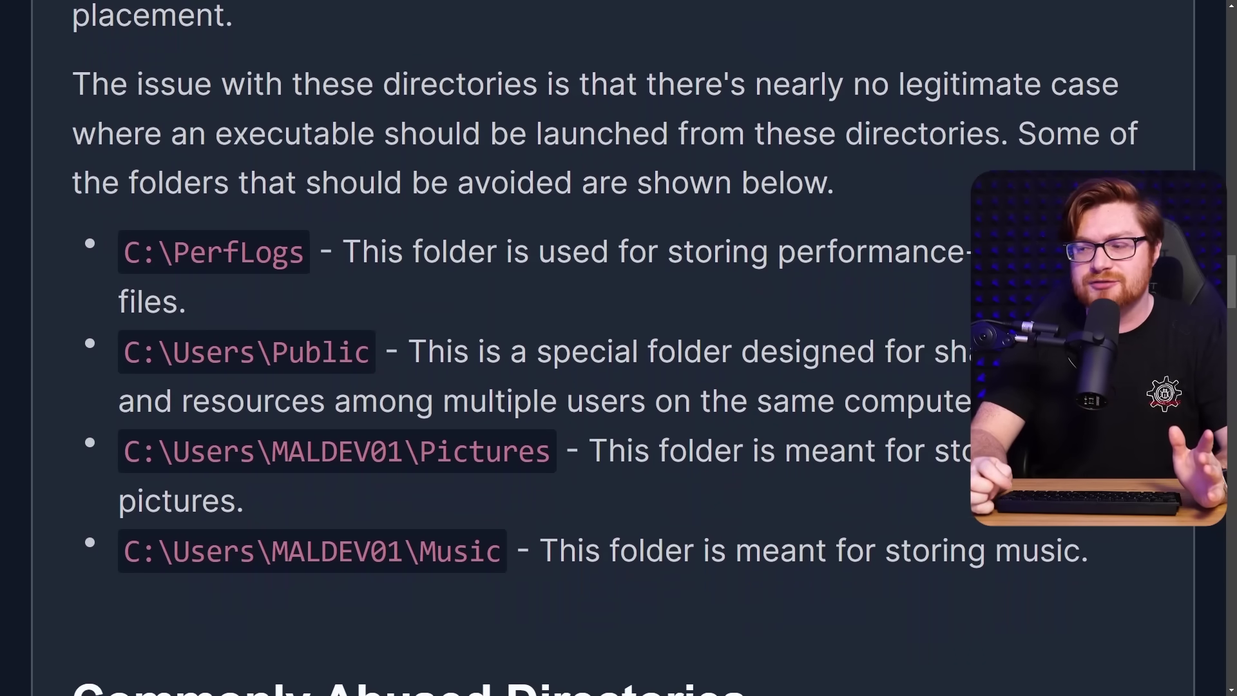
{"action": "scroll", "coordinate": [618, 348], "scroll_direction": "down", "scroll_amount": 1}
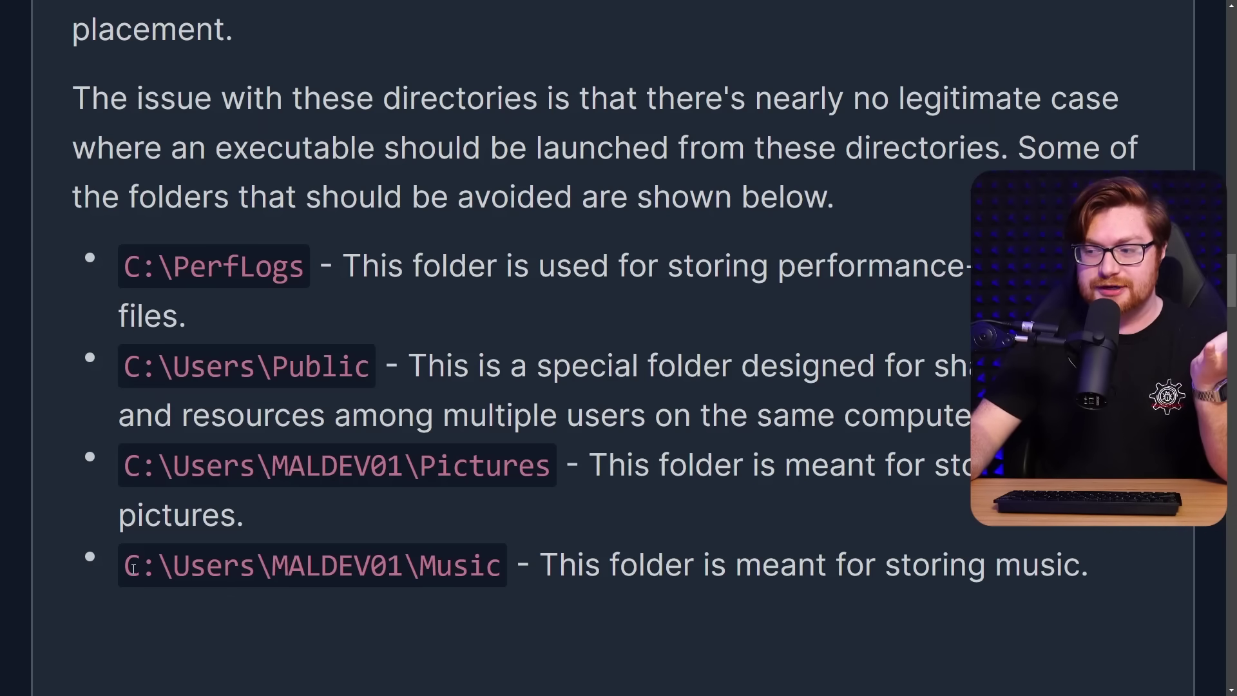
Highlight the Music, Pictures and Users\Public folder paths in the list, and go on to the Commonly Abused Directories section
{"action": "left_click_drag", "start_coordinate": [132, 567], "coordinate": [455, 563]}
{"action": "left_click", "coordinate": [502, 560]}
{"action": "left_click_drag", "start_coordinate": [555, 465], "coordinate": [106, 477]}
{"action": "left_click", "coordinate": [111, 402]}
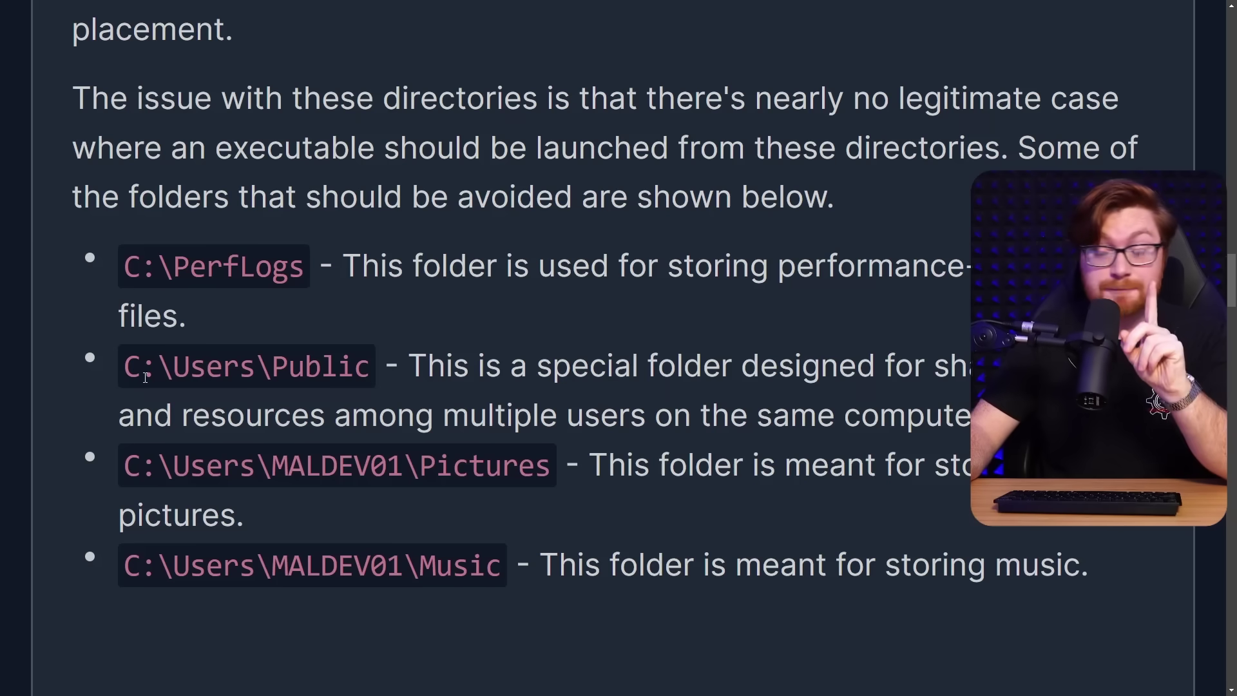
{"action": "left_click_drag", "start_coordinate": [128, 375], "coordinate": [324, 369]}
{"action": "left_click", "coordinate": [372, 369]}
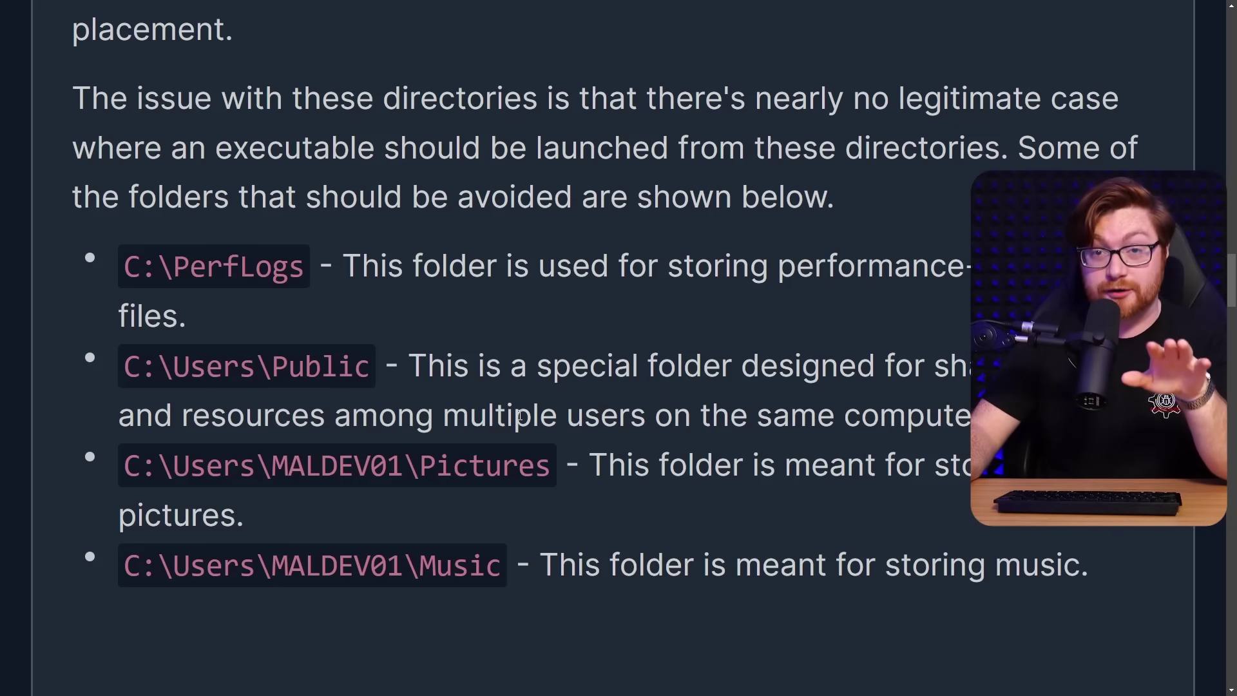
{"action": "scroll", "coordinate": [520, 416], "scroll_direction": "down", "scroll_amount": 5}
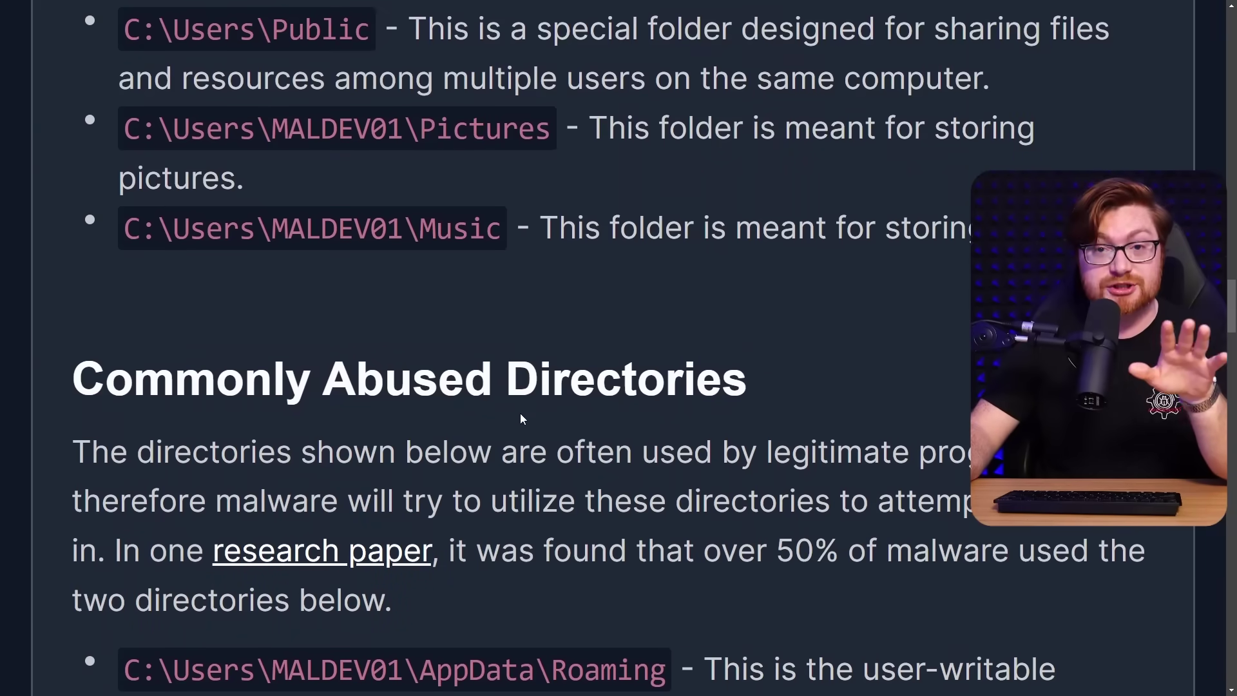
{"action": "scroll", "coordinate": [521, 415], "scroll_direction": "down", "scroll_amount": 5}
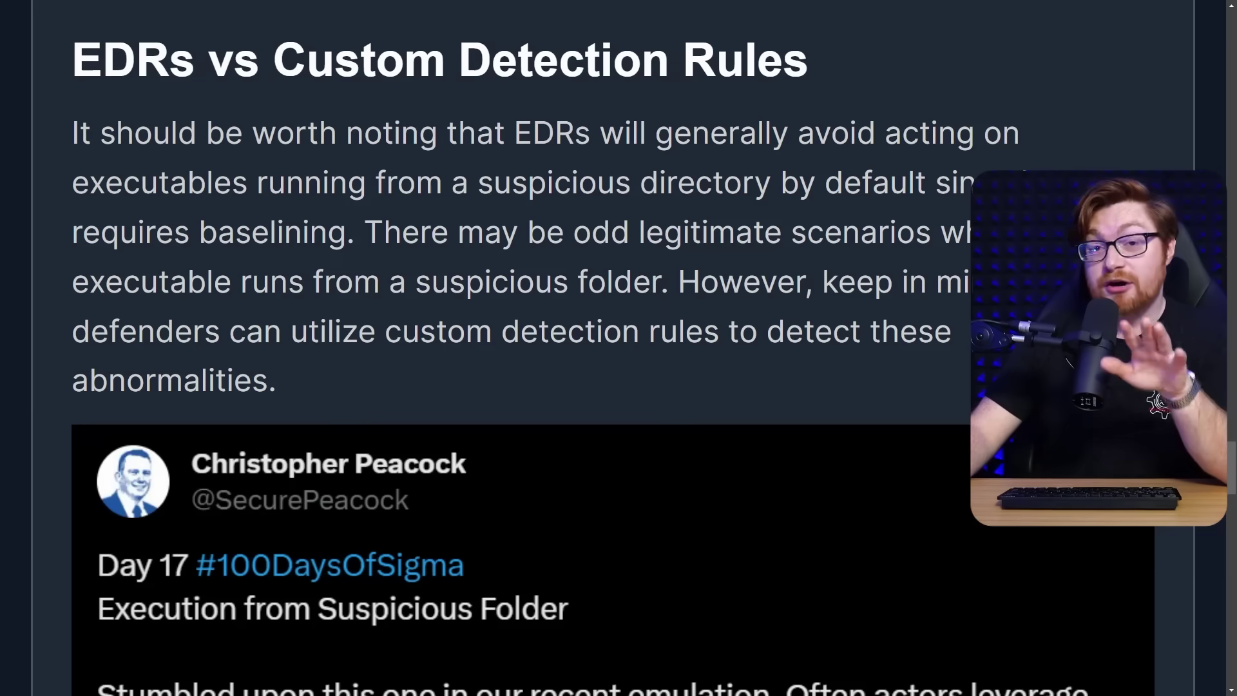
Read the EDRs vs Custom Detection Rules section and its embedded post about execution from suspicious folders
{"action": "scroll", "coordinate": [612, 348], "scroll_direction": "down", "scroll_amount": 5}
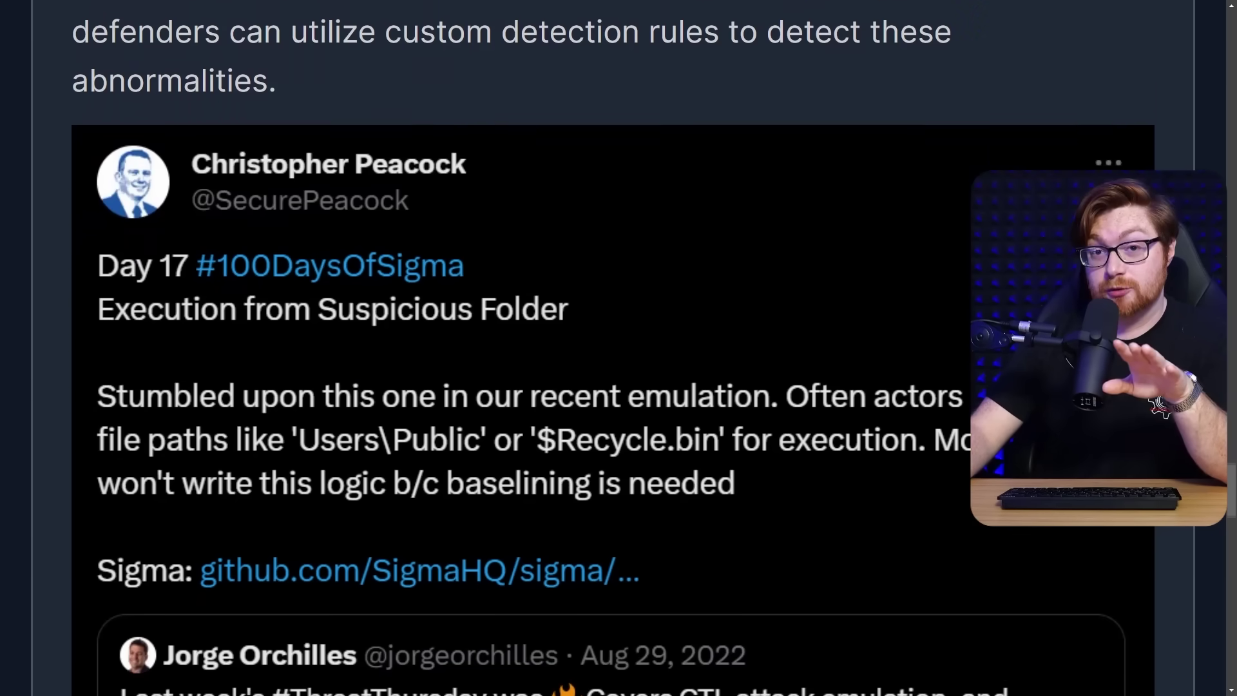
{"action": "scroll", "coordinate": [612, 348], "scroll_direction": "down", "scroll_amount": 1}
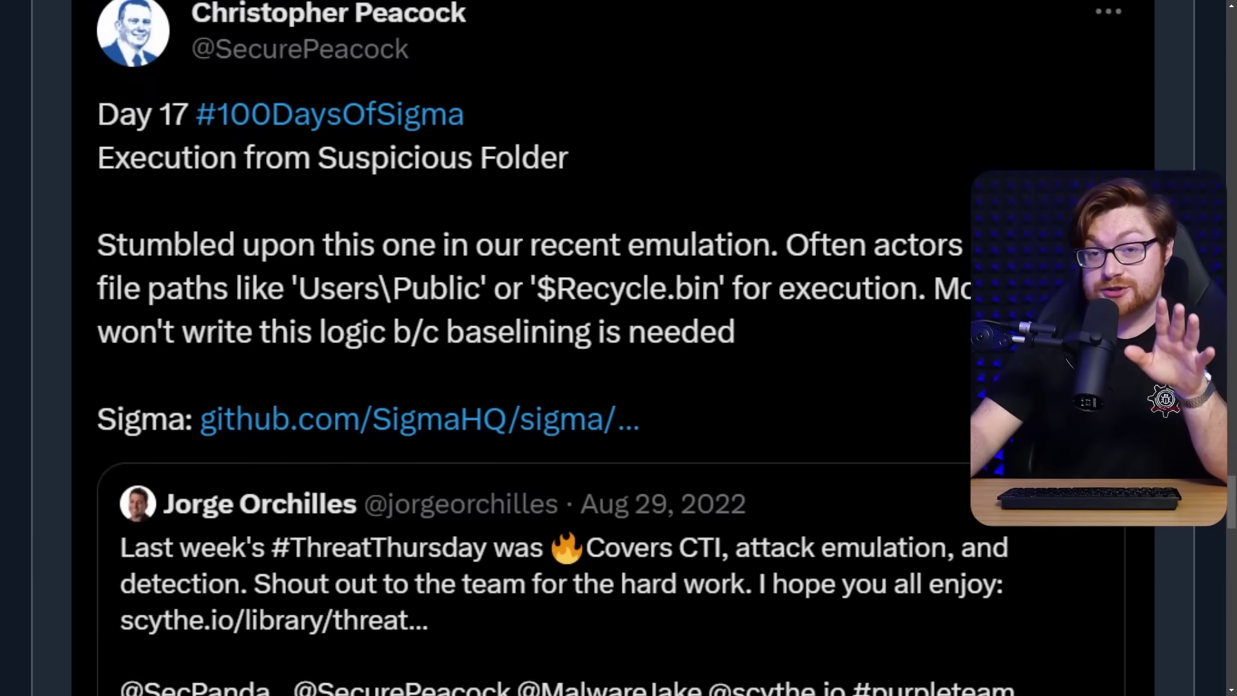
{"action": "scroll", "coordinate": [612, 348], "scroll_direction": "down", "scroll_amount": 5}
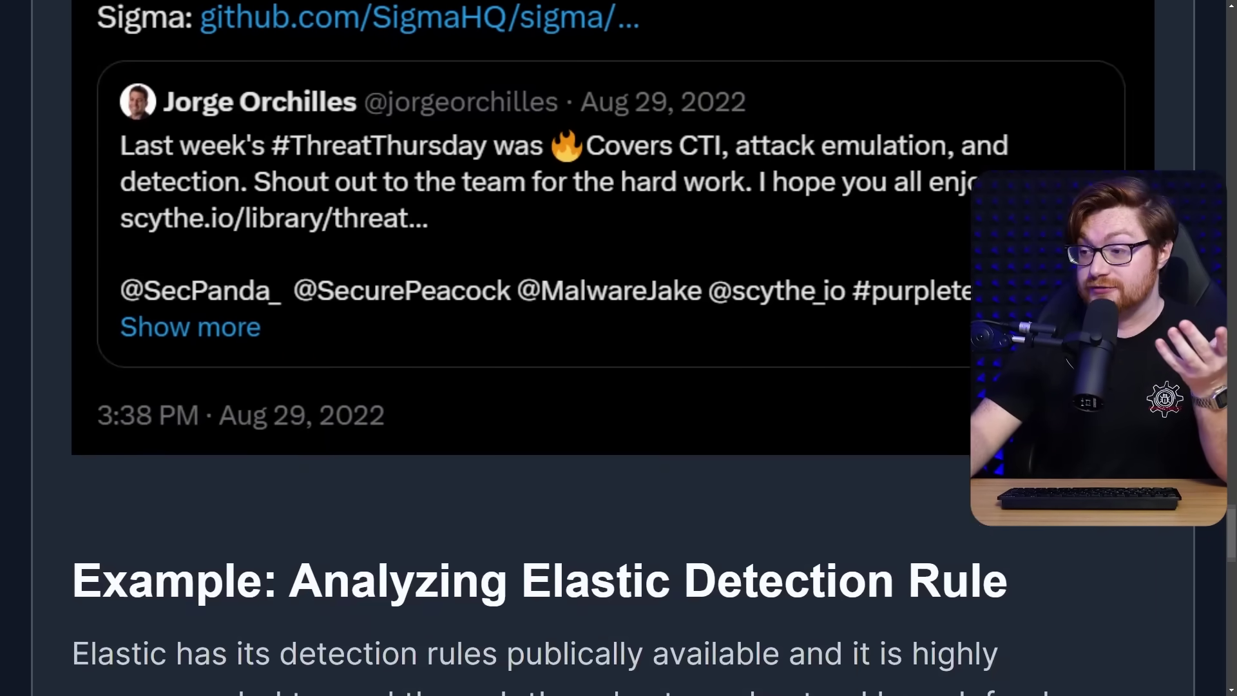
Examine the Elastic detection rule example and the executable paths listed in its code excerpt
{"action": "scroll", "coordinate": [612, 348], "scroll_direction": "down", "scroll_amount": 4}
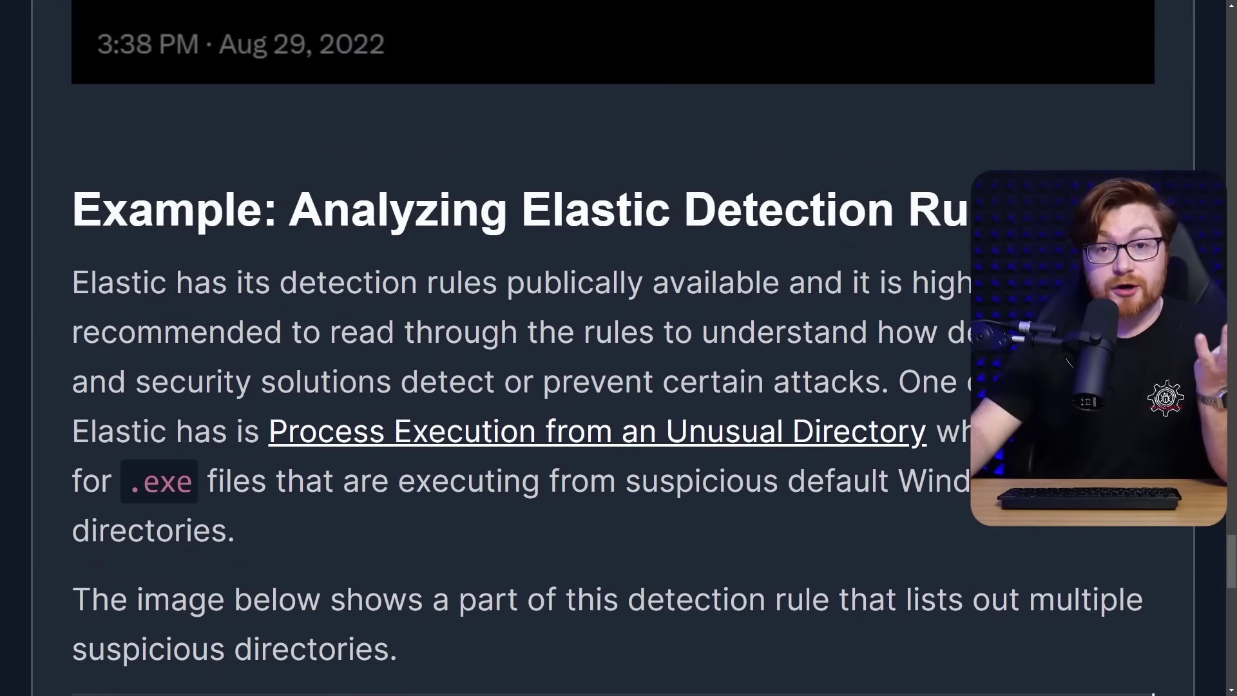
{"action": "scroll", "coordinate": [612, 348], "scroll_direction": "down", "scroll_amount": 1}
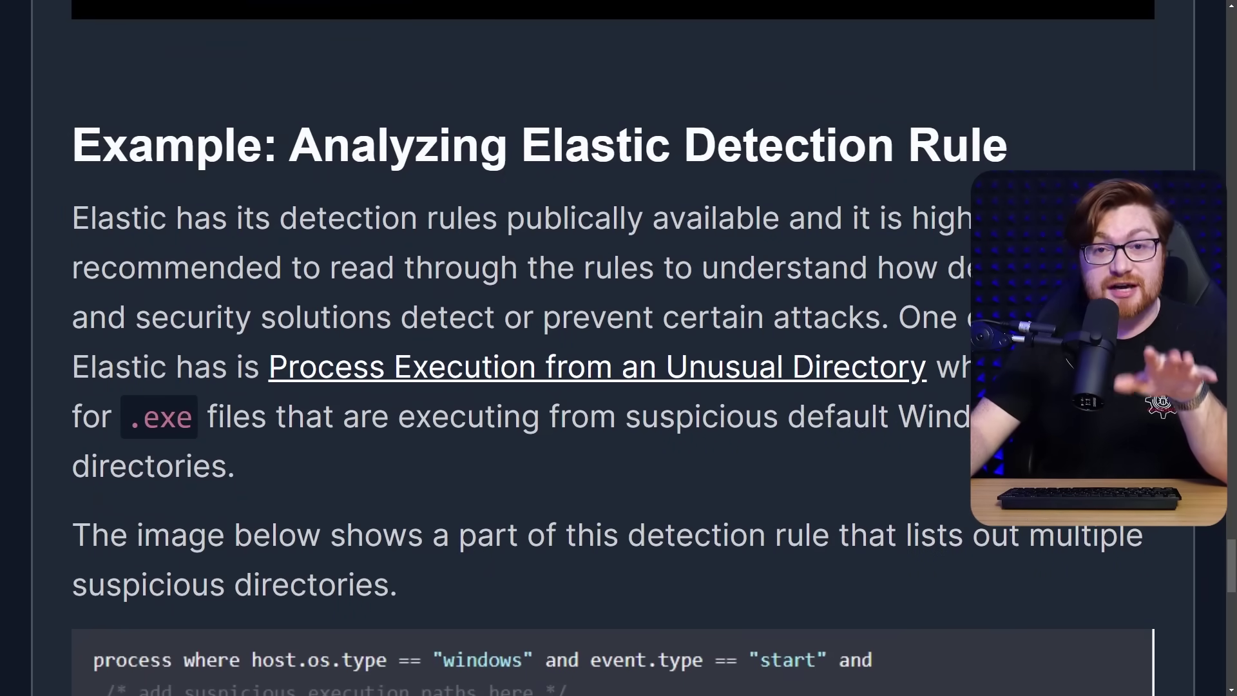
{"action": "scroll", "coordinate": [612, 348], "scroll_direction": "down", "scroll_amount": 1}
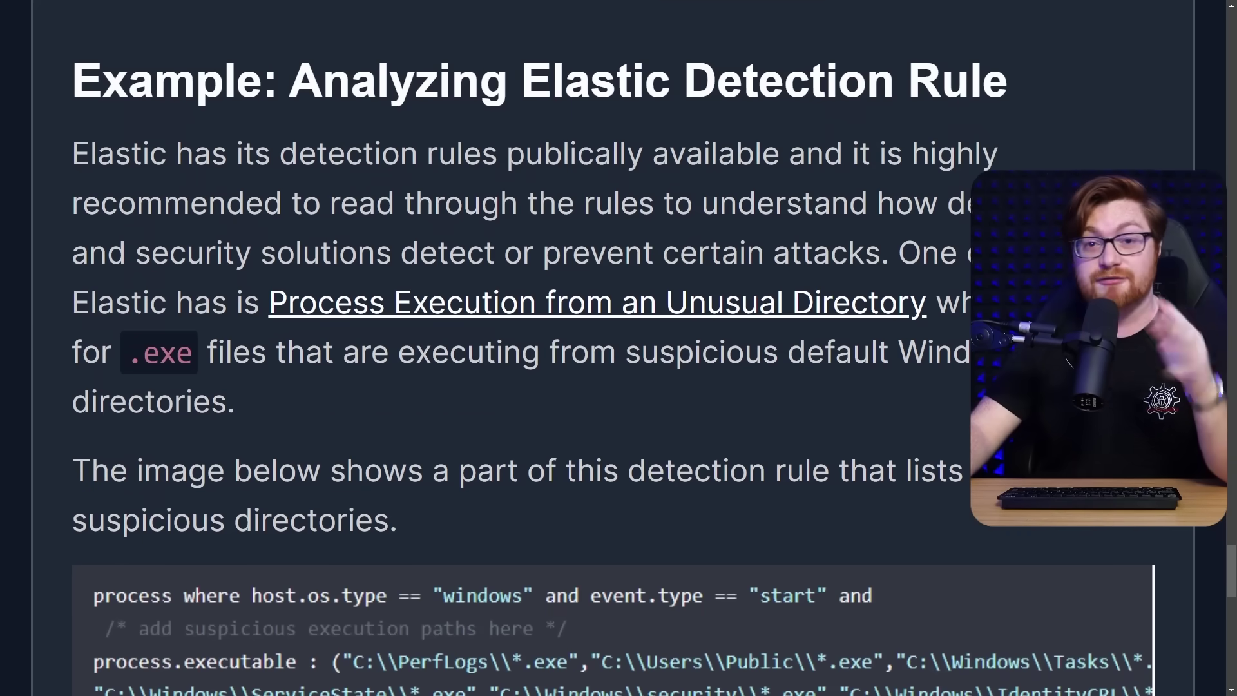
{"action": "scroll", "coordinate": [612, 348], "scroll_direction": "down", "scroll_amount": 5}
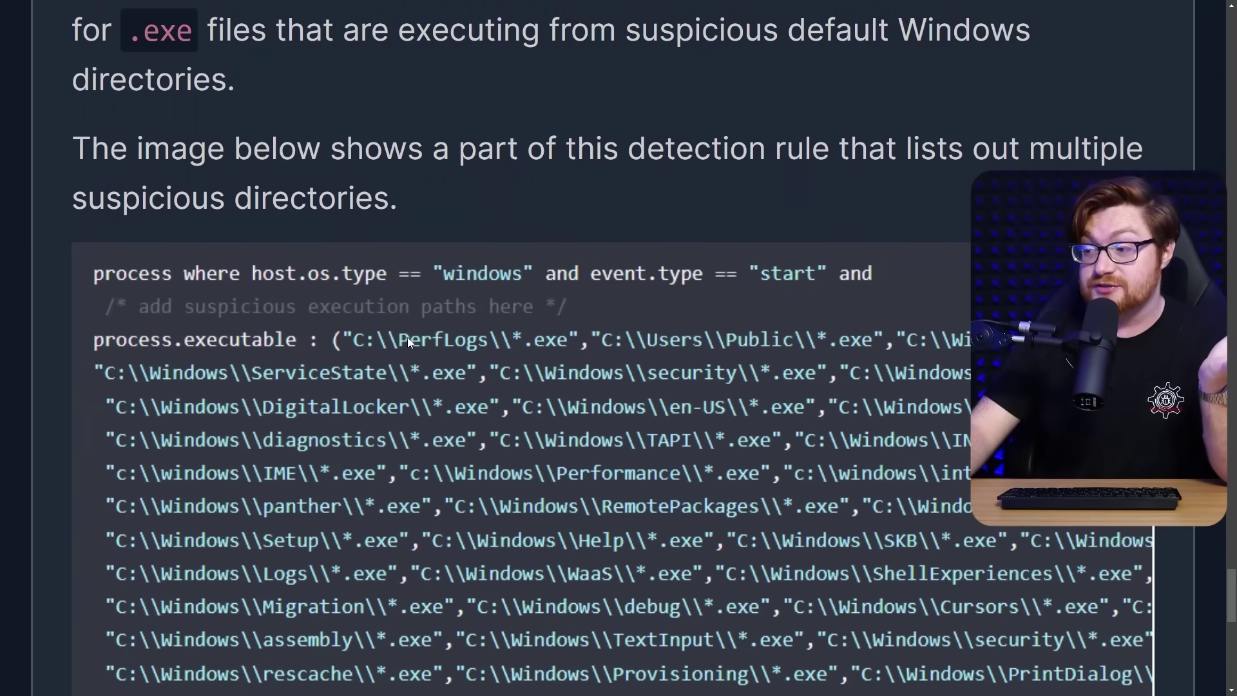
{"action": "scroll", "coordinate": [462, 335], "scroll_direction": "down", "scroll_amount": 2}
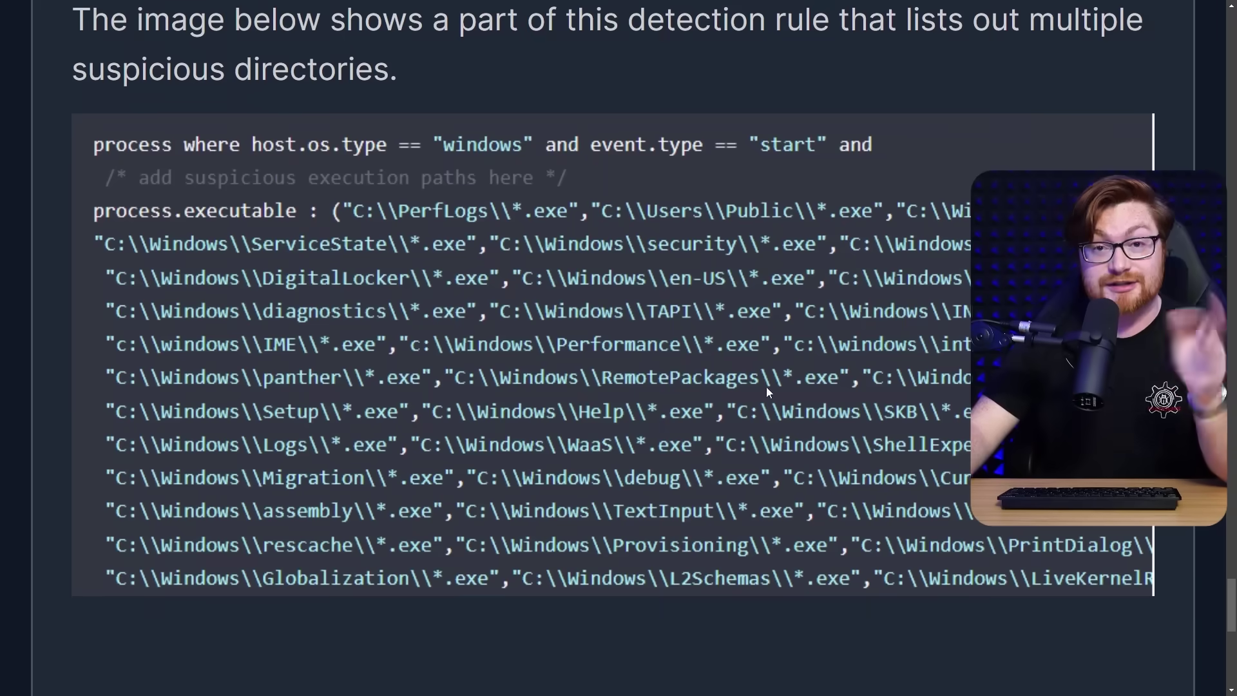
{"action": "scroll", "coordinate": [827, 380], "scroll_direction": "down", "scroll_amount": 1}
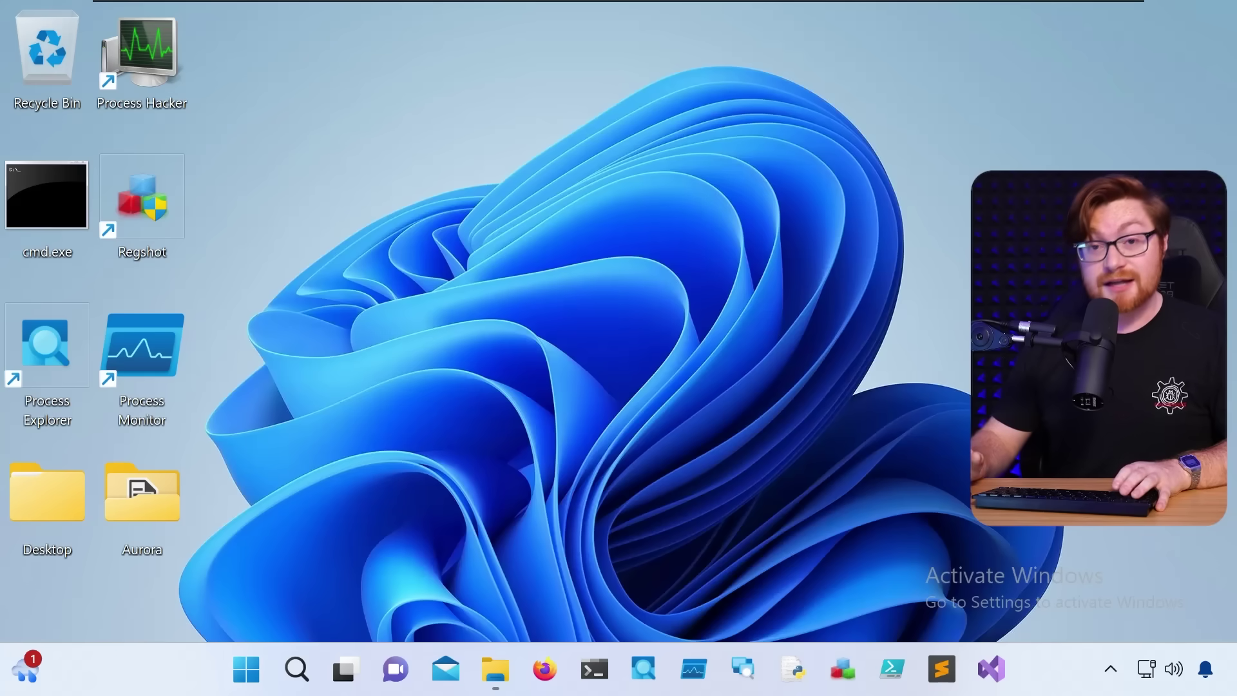
Open a full-screen, enlarged Command Prompt and change to the Aurora folder inside Desktop
{"action": "key", "text": "super"}
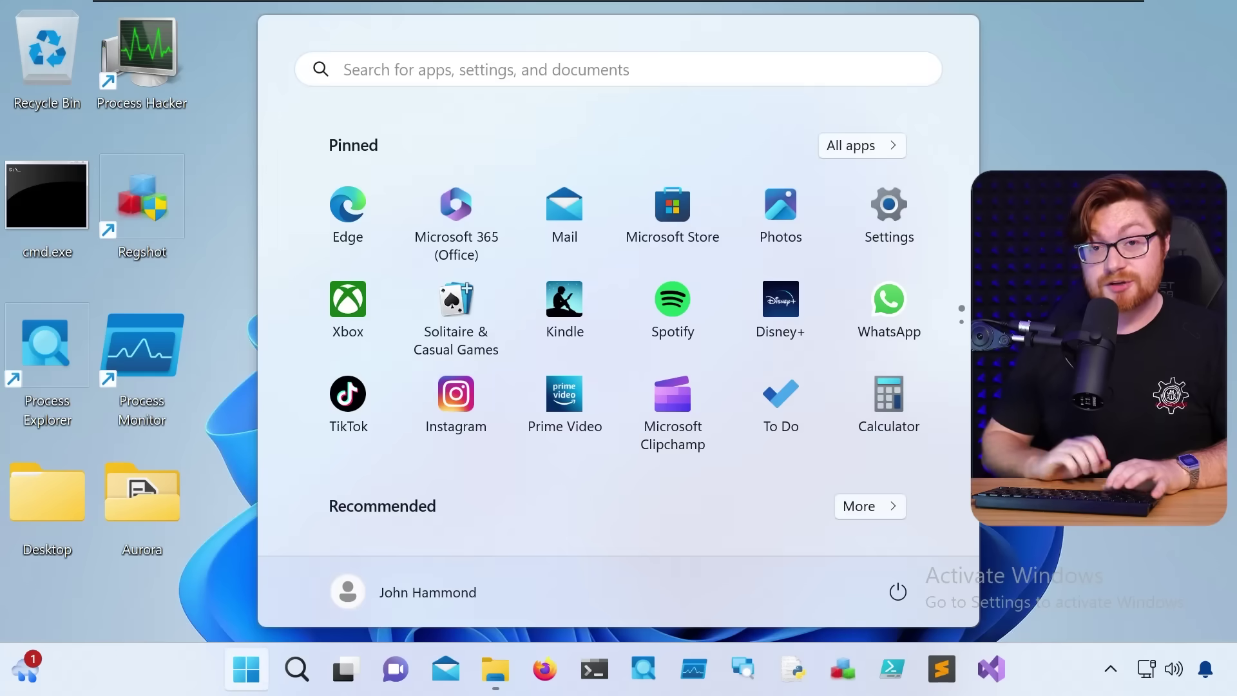
{"action": "type", "text": "cmd"}
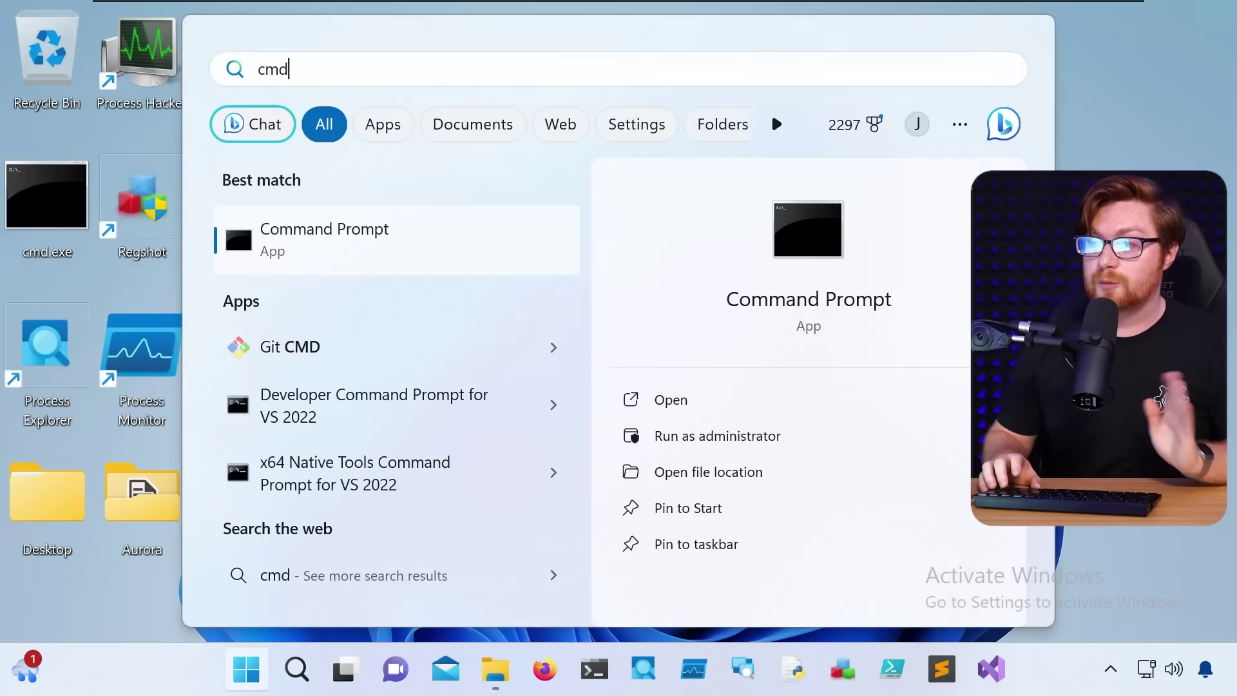
{"action": "key", "text": "Return"}
{"action": "key", "text": "F11"}
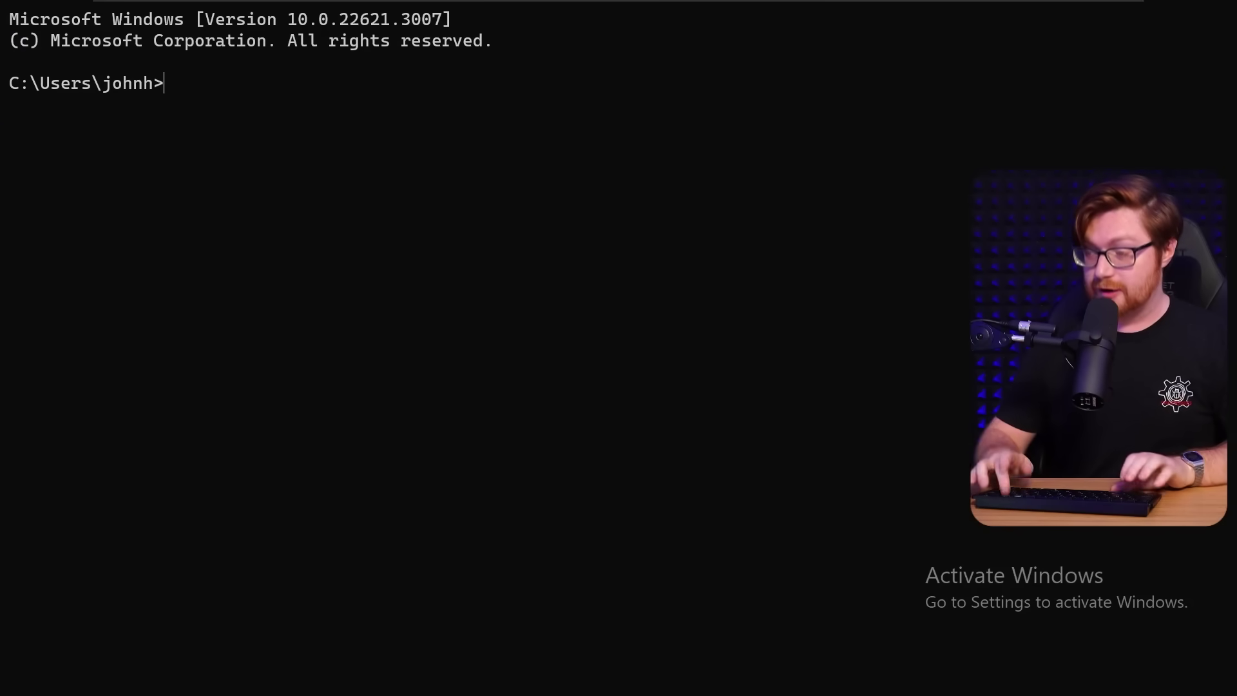
{"action": "scroll", "coordinate": [250, 51], "scroll_direction": "up", "scroll_amount": 5, "text": "ctrl"}
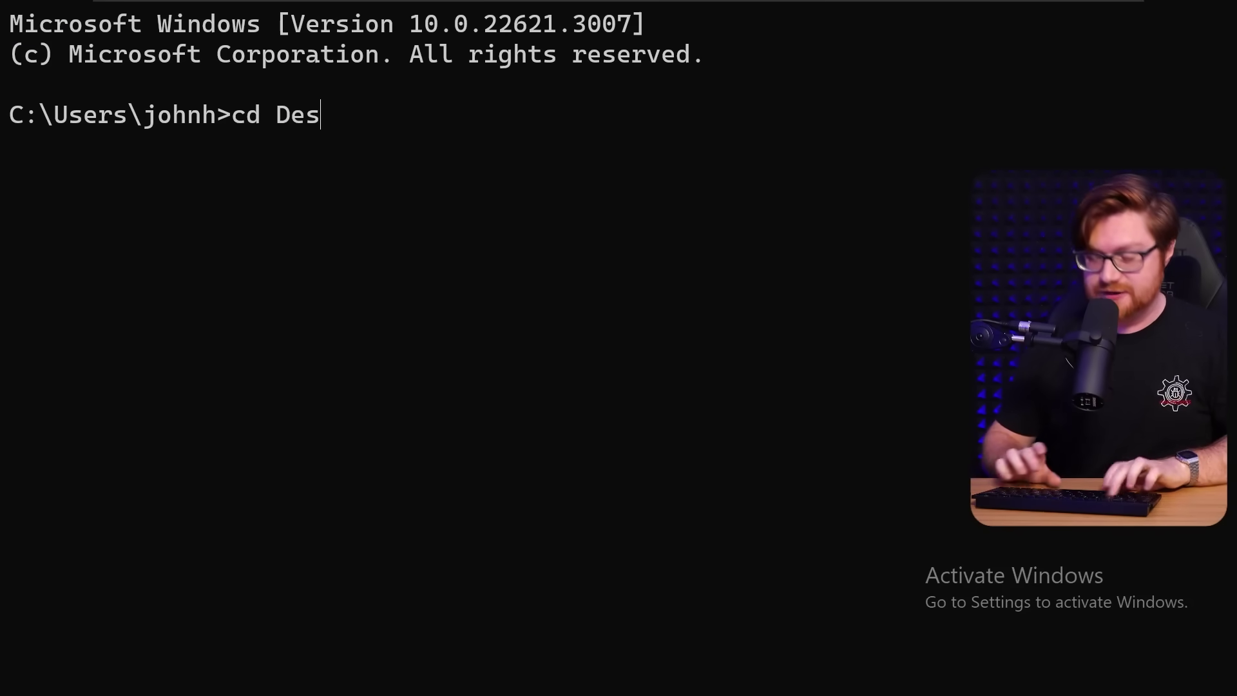
{"action": "type", "text": "ktop"}
{"action": "key", "text": "Return"}
{"action": "type", "text": "cd Aurora"}
{"action": "key", "text": "Return"}
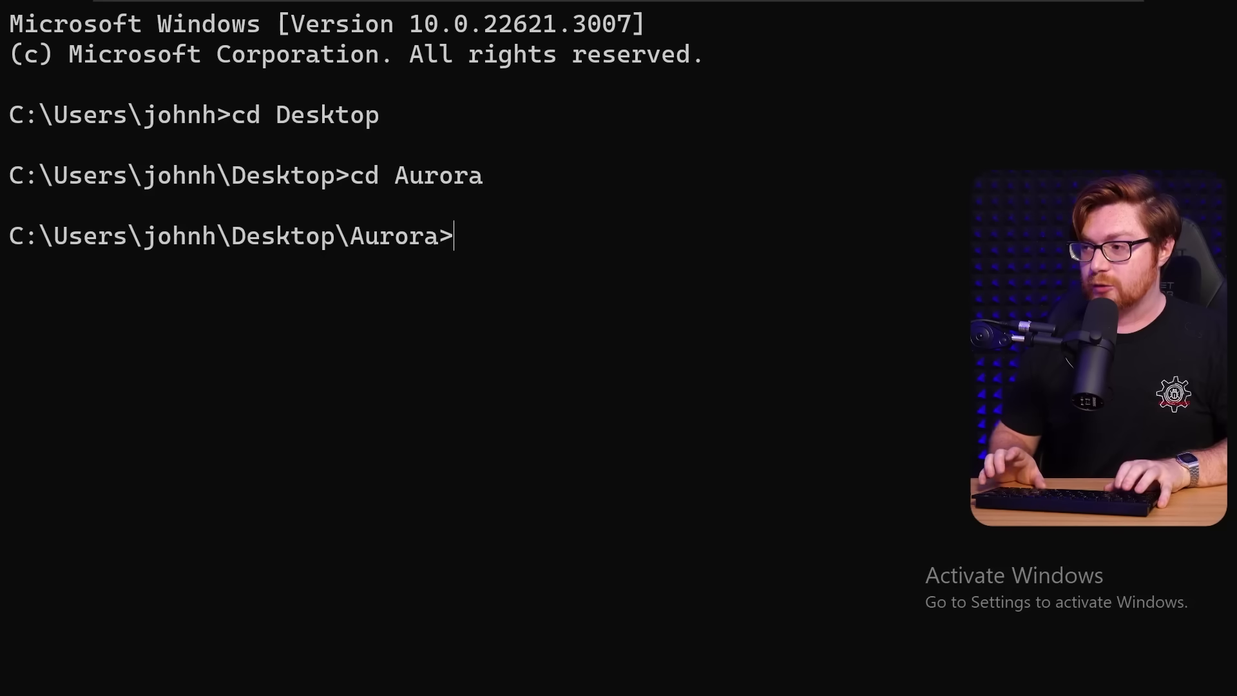
Run aurora-agent-64.exe with the --dashboard option and allow it to make changes to the device
{"action": "type", "text": "au"}
{"action": "key", "text": "Tab"}
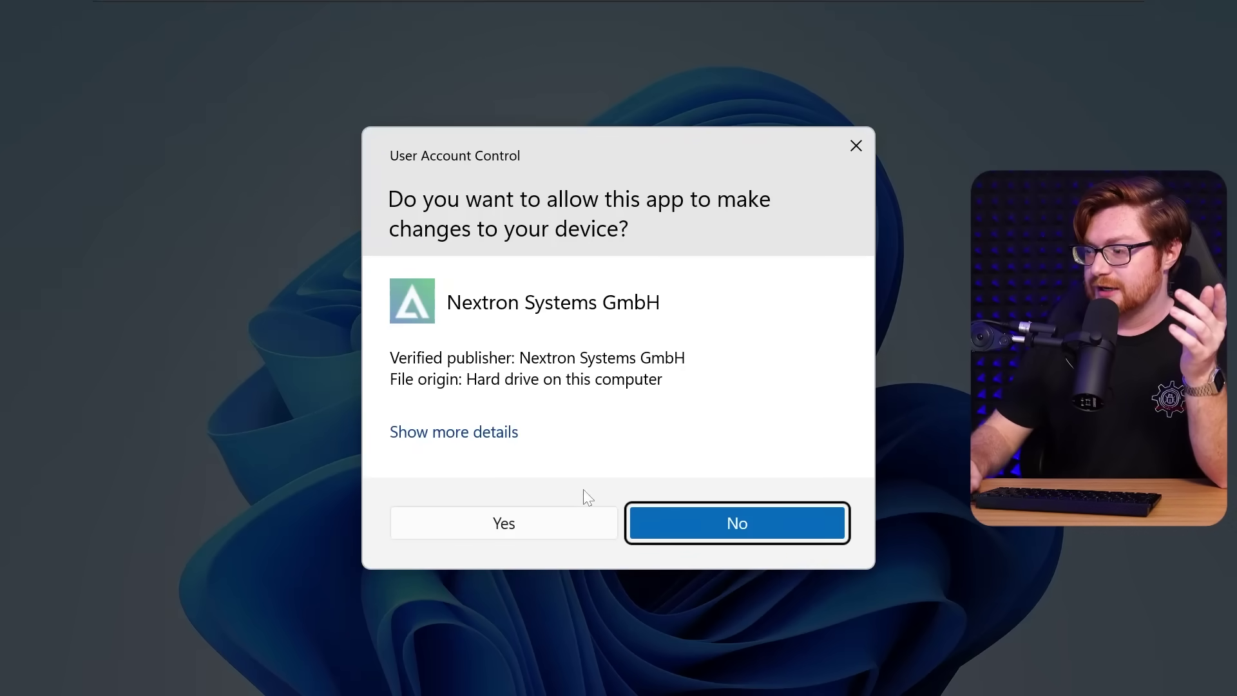
{"action": "left_click", "coordinate": [551, 520]}
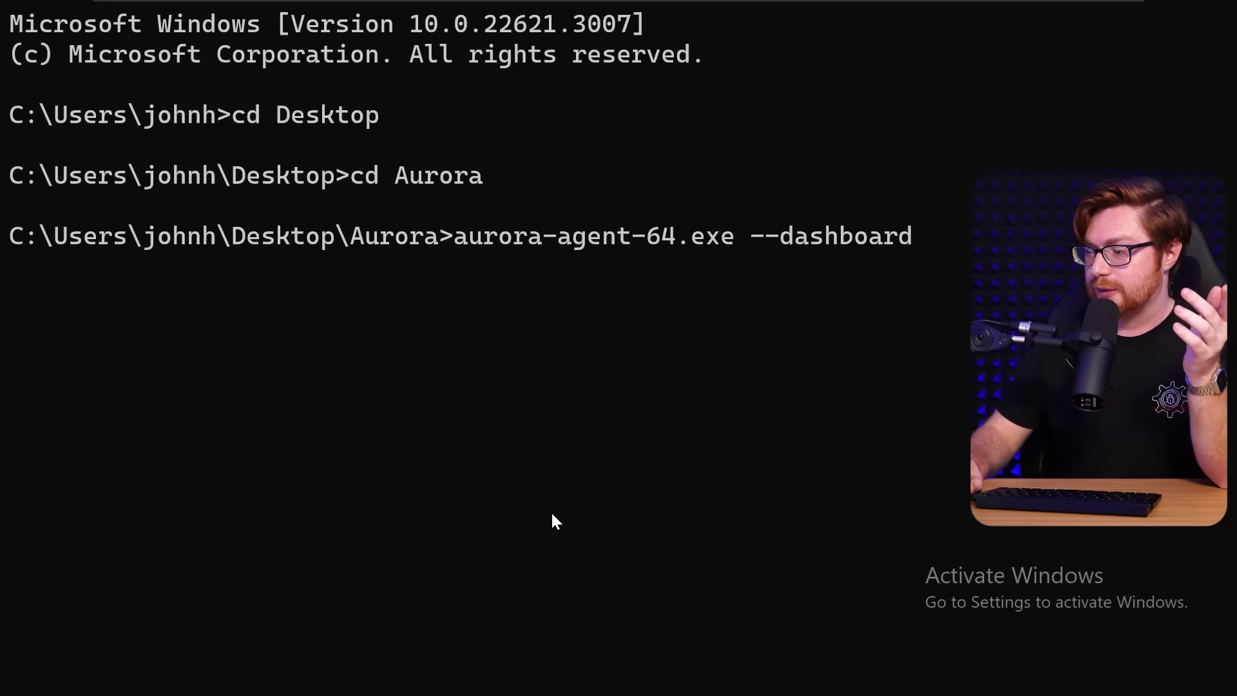
{"action": "left_click_drag", "start_coordinate": [432, 169], "coordinate": [311, 49]}
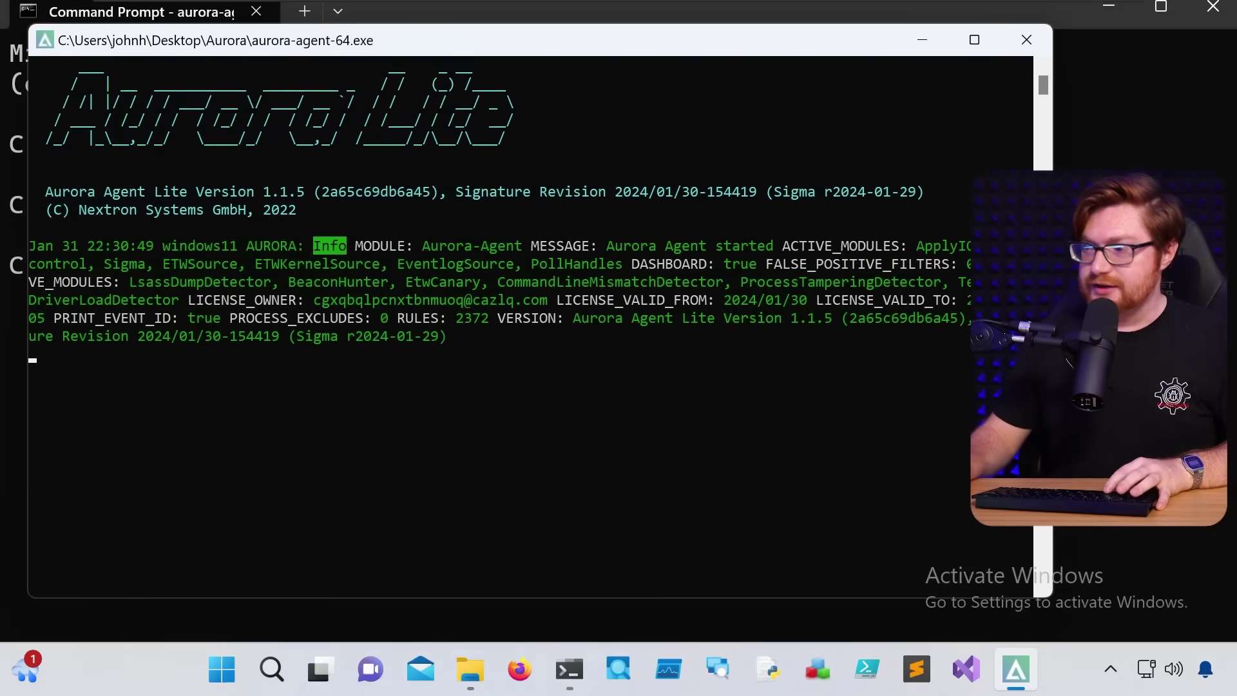
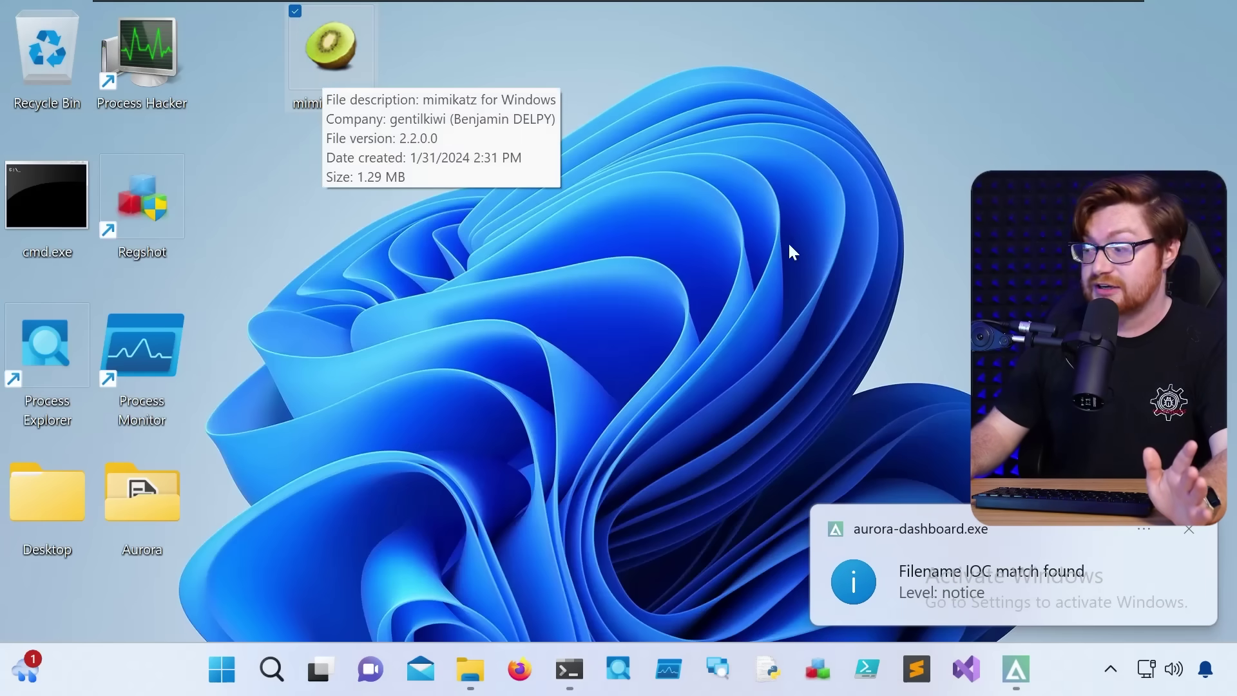
Dismiss the Aurora notification and rename mimikatz.exe on the desktop to KiwiSimulator.exe
{"action": "left_click", "coordinate": [1191, 533]}
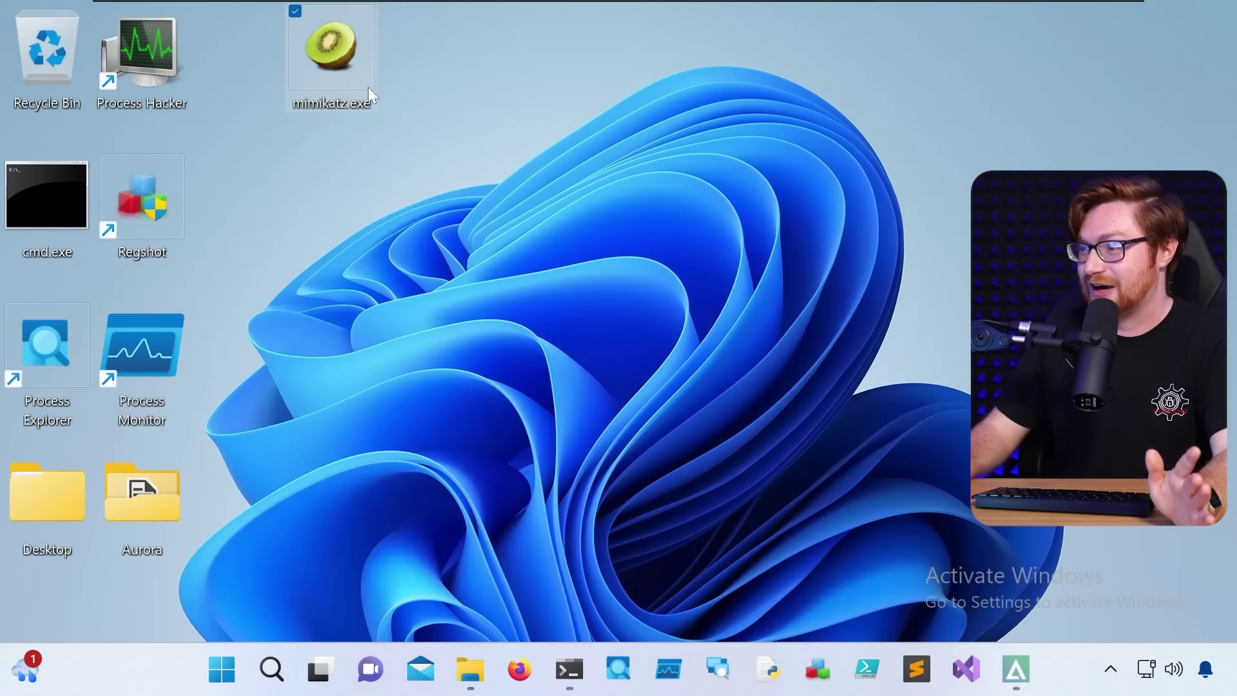
{"action": "right_click", "coordinate": [323, 61]}
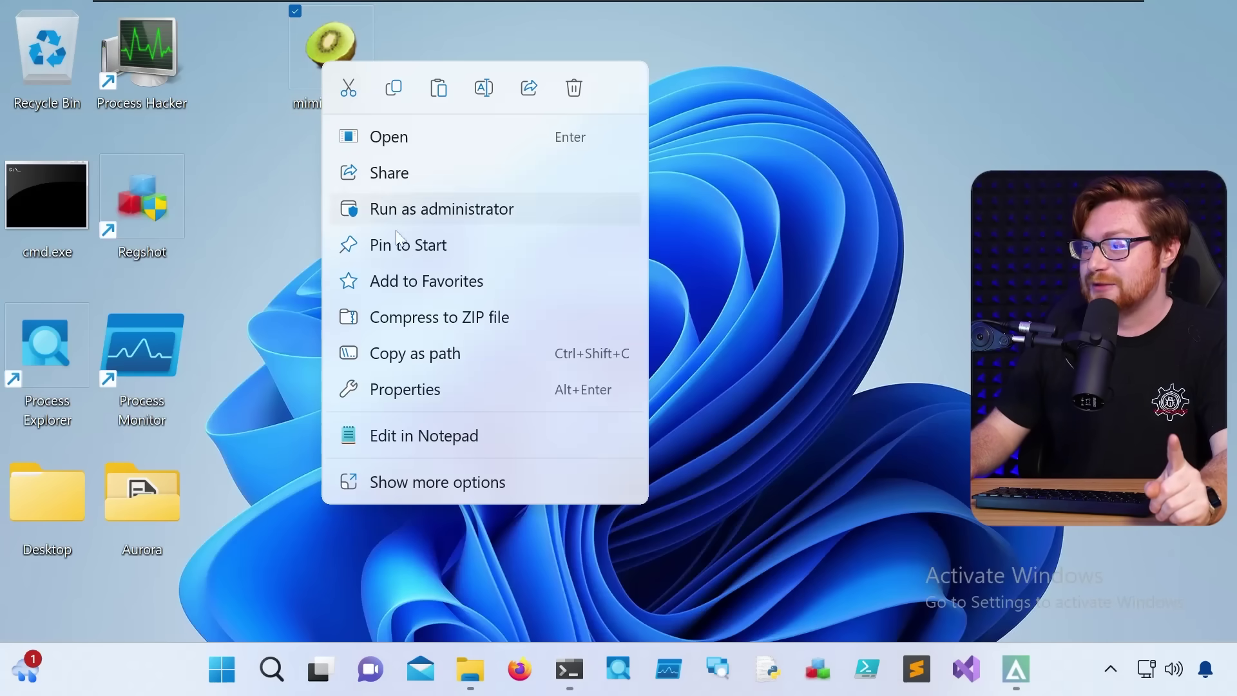
{"action": "left_click", "coordinate": [422, 483]}
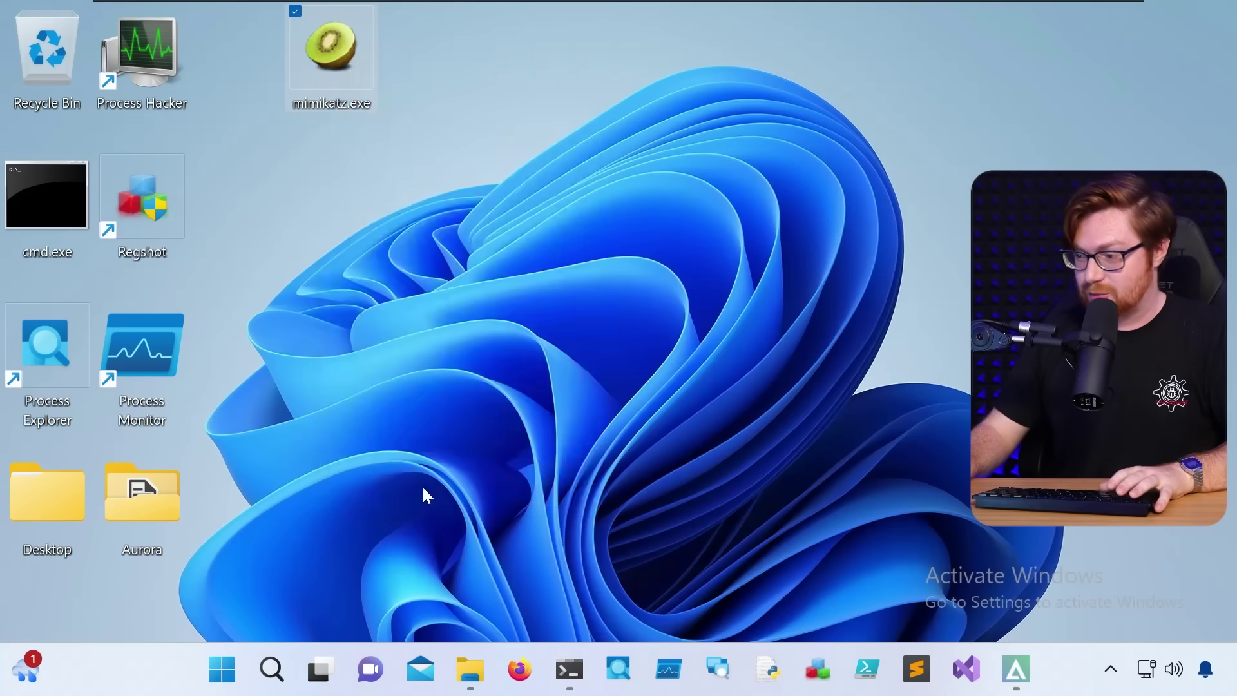
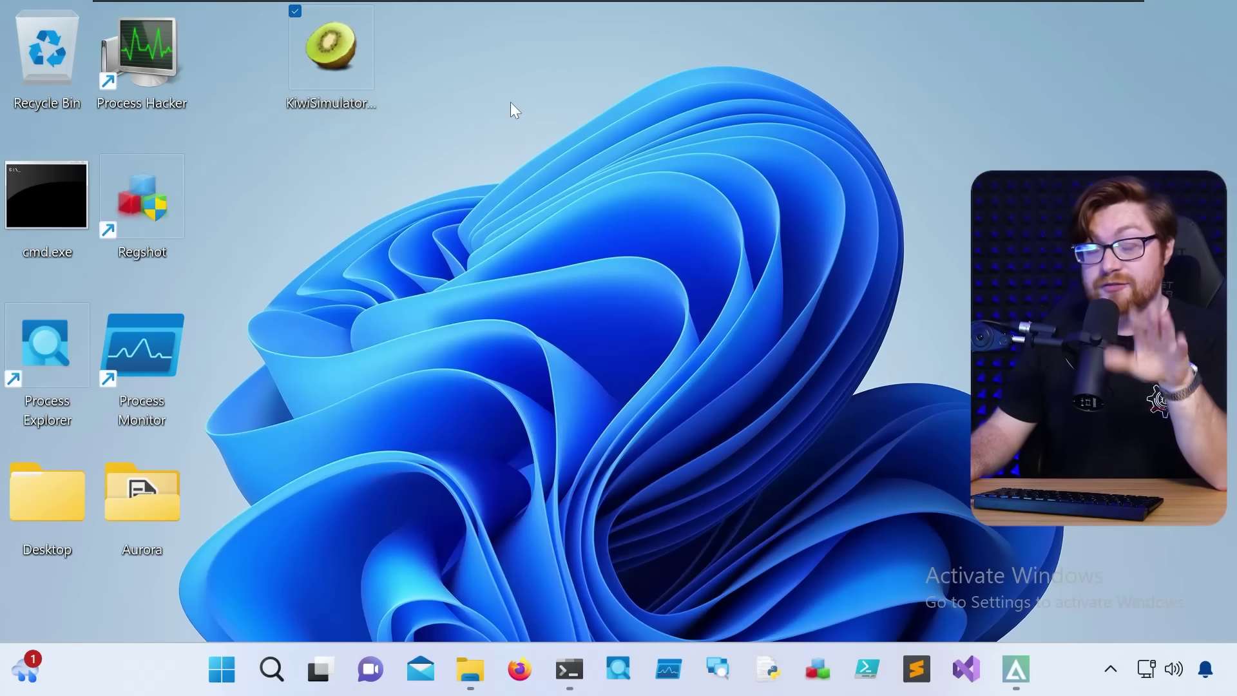
Move KiwiSimulator.exe from the desktop into the C:\Users\Public folder
{"action": "right_click", "coordinate": [308, 63]}
{"action": "left_click", "coordinate": [333, 91]}
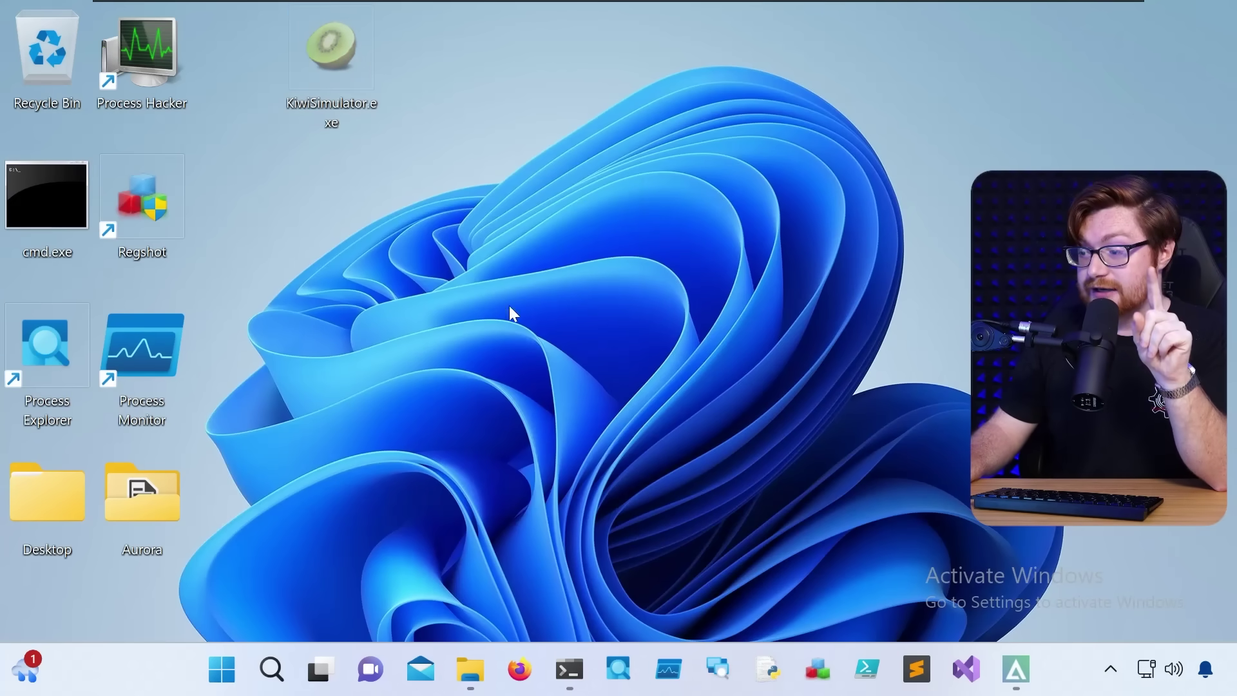
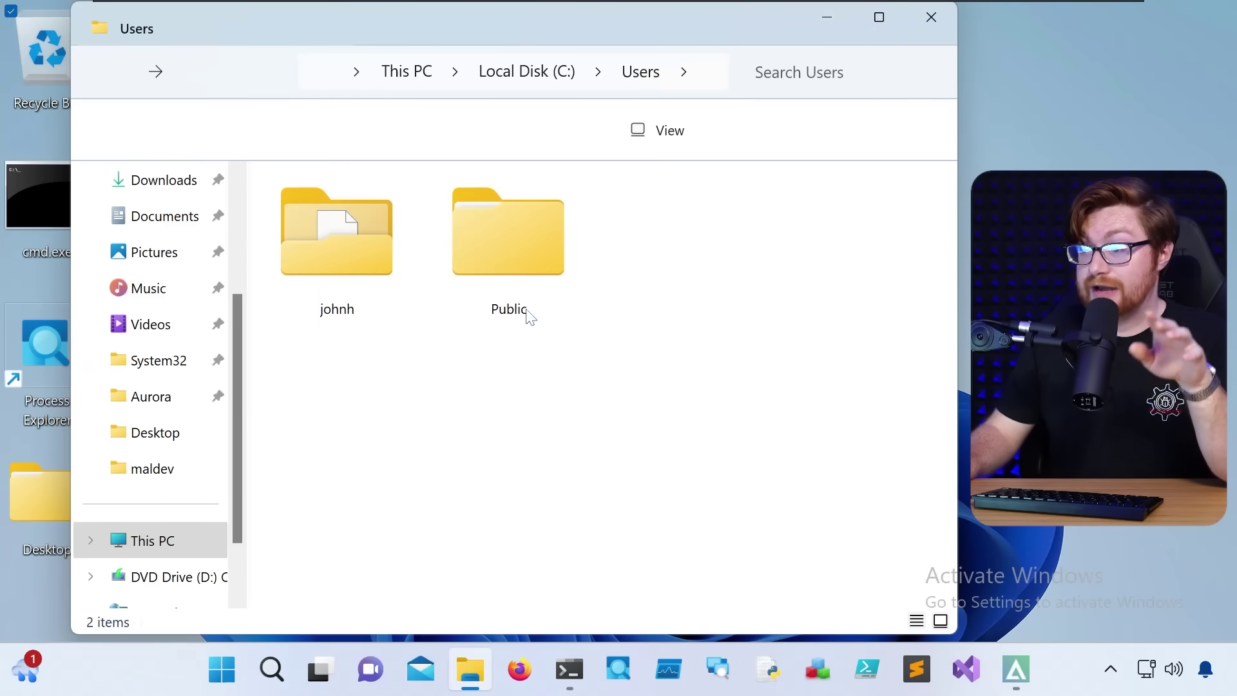
{"action": "double_click", "coordinate": [501, 274]}
{"action": "right_click", "coordinate": [348, 372]}
{"action": "left_click", "coordinate": [378, 393]}
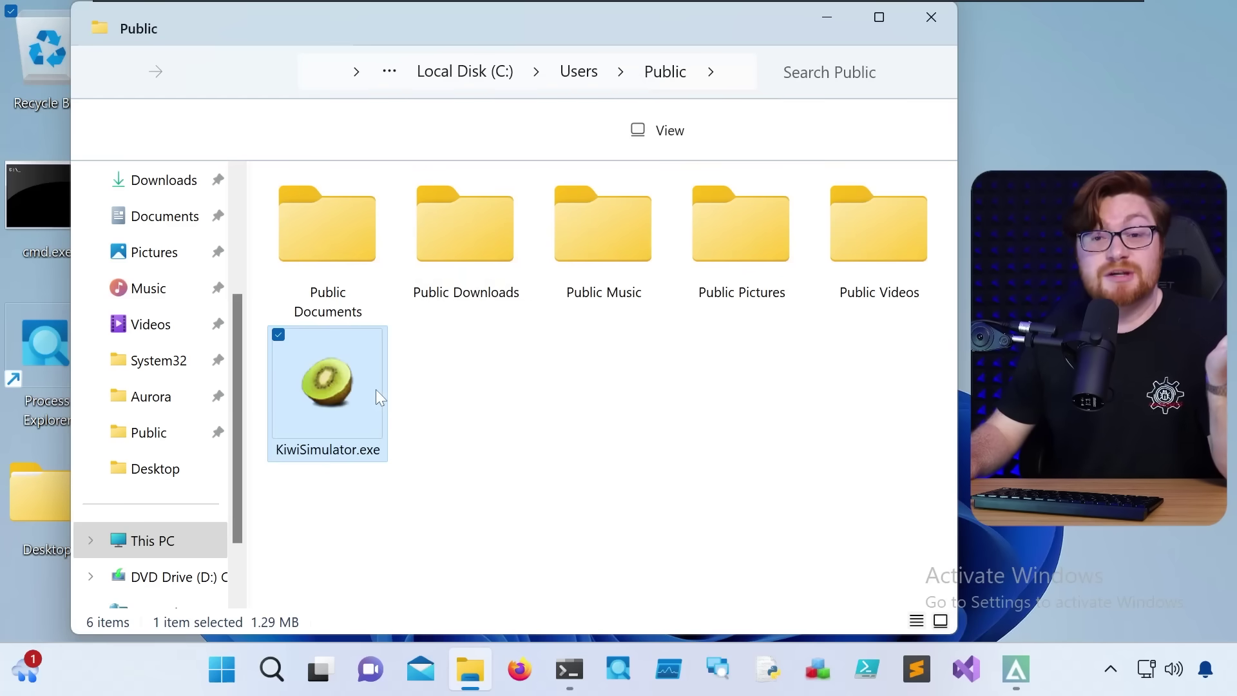
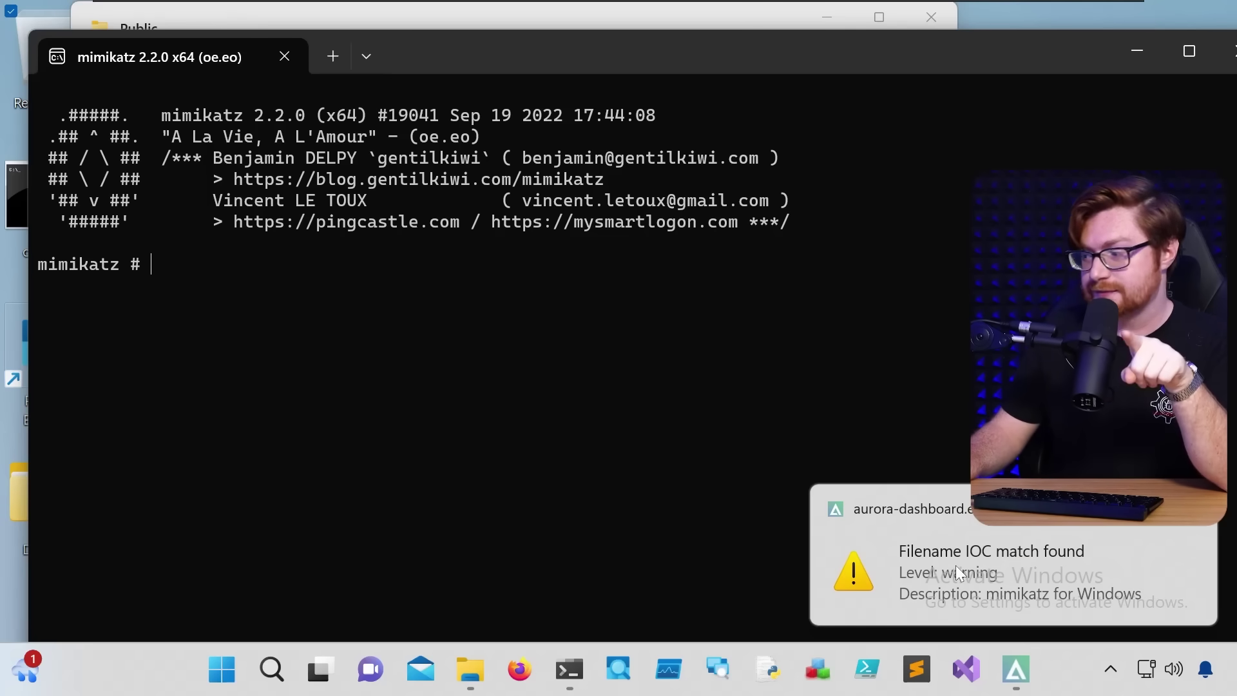
Open the Aurora dashboard from the Filename IOC match notification and show it full screen
{"action": "left_click", "coordinate": [956, 566]}
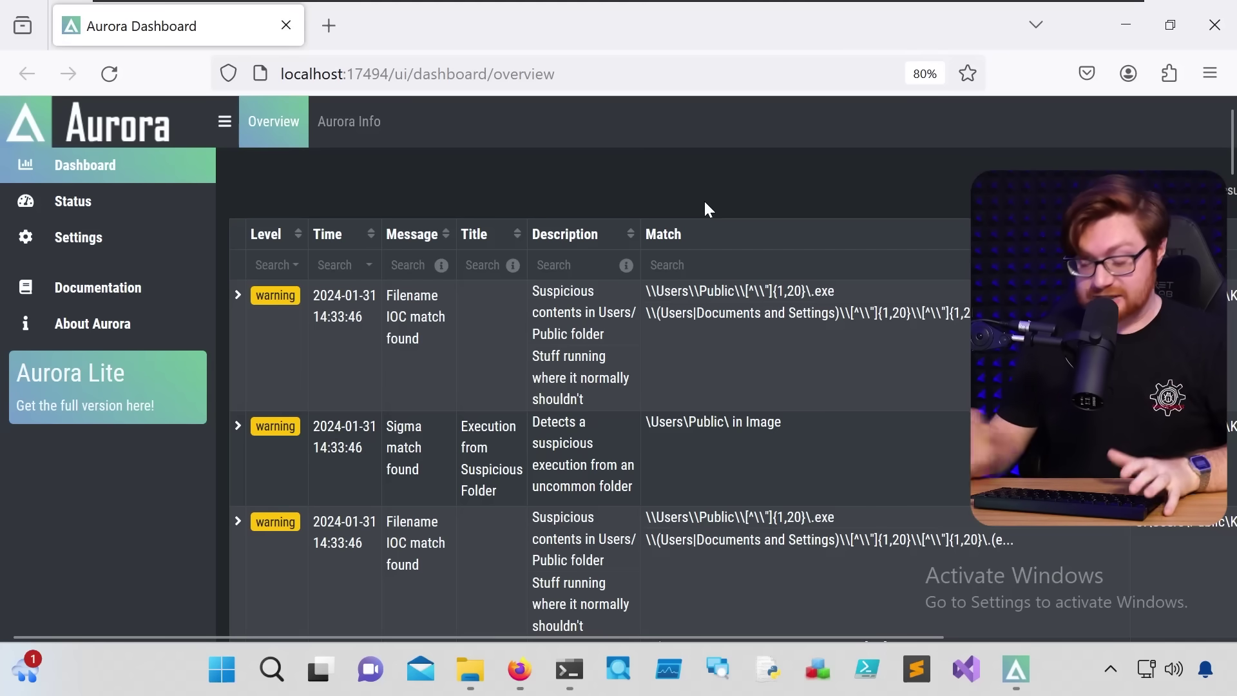
{"action": "left_click_drag", "start_coordinate": [347, 74], "coordinate": [389, 73]}
{"action": "left_click", "coordinate": [1058, 166]}
{"action": "key", "text": "F11"}
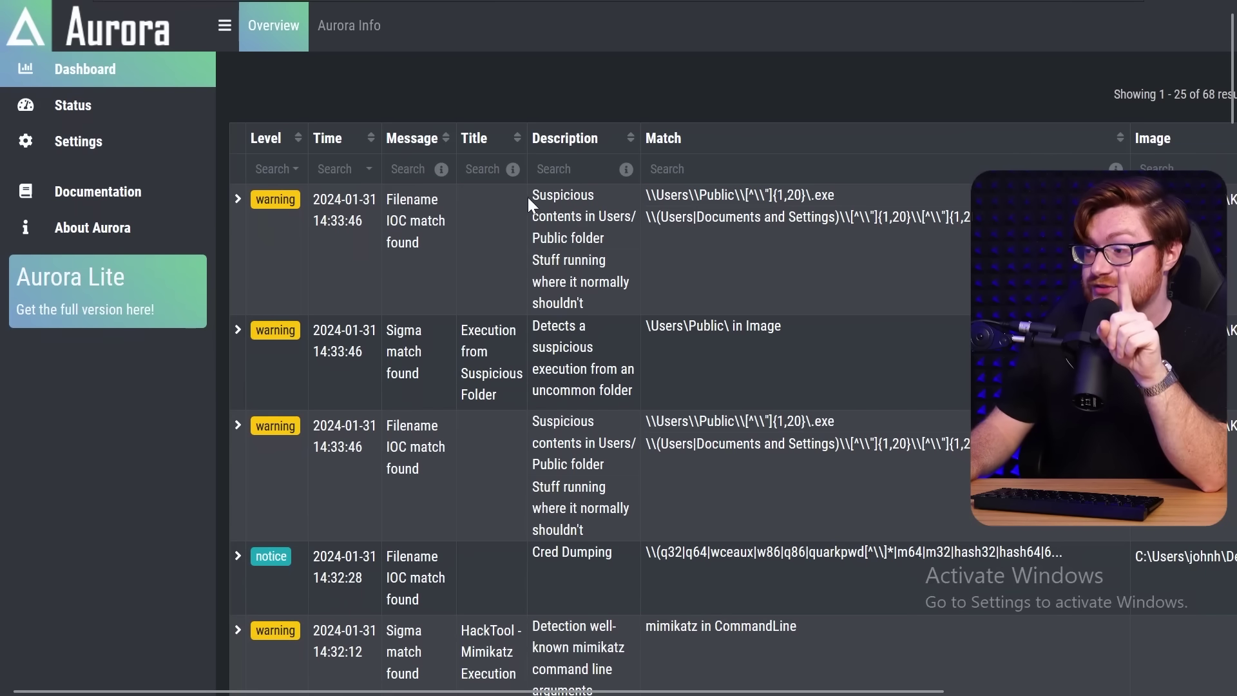
Read the descriptions of the two newest warnings and the title of the Sigma match about the Users\Public folder
{"action": "left_click_drag", "start_coordinate": [533, 195], "coordinate": [621, 298]}
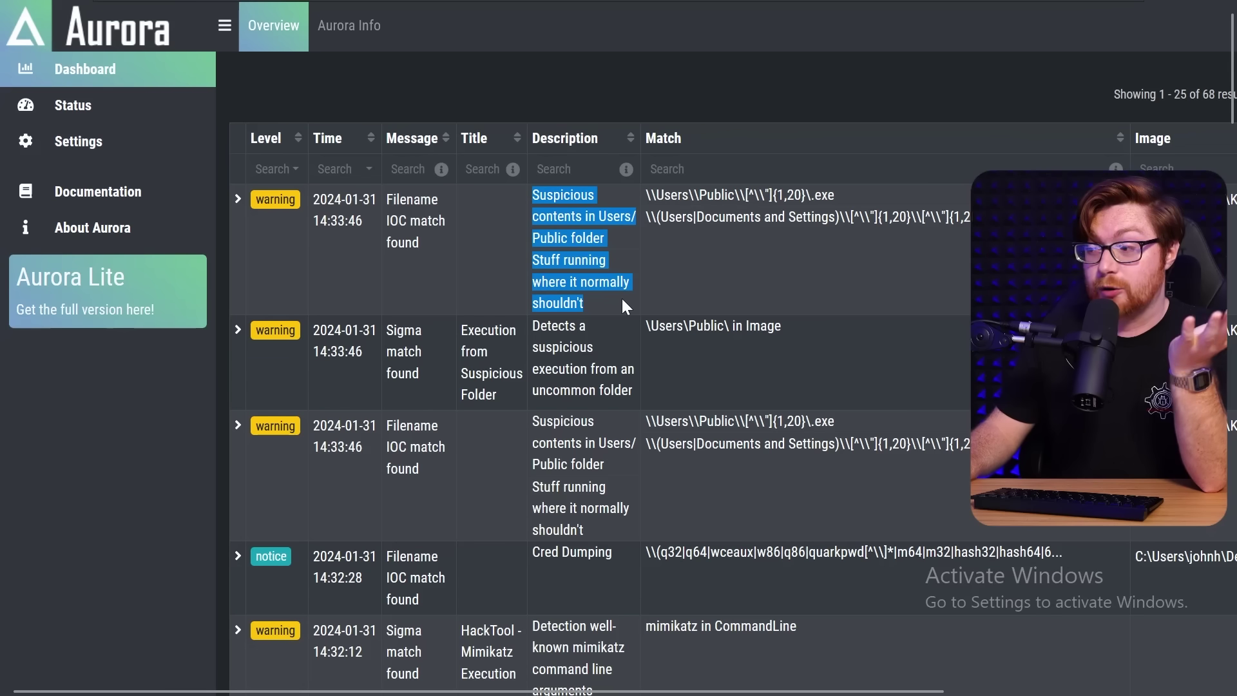
{"action": "left_click", "coordinate": [610, 301]}
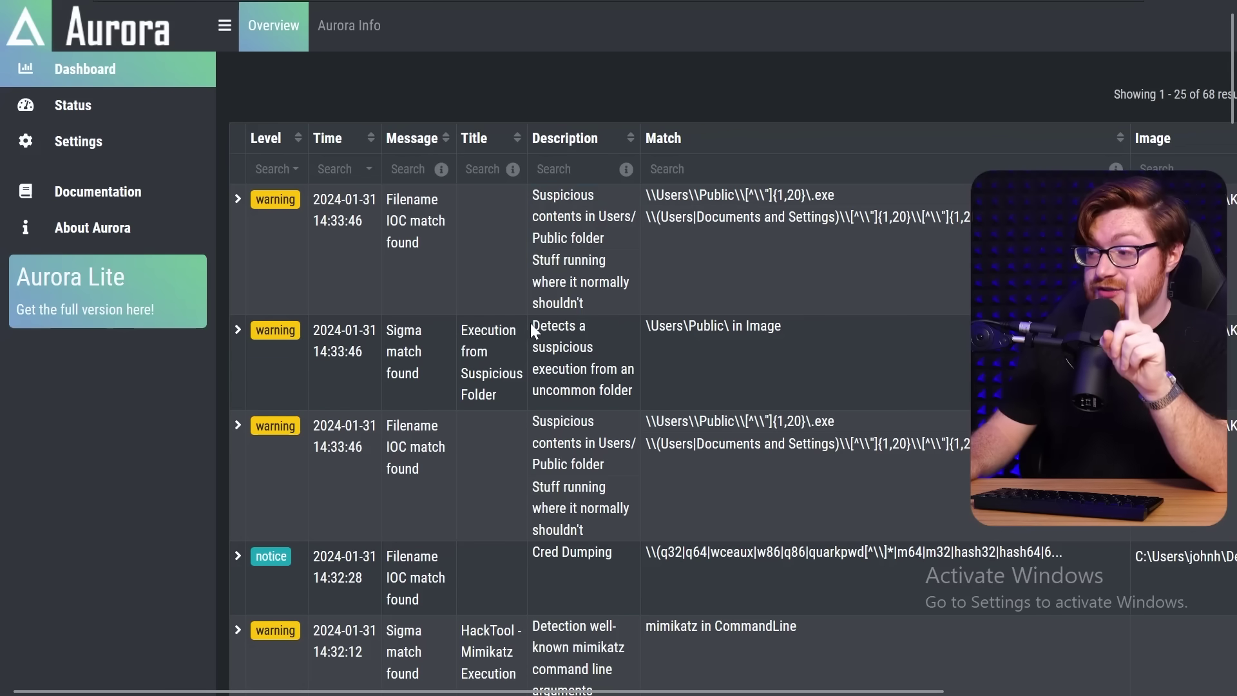
{"action": "left_click_drag", "start_coordinate": [532, 323], "coordinate": [643, 389]}
{"action": "left_click", "coordinate": [643, 388]}
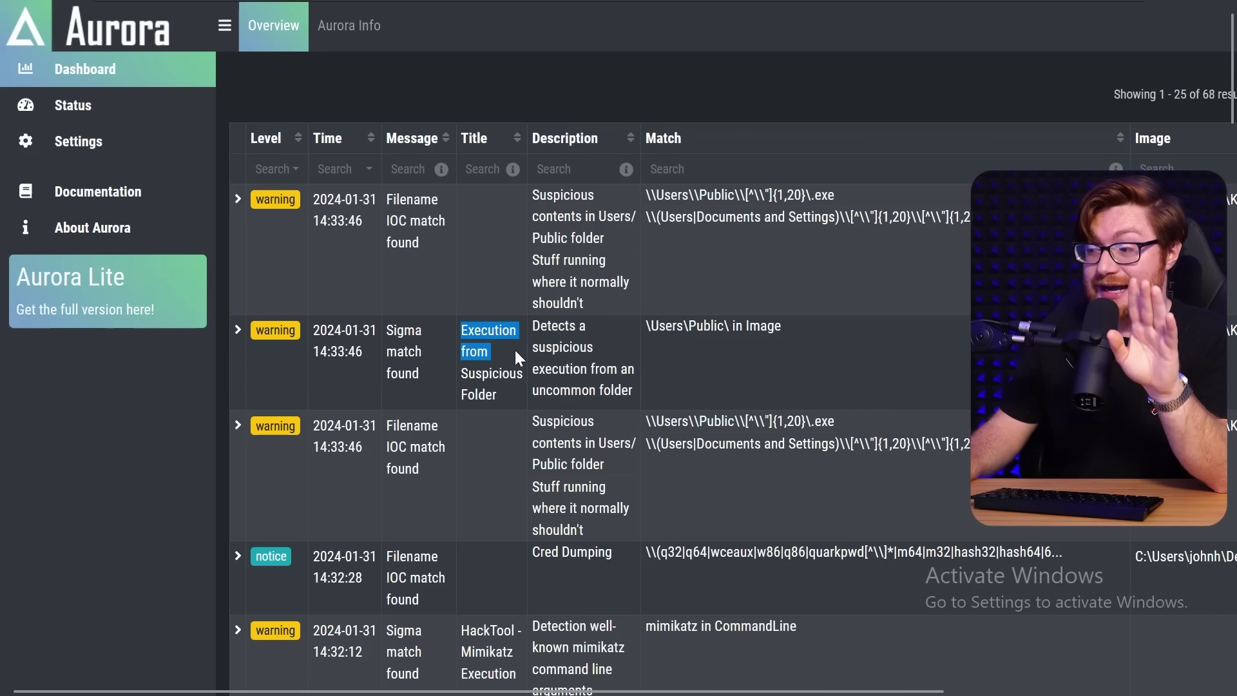
{"action": "left_click", "coordinate": [519, 388]}
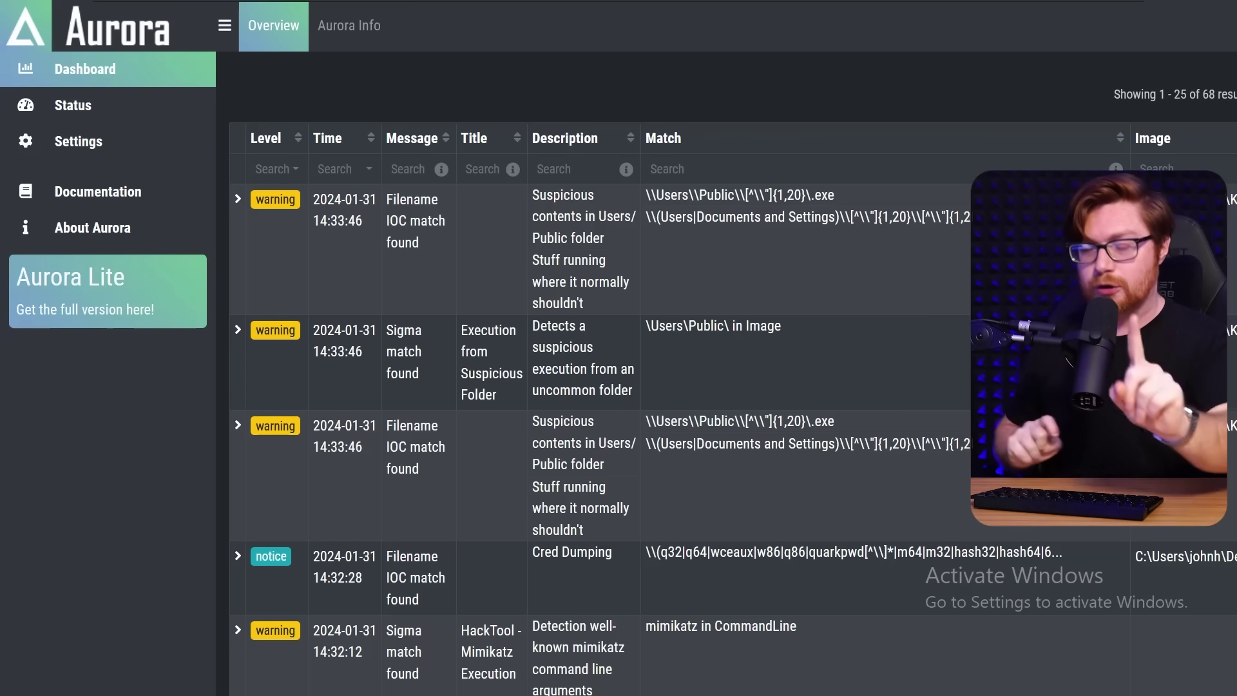
Expand the Execution from Suspicious Folder warning and highlight the Rule_Path value in its rule info
{"action": "left_click", "coordinate": [238, 330]}
{"action": "scroll", "coordinate": [528, 364], "scroll_direction": "down", "scroll_amount": 5}
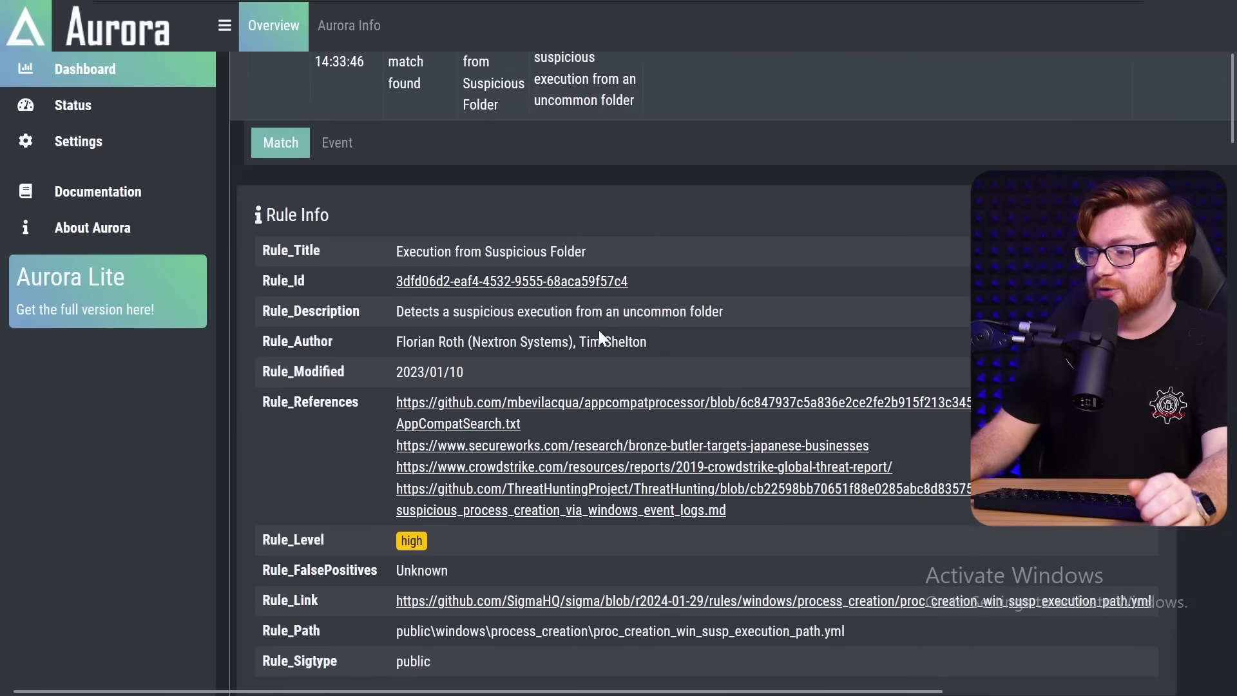
{"action": "scroll", "coordinate": [599, 332], "scroll_direction": "down", "scroll_amount": 3}
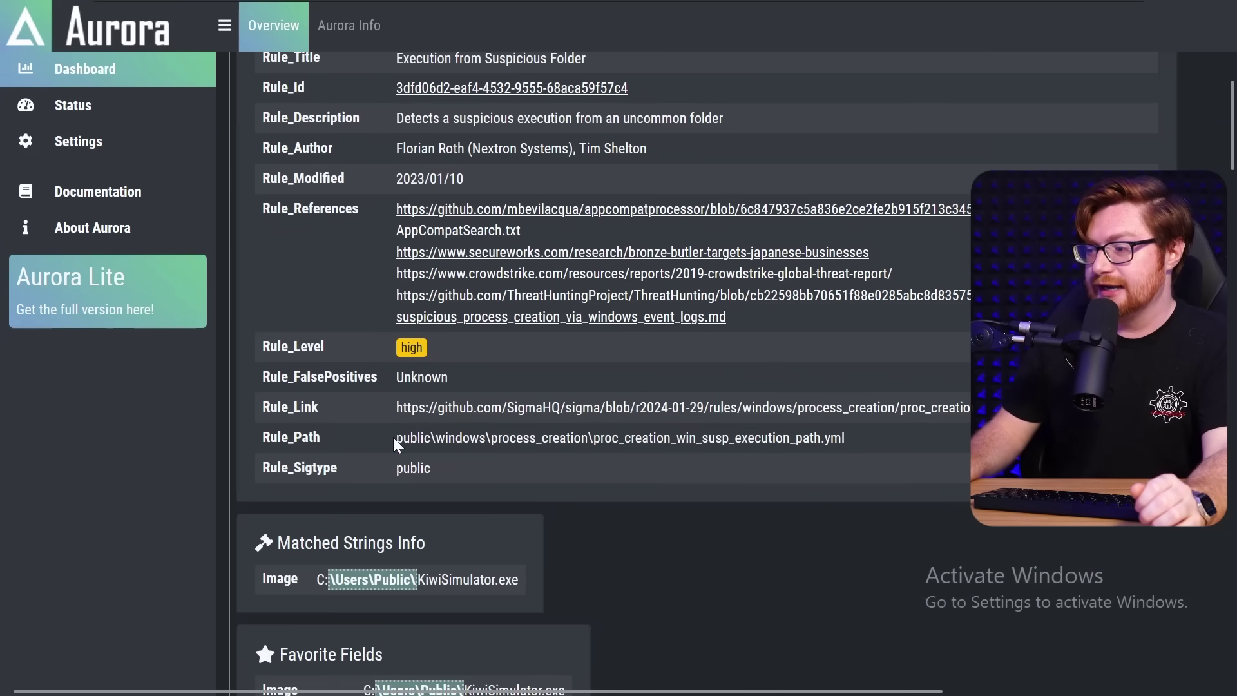
{"action": "left_click_drag", "start_coordinate": [394, 438], "coordinate": [875, 441]}
{"action": "left_click", "coordinate": [874, 438]}
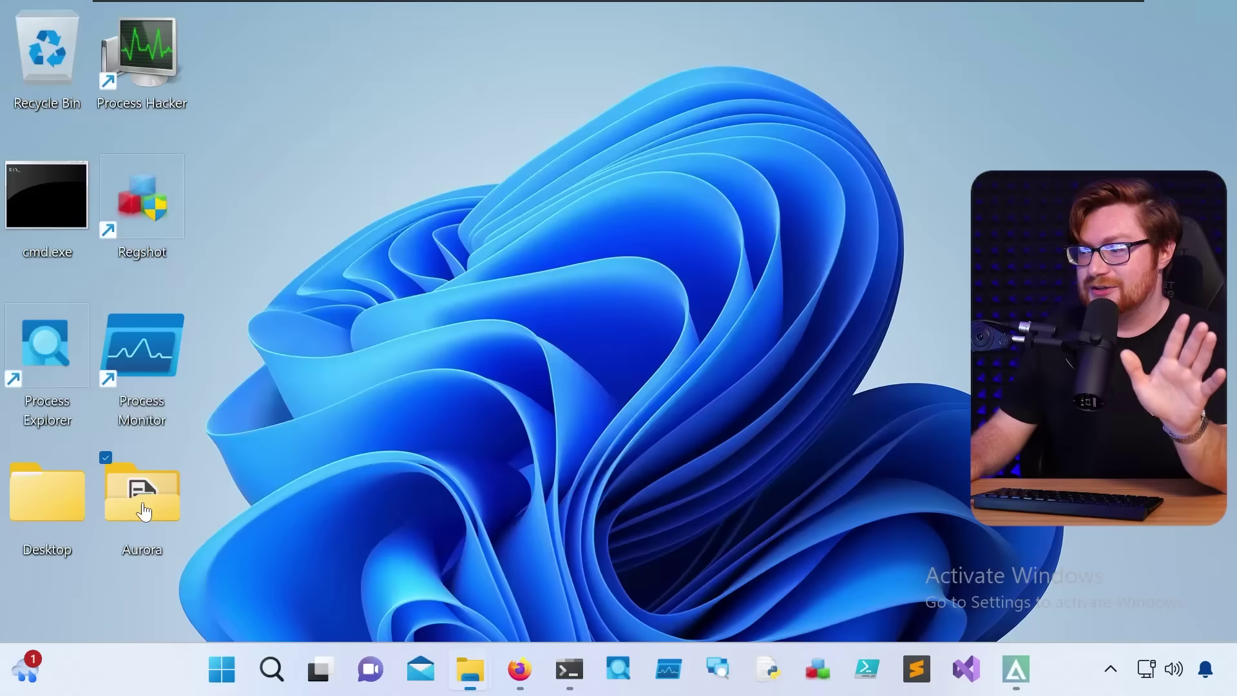
Browse from the desktop's Aurora folder to signatures\sigma-rules\public\windows\process_creation
{"action": "double_click", "coordinate": [142, 501]}
{"action": "double_click", "coordinate": [354, 431]}
{"action": "double_click", "coordinate": [340, 259]}
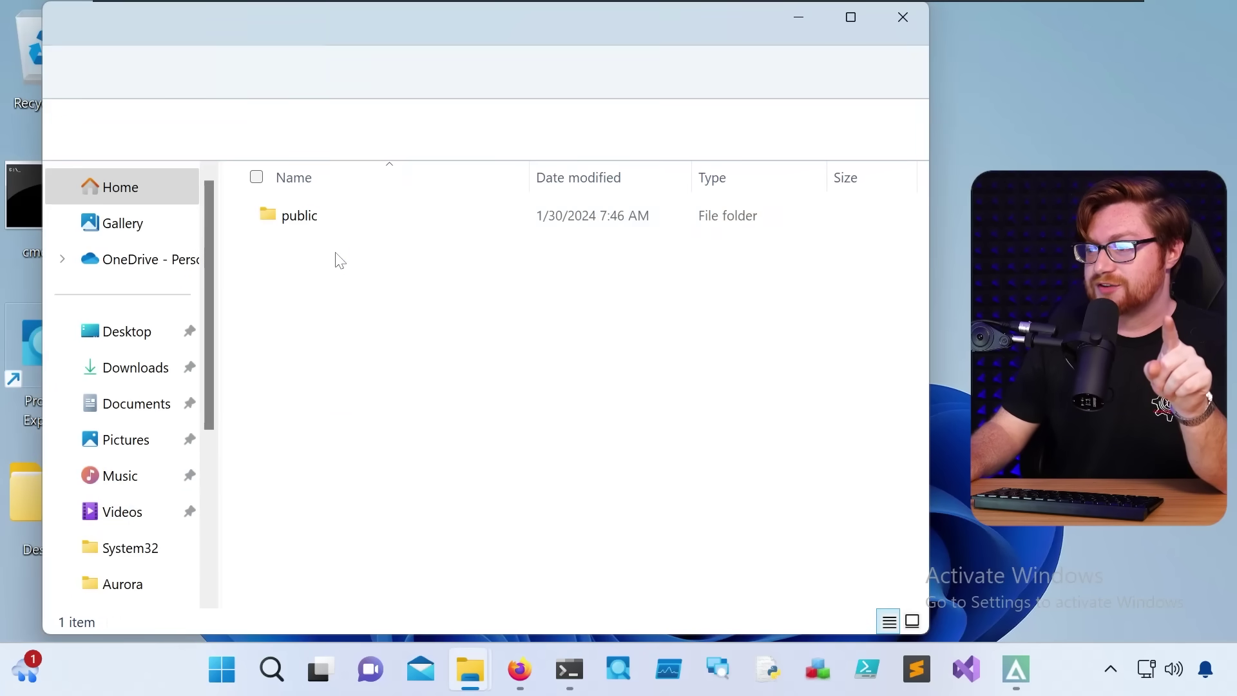
{"action": "double_click", "coordinate": [312, 216]}
{"action": "left_click", "coordinate": [303, 251]}
{"action": "double_click", "coordinate": [303, 251]}
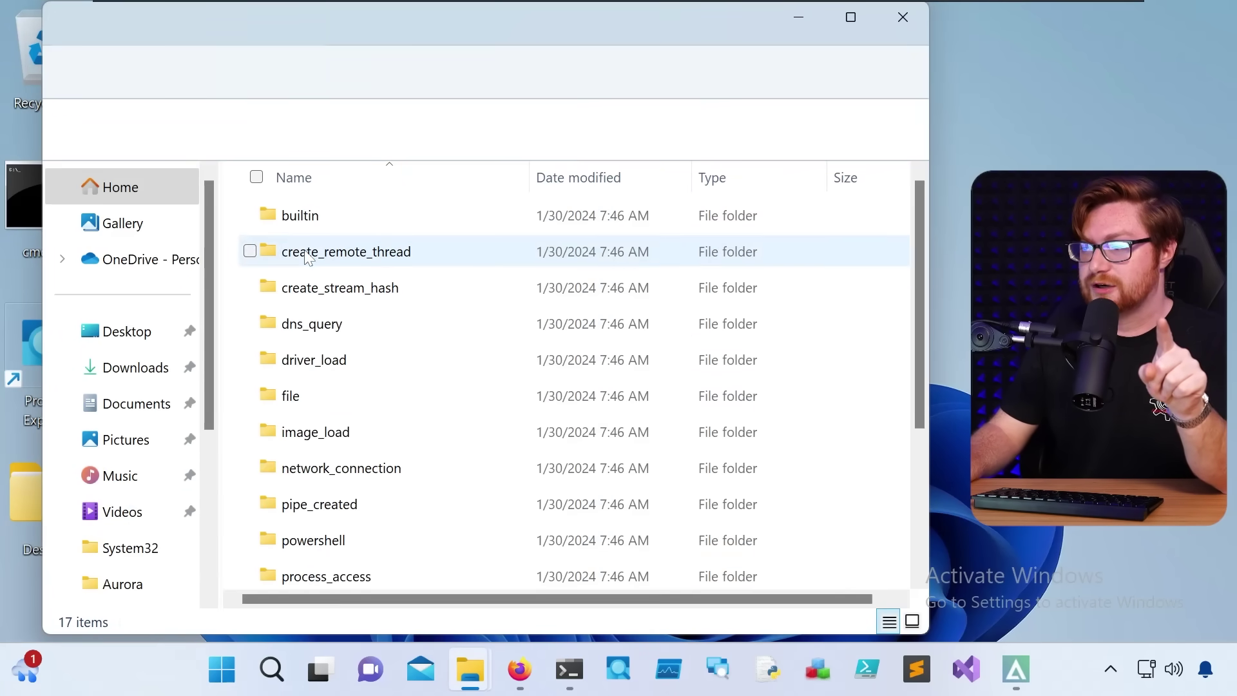
{"action": "left_click", "coordinate": [341, 284]}
{"action": "scroll", "coordinate": [377, 516], "scroll_direction": "down", "scroll_amount": 1}
{"action": "double_click", "coordinate": [371, 537]}
Find proc_creation_win_susp_execution_path.yml among the process creation rules and open it in Sublime Text
{"action": "scroll", "coordinate": [359, 359], "scroll_direction": "down", "scroll_amount": 5}
{"action": "scroll", "coordinate": [451, 427], "scroll_direction": "down", "scroll_amount": 20}
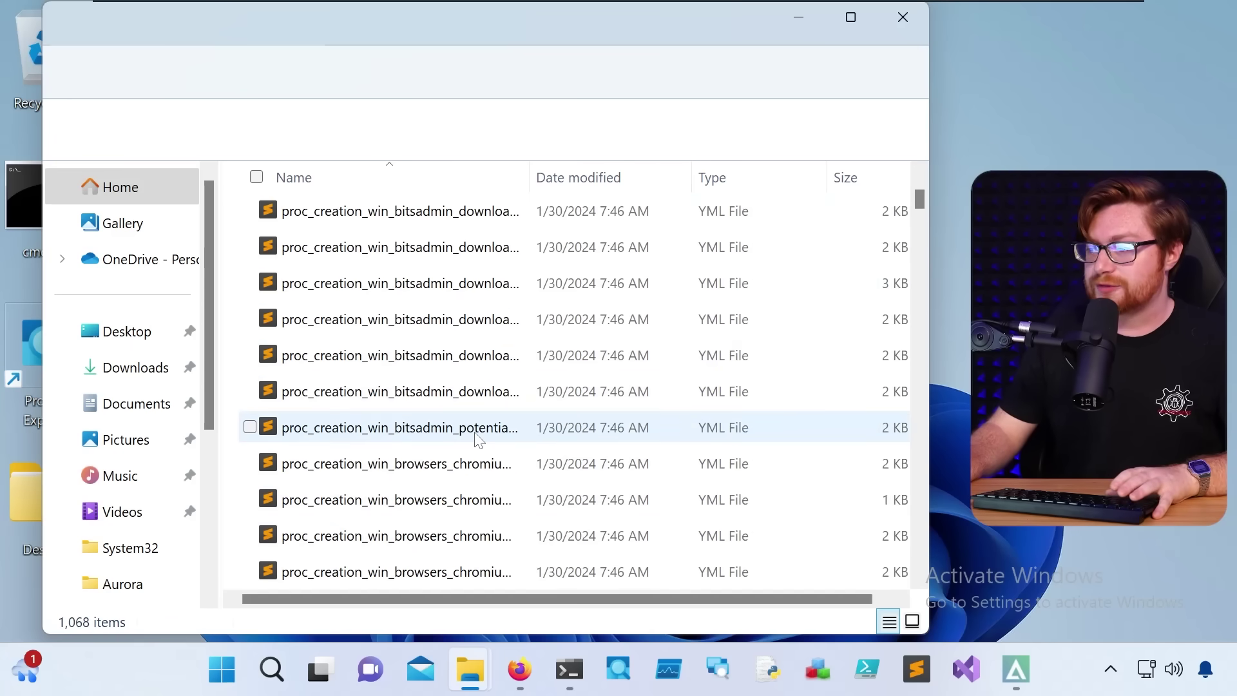
{"action": "scroll", "coordinate": [477, 440], "scroll_direction": "down", "scroll_amount": 20}
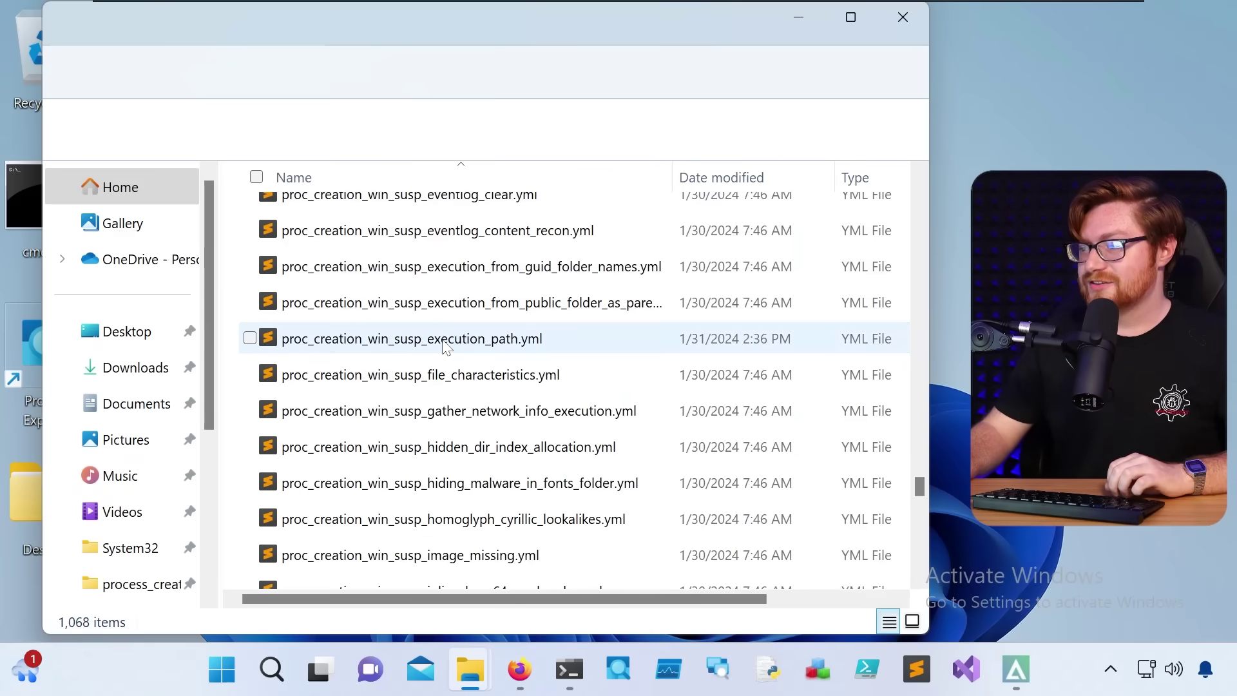
{"action": "left_click", "coordinate": [502, 342]}
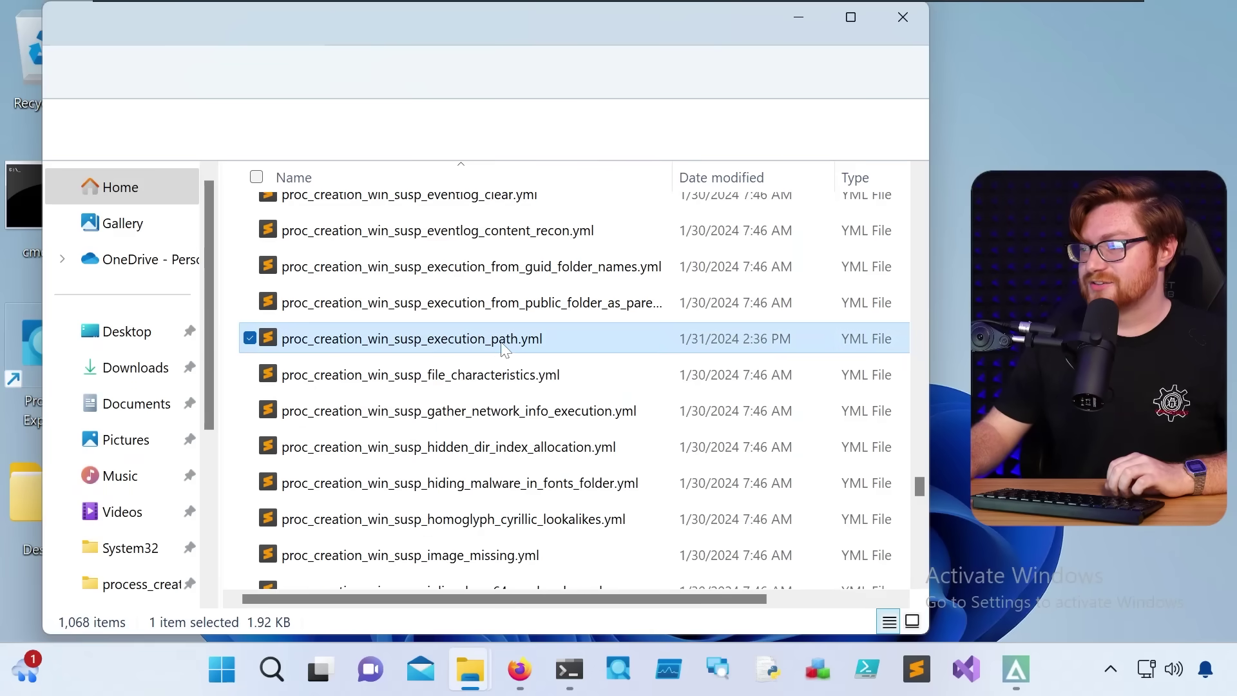
{"action": "double_click", "coordinate": [451, 338]}
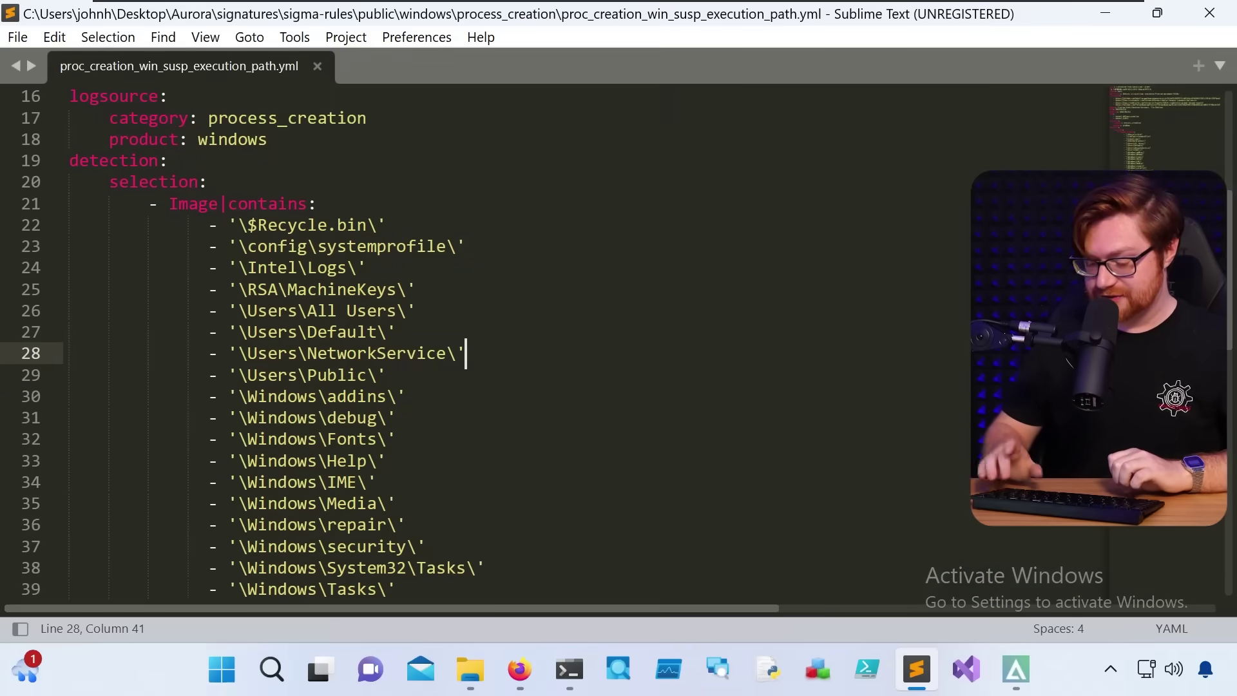
Show the rule file full screen and review its header, highlighting the metadata lines and the description text
{"action": "key", "text": "F11"}
{"action": "scroll", "coordinate": [451, 348], "scroll_direction": "up", "scroll_amount": 2}
{"action": "scroll", "coordinate": [451, 347], "scroll_direction": "up", "scroll_amount": 5}
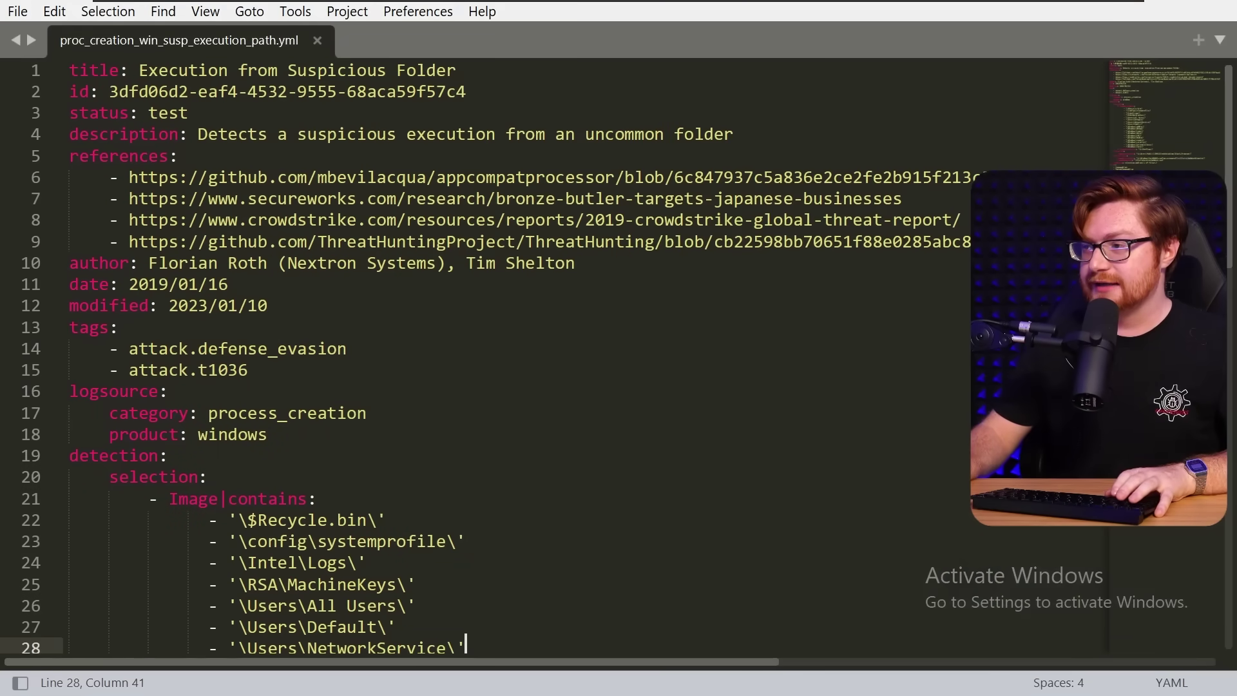
{"action": "left_click_drag", "start_coordinate": [168, 393], "coordinate": [70, 72]}
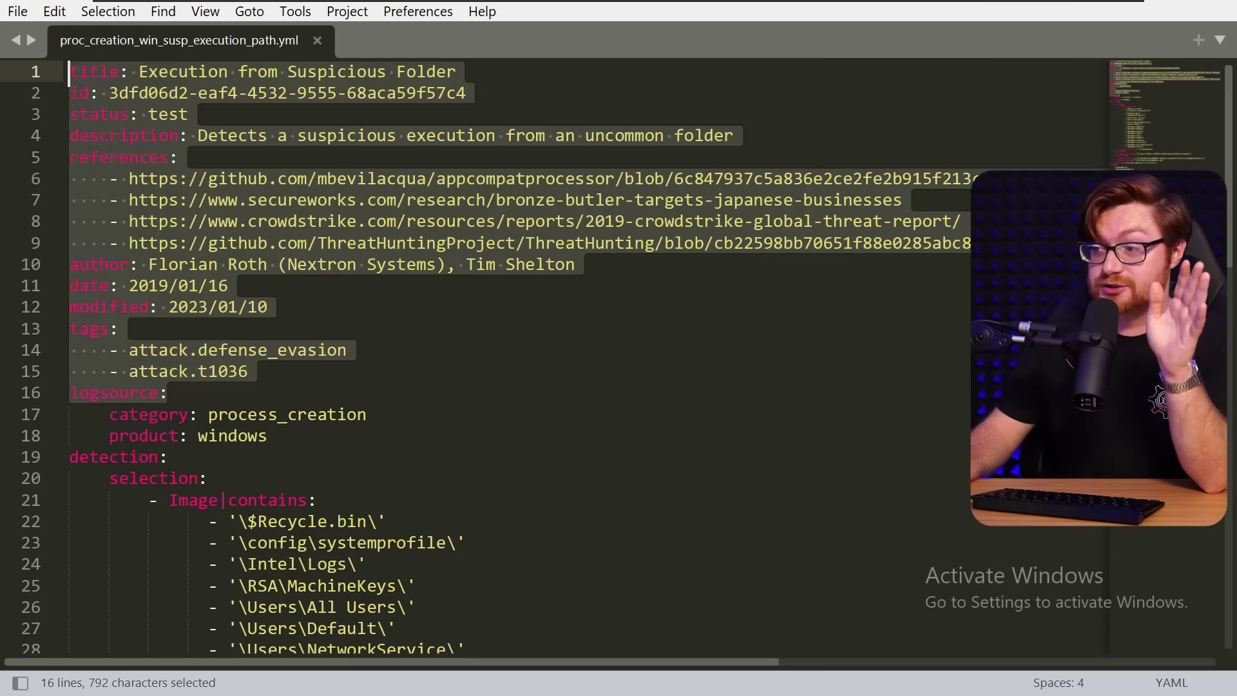
{"action": "left_click", "coordinate": [228, 285]}
{"action": "left_click_drag", "start_coordinate": [198, 135], "coordinate": [714, 135]}
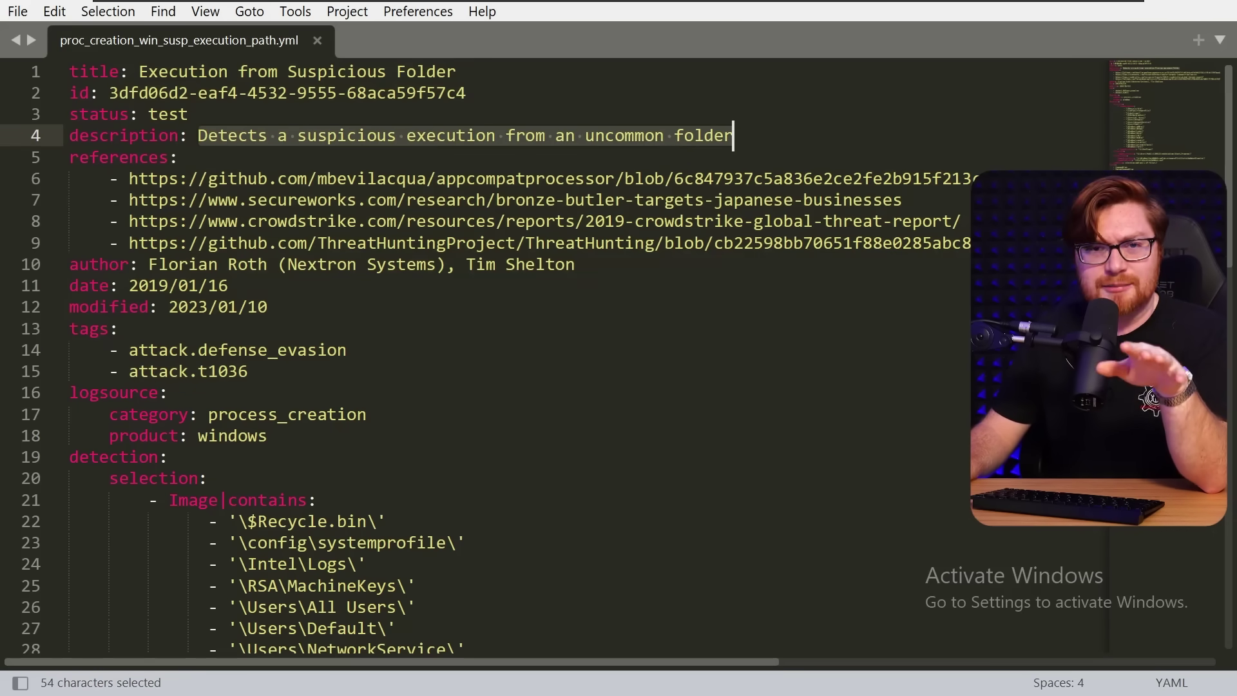
Review the rule's metadata, tags and detection section, highlighting the whole Image|contains list of directories
{"action": "left_click", "coordinate": [118, 328]}
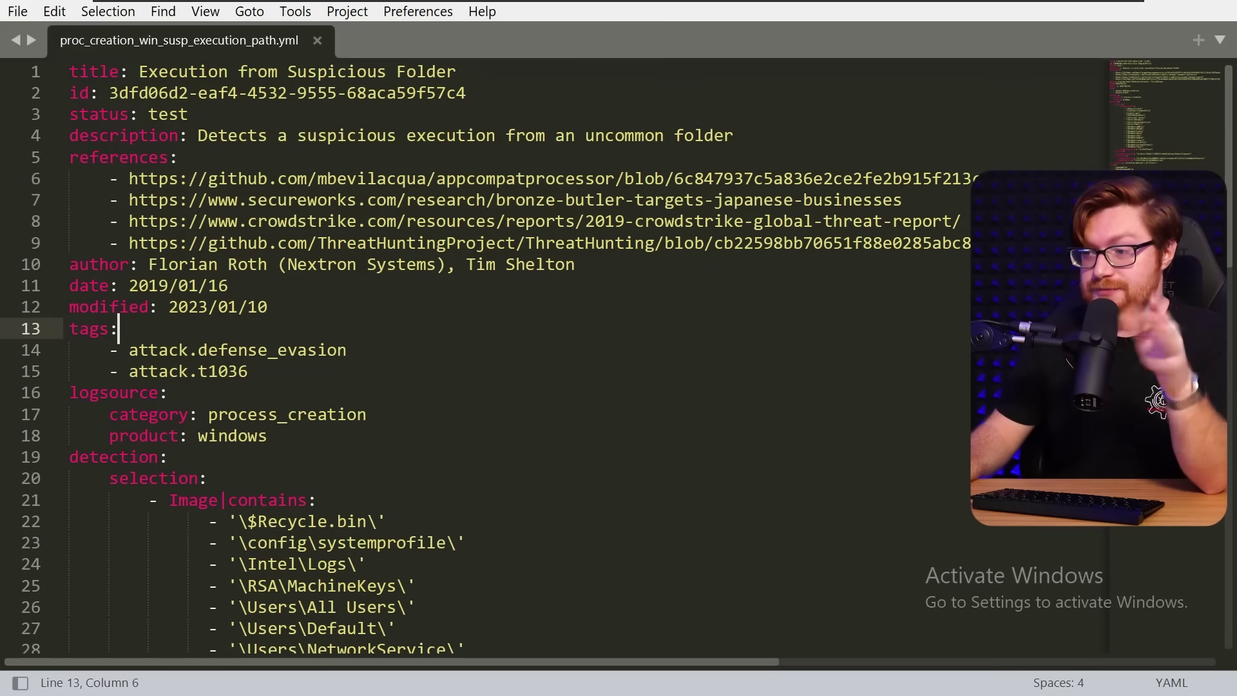
{"action": "left_click_drag", "start_coordinate": [247, 371], "coordinate": [71, 71]}
{"action": "left_click", "coordinate": [168, 457]}
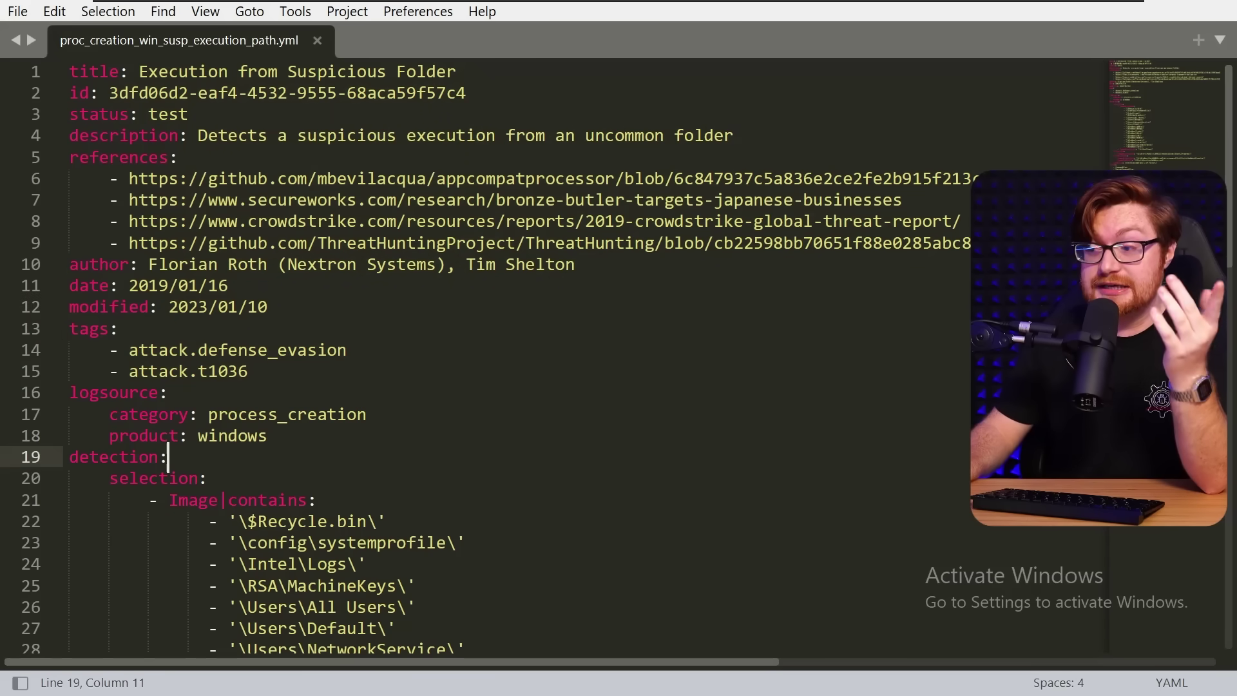
{"action": "scroll", "coordinate": [168, 457], "scroll_direction": "down", "scroll_amount": 5}
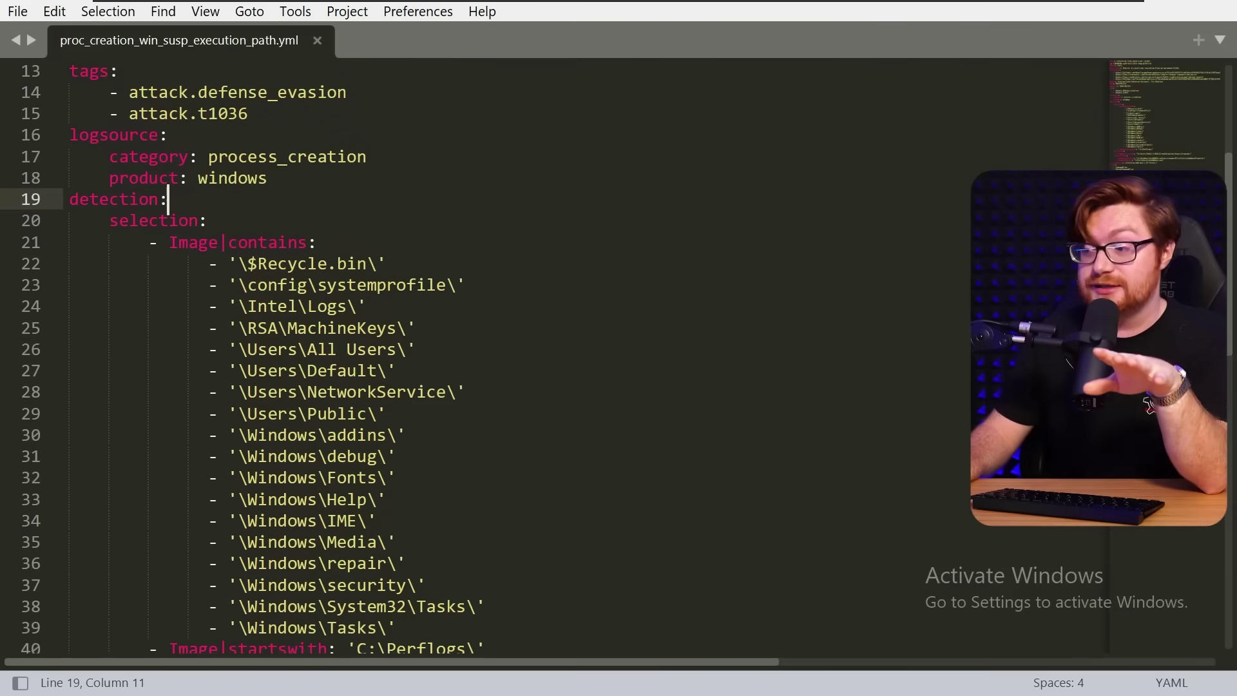
{"action": "left_click_drag", "start_coordinate": [139, 178], "coordinate": [568, 559]}
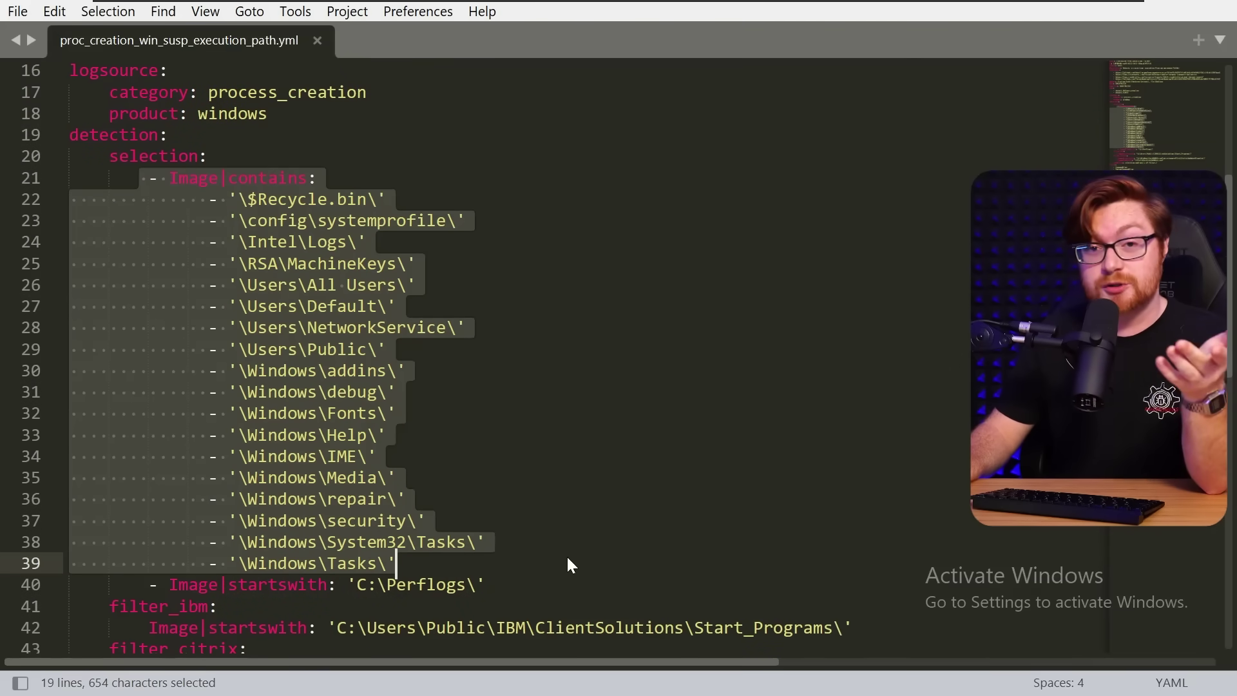
{"action": "key", "text": "Up"}
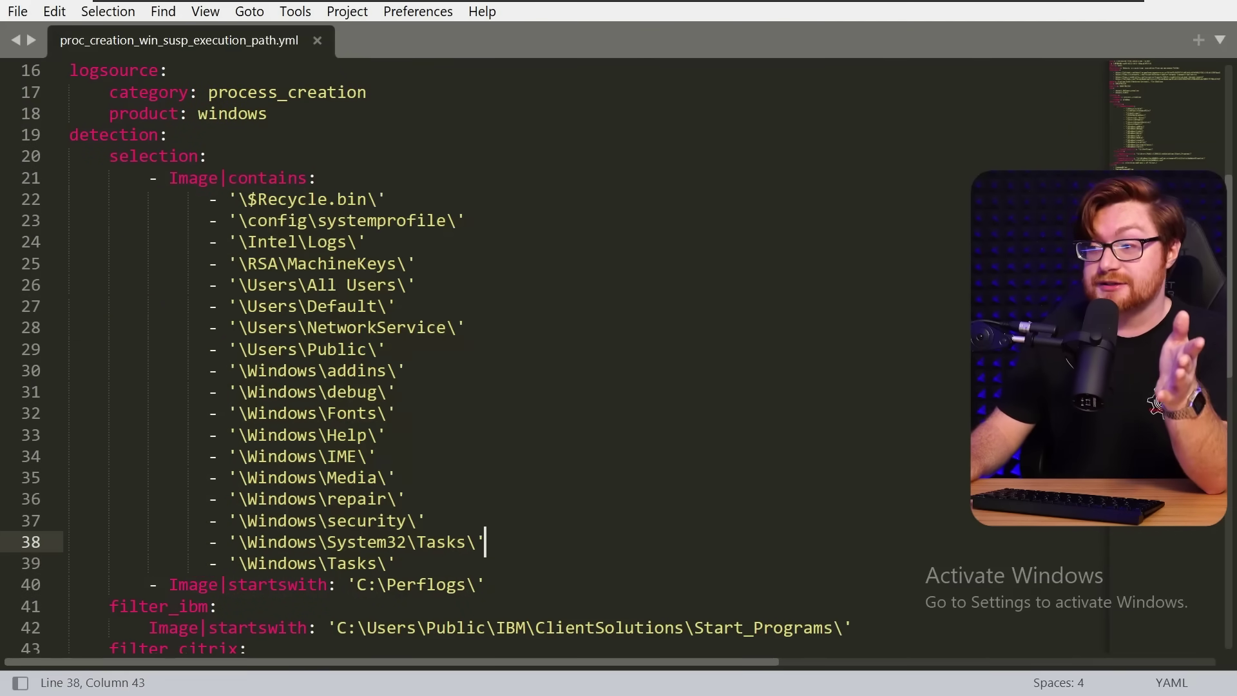
Highlight individual suspicious paths in the rule, including \$Recycle.bin\, the \Windows\ subfolders from addins to System32\Tasks, and \Windows\Tasks\
{"action": "left_click_drag", "start_coordinate": [209, 199], "coordinate": [366, 199]}
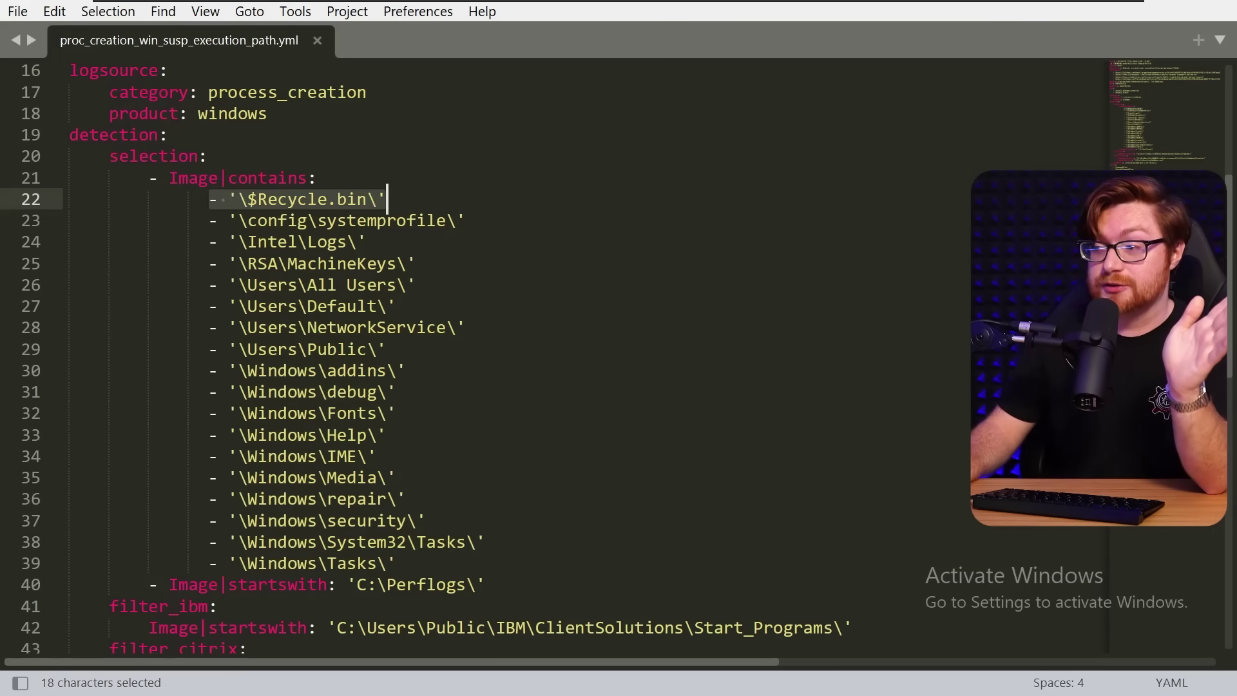
{"action": "key", "text": "Right"}
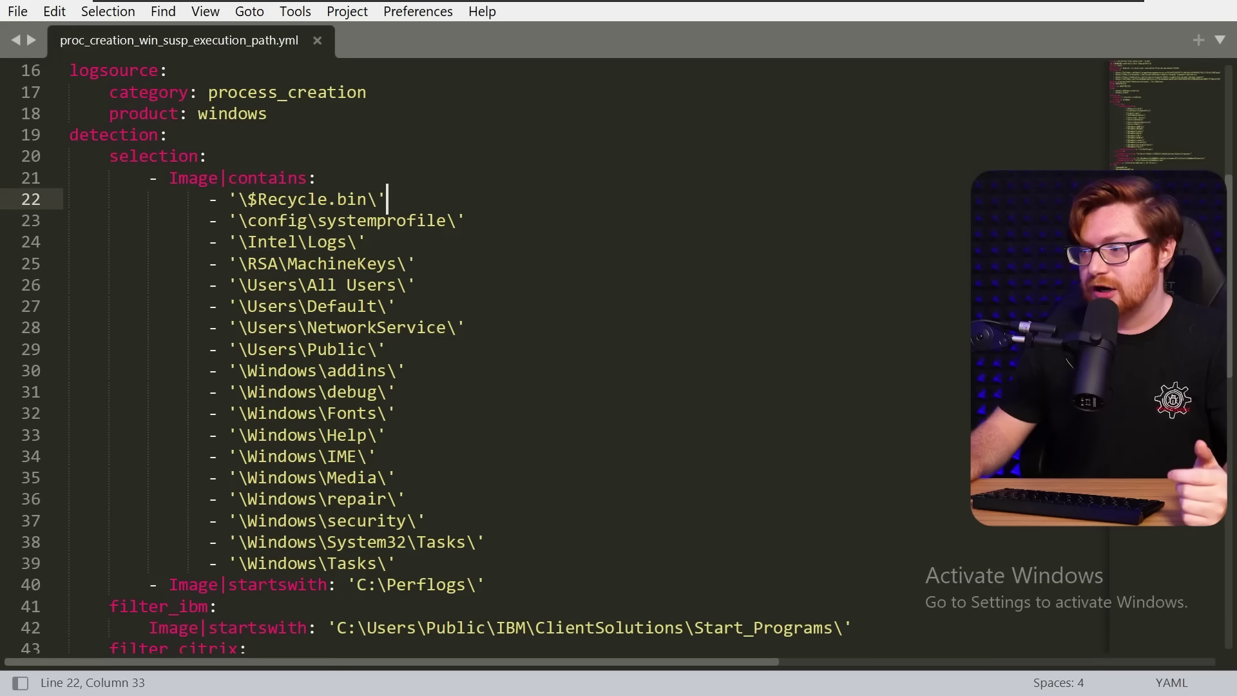
{"action": "left_click_drag", "start_coordinate": [209, 306], "coordinate": [472, 307]}
{"action": "left_click_drag", "start_coordinate": [199, 371], "coordinate": [486, 542]}
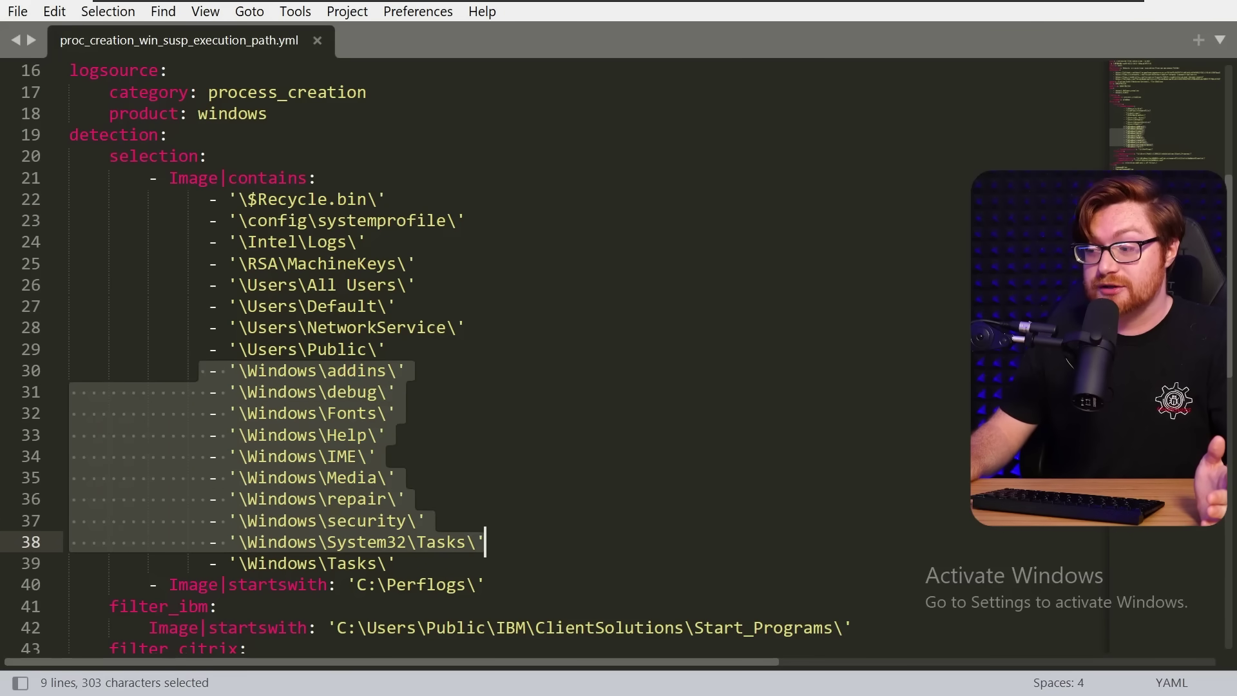
{"action": "left_click", "coordinate": [485, 541]}
{"action": "left_click_drag", "start_coordinate": [228, 563], "coordinate": [397, 564]}
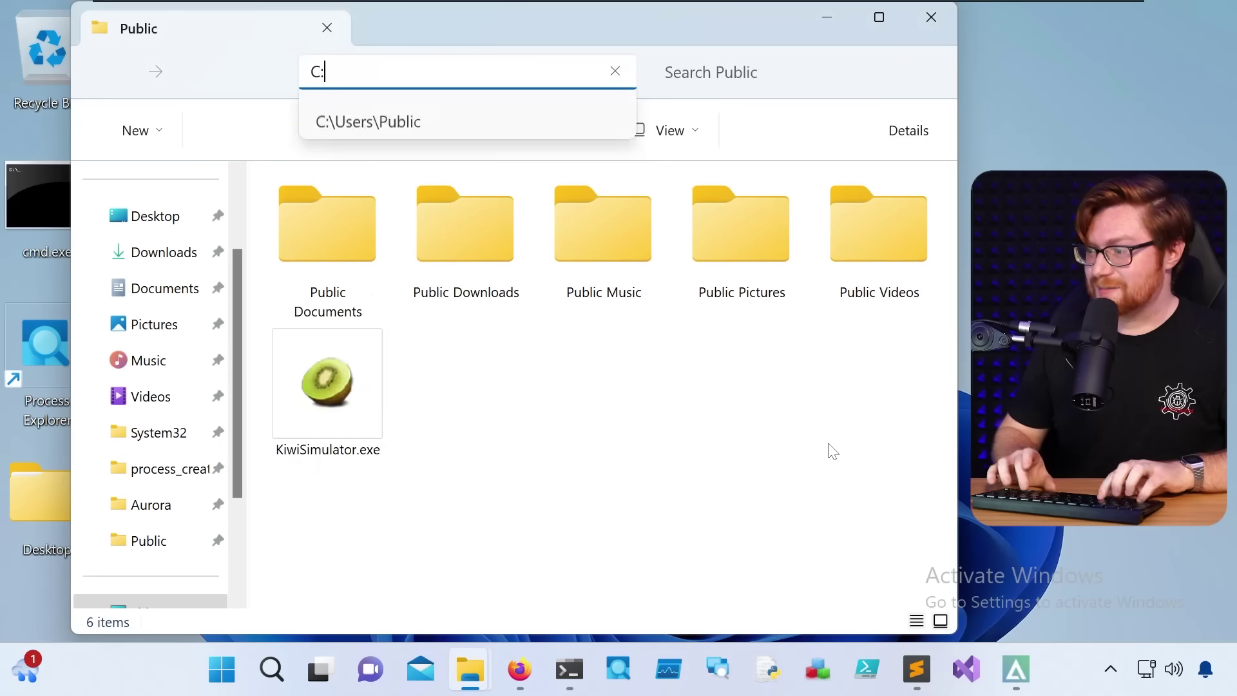
Go to the C:\Windows\Tasks folder in File Explorer
{"action": "type", "text": ":\\Windo"}
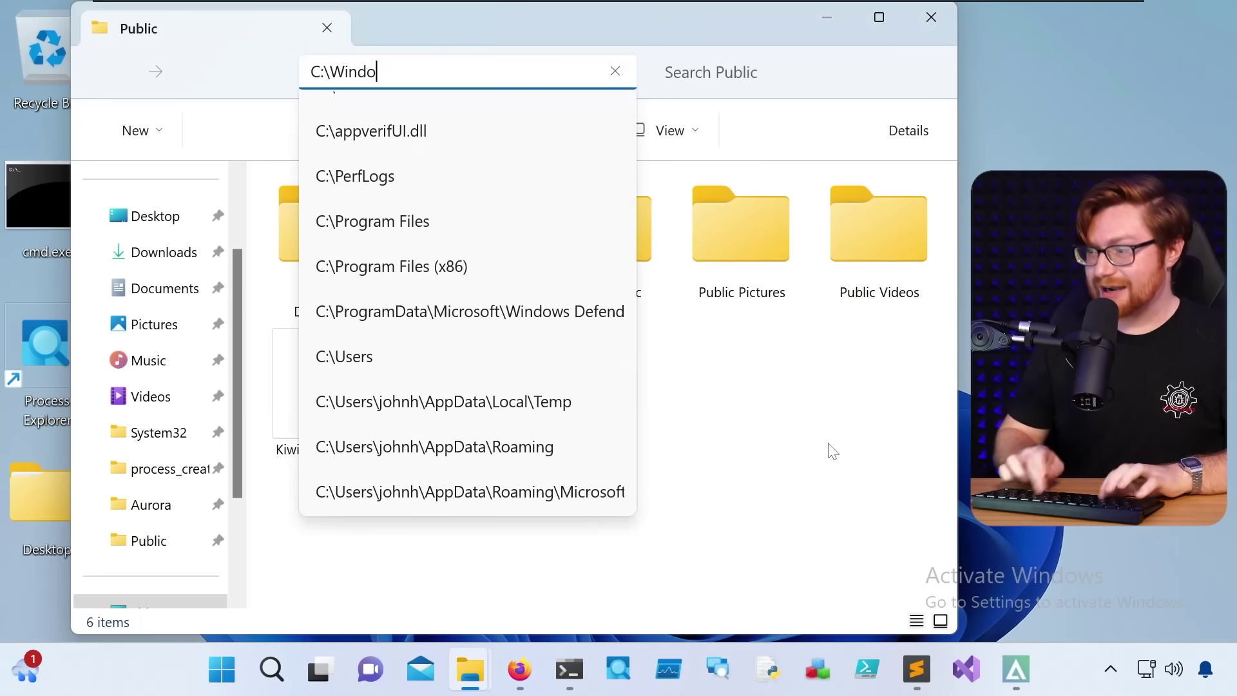
{"action": "type", "text": "ws\\Tasks"}
{"action": "key", "text": "Return"}
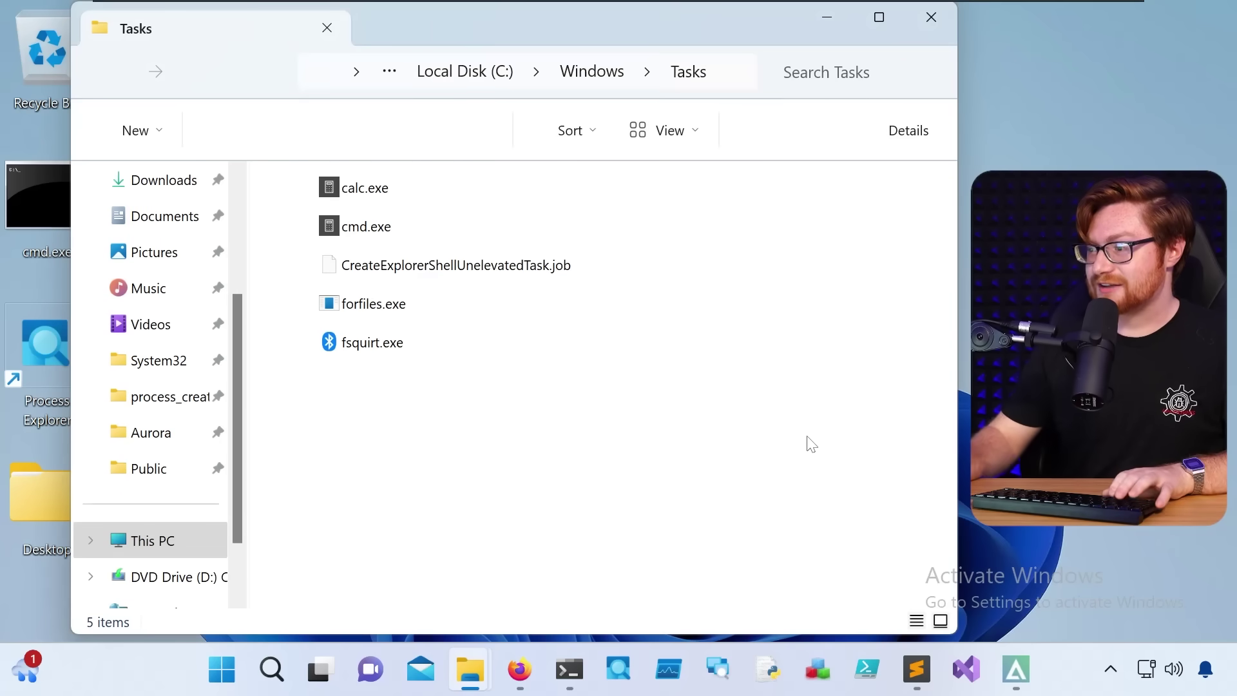
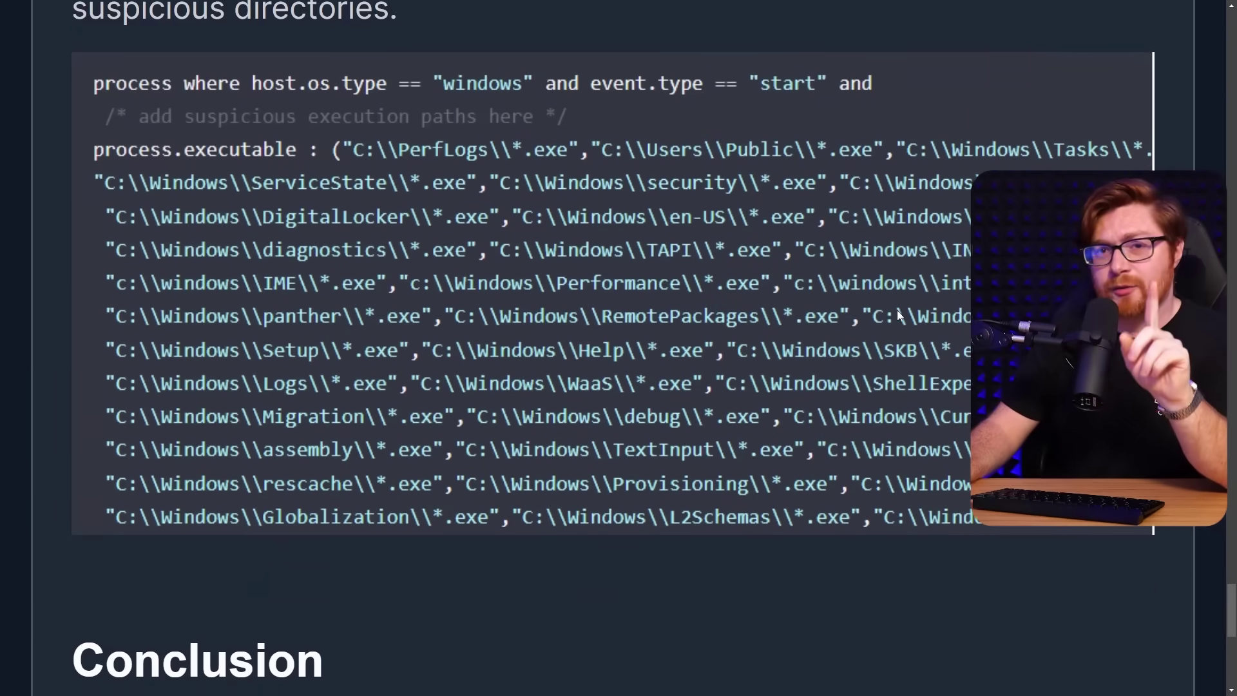
Read the article's Conclusion section, highlighting "CTFs" and "poor opsec" in the paragraph about dropping binaries into writable directories
{"action": "scroll", "coordinate": [900, 317], "scroll_direction": "down", "scroll_amount": 2}
{"action": "scroll", "coordinate": [897, 311], "scroll_direction": "down", "scroll_amount": 1}
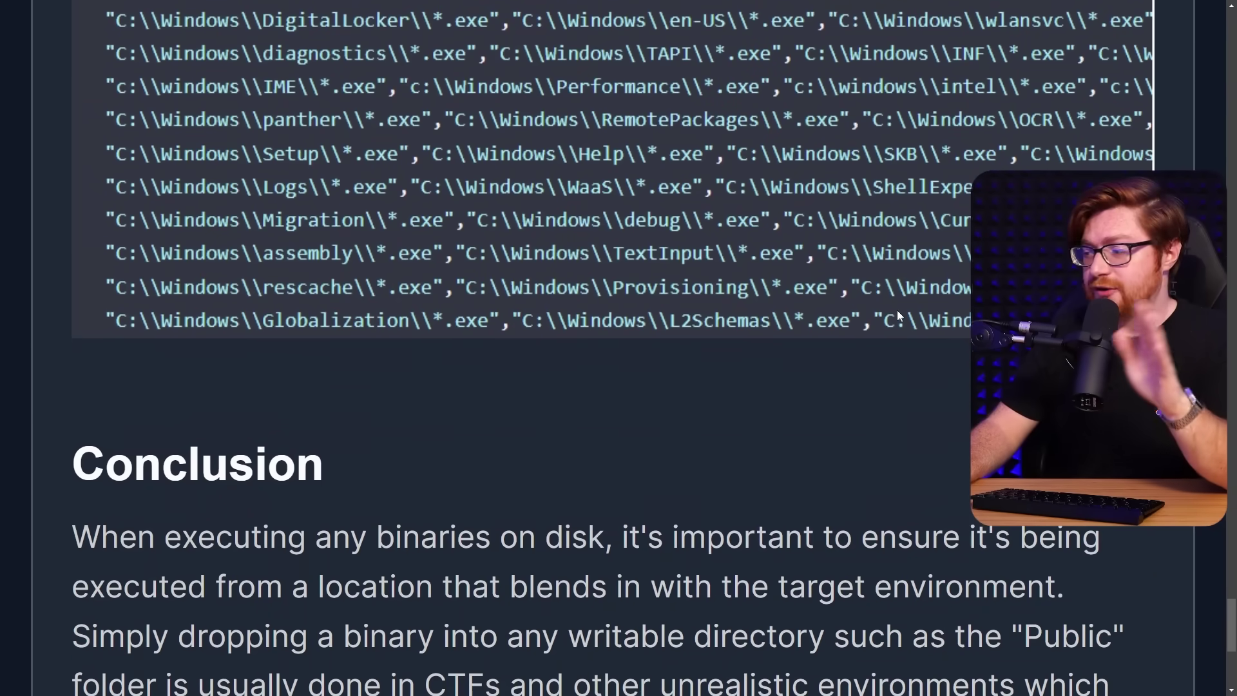
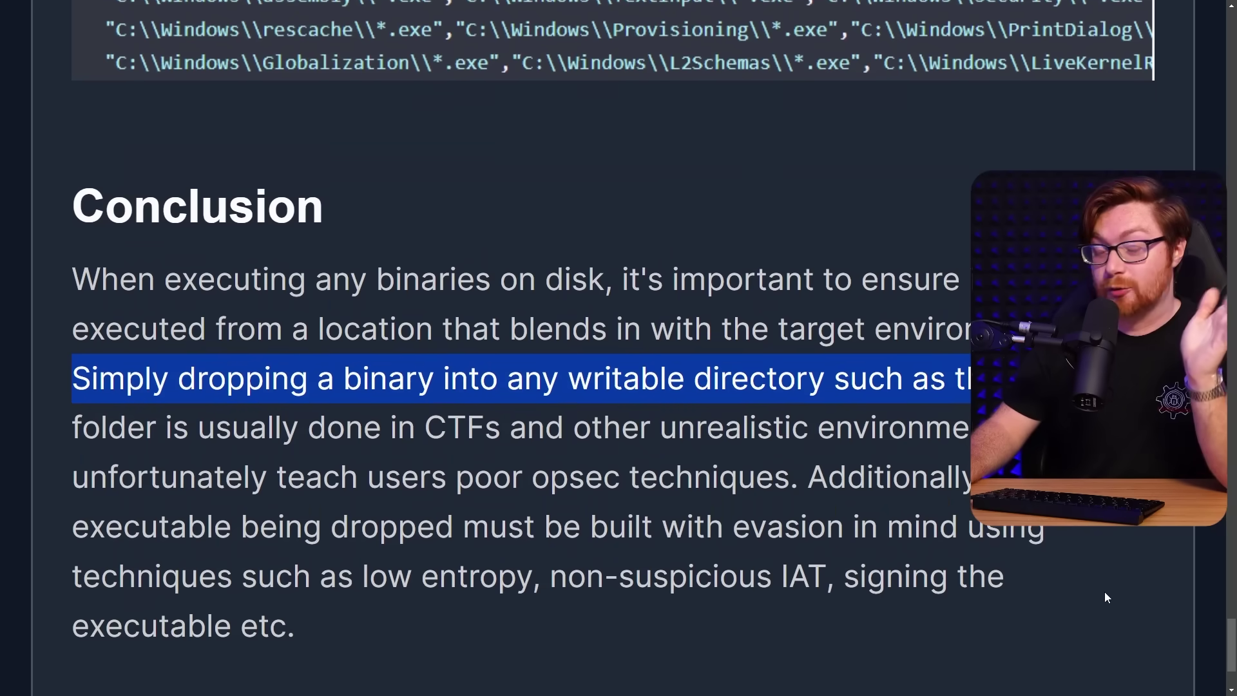
{"action": "left_click_drag", "start_coordinate": [423, 426], "coordinate": [501, 425]}
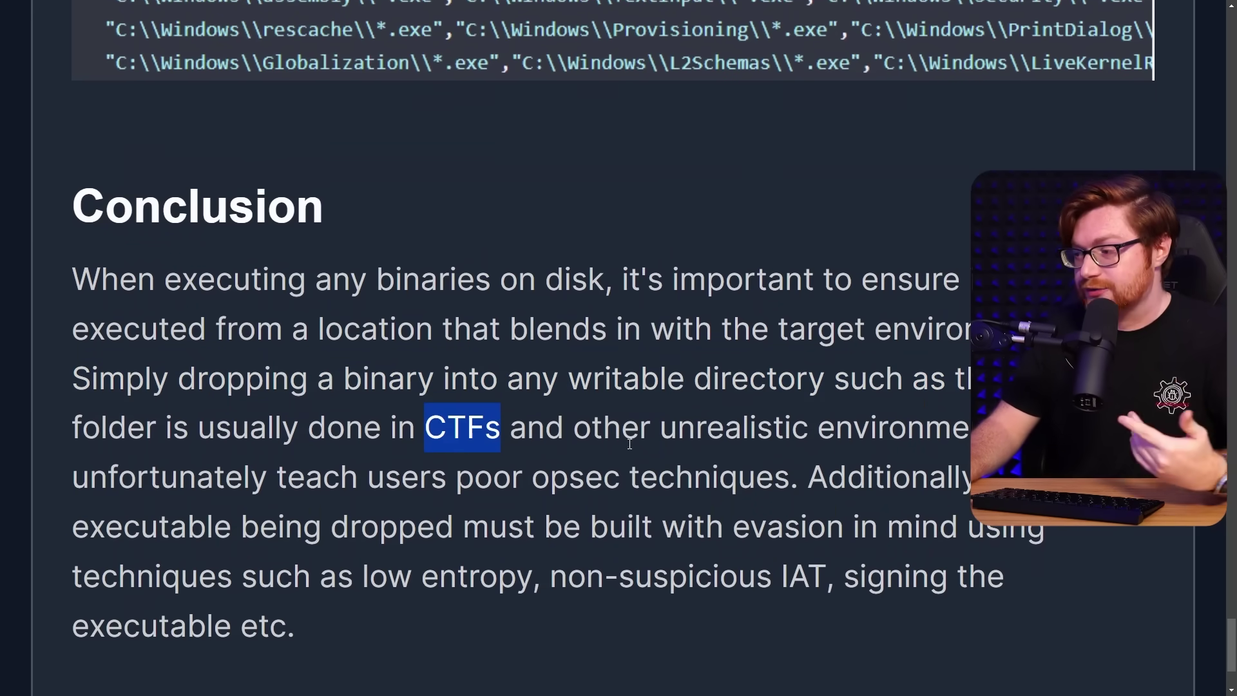
{"action": "left_click", "coordinate": [551, 428]}
{"action": "left_click_drag", "start_coordinate": [567, 433], "coordinate": [615, 472]}
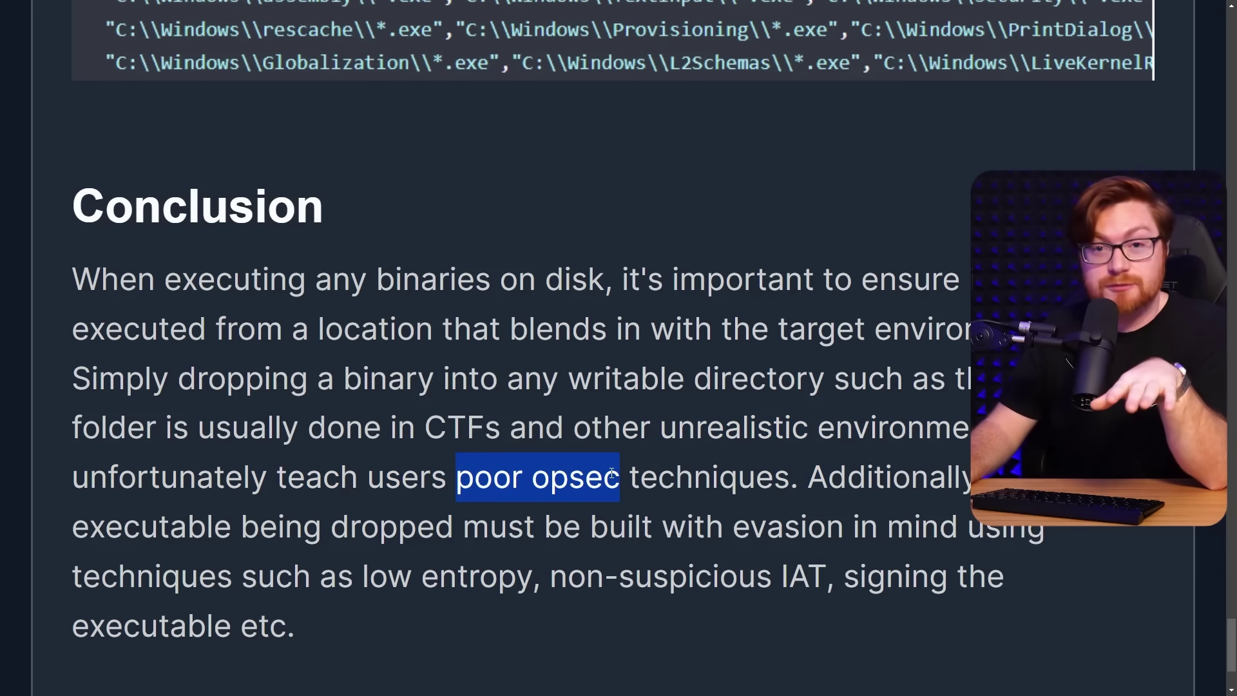
{"action": "left_click", "coordinate": [627, 537]}
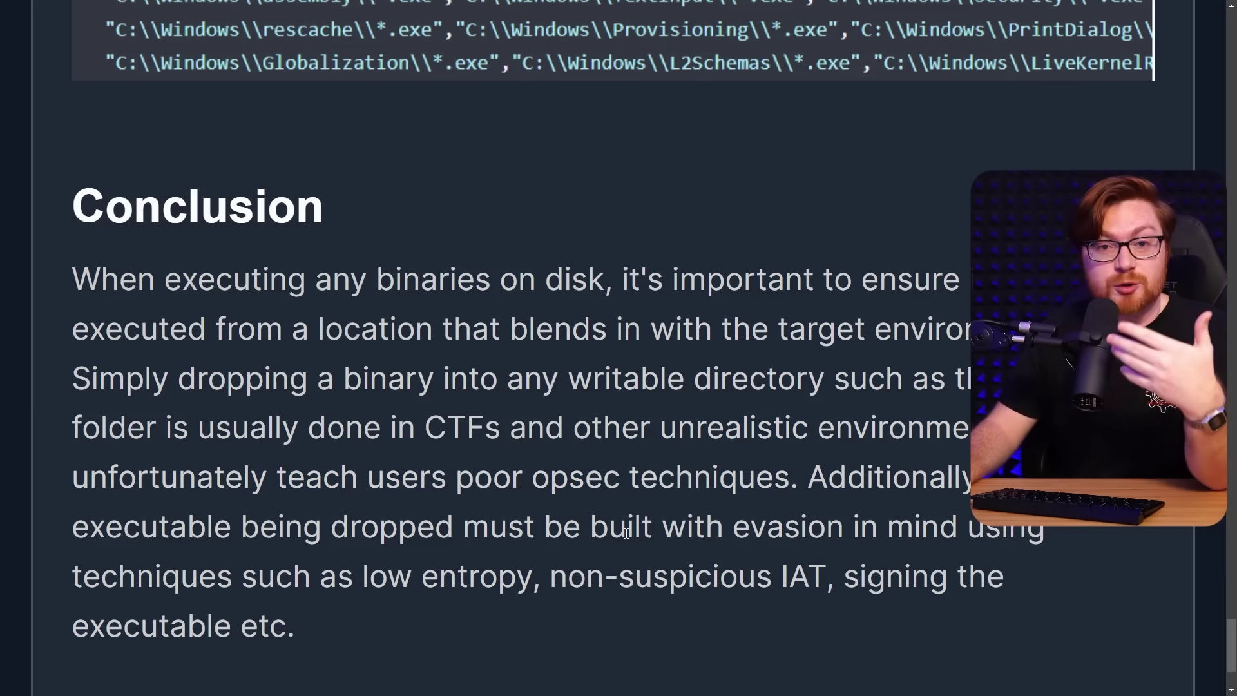
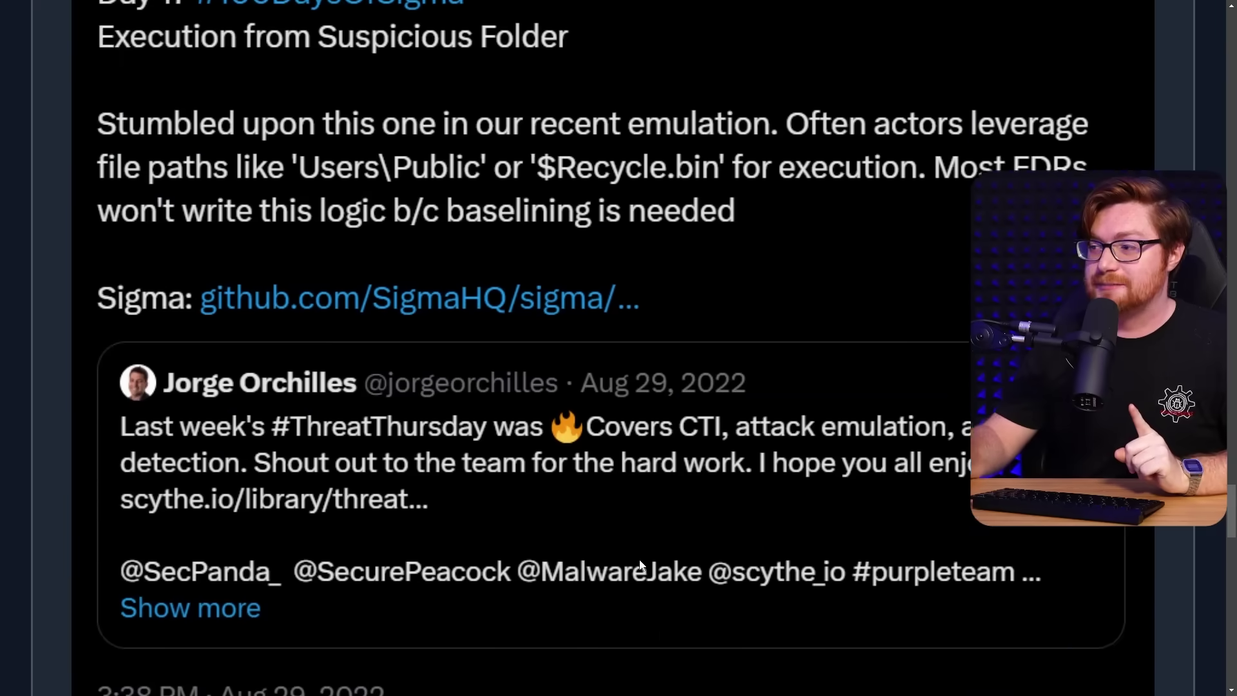
Go back through the article to the Commonly Abused Directories section and highlight its heading
{"action": "scroll", "coordinate": [639, 565], "scroll_direction": "up", "scroll_amount": 4}
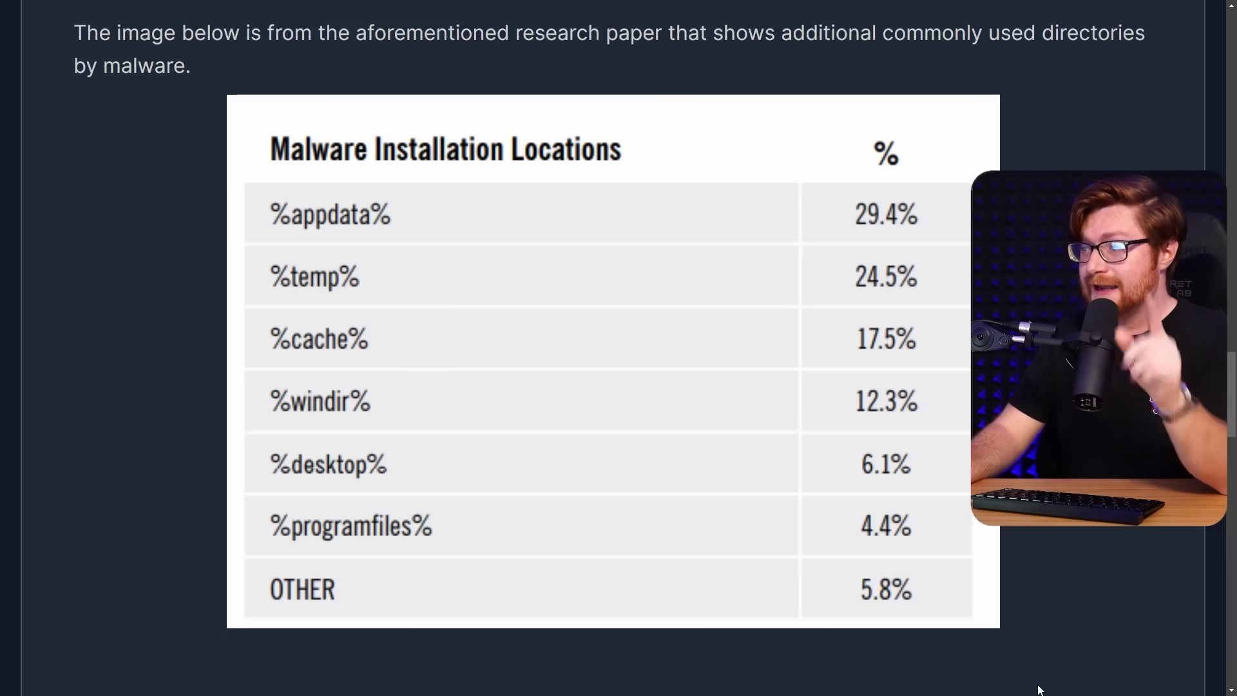
{"action": "scroll", "coordinate": [1038, 688], "scroll_direction": "up", "scroll_amount": 8}
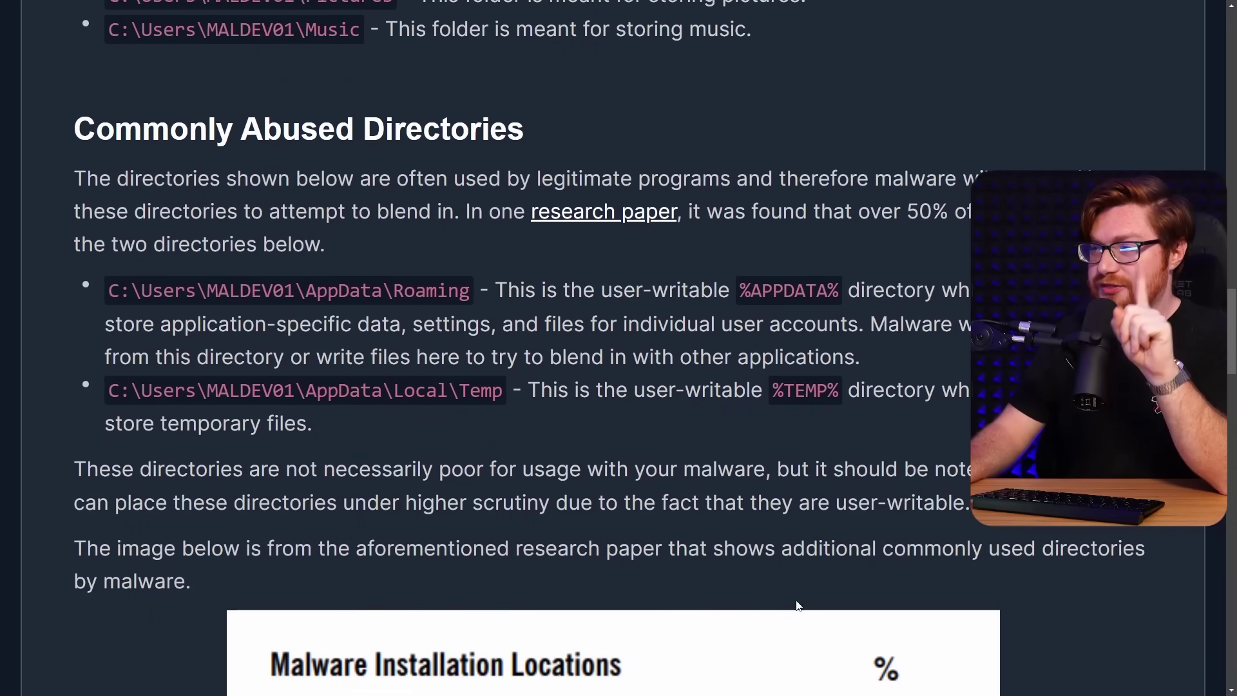
{"action": "left_click_drag", "start_coordinate": [22, 141], "coordinate": [527, 113]}
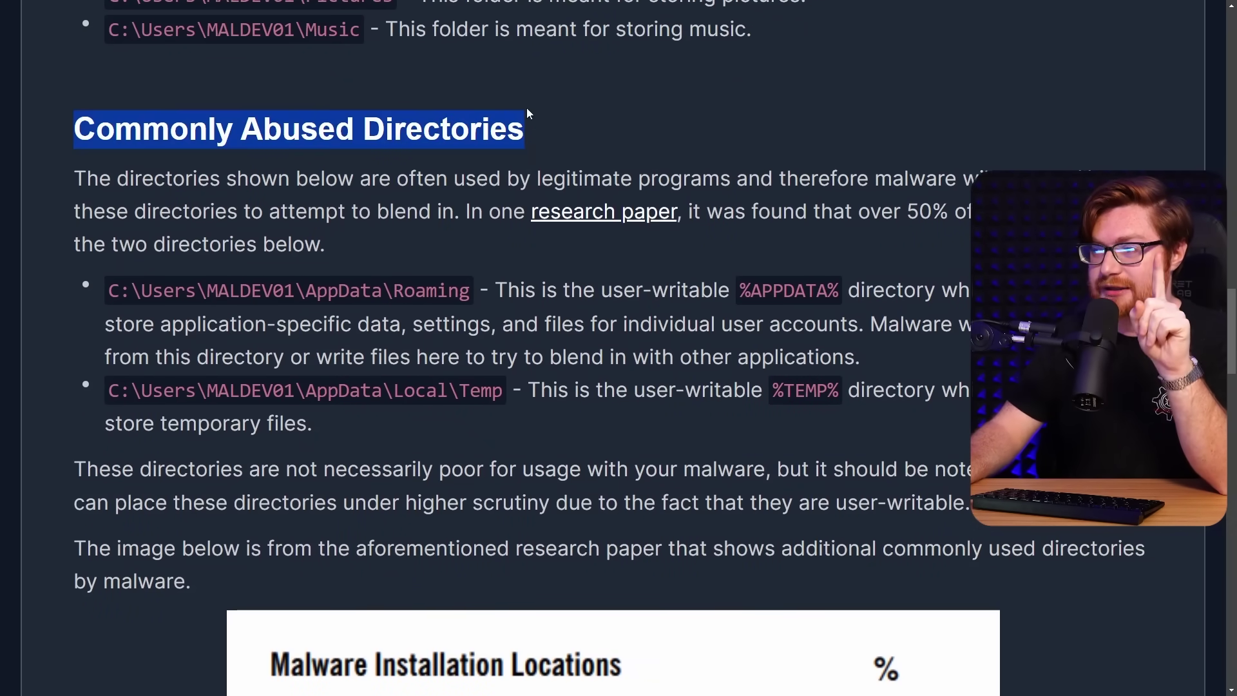
{"action": "left_click", "coordinate": [582, 120]}
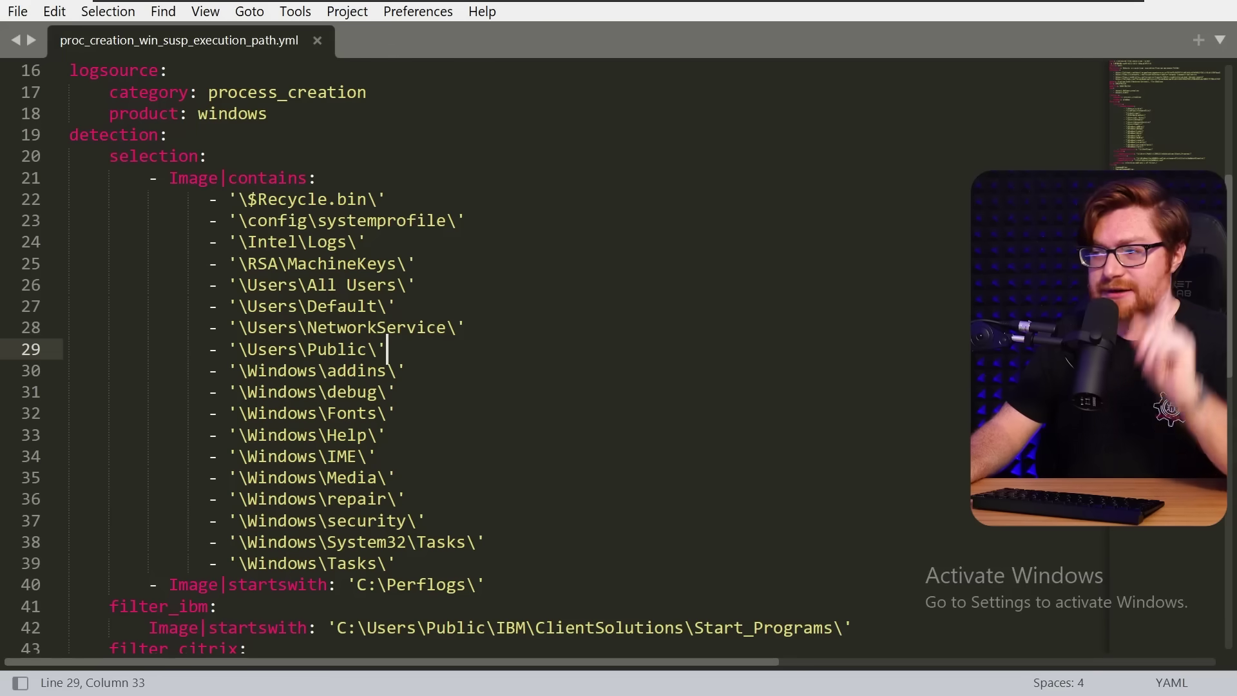
In Sublime Text, highlight the rule's directory entries from \$Recycle.bin\ to \Windows\Tasks\ and minimize the editor
{"action": "left_click_drag", "start_coordinate": [188, 199], "coordinate": [395, 563]}
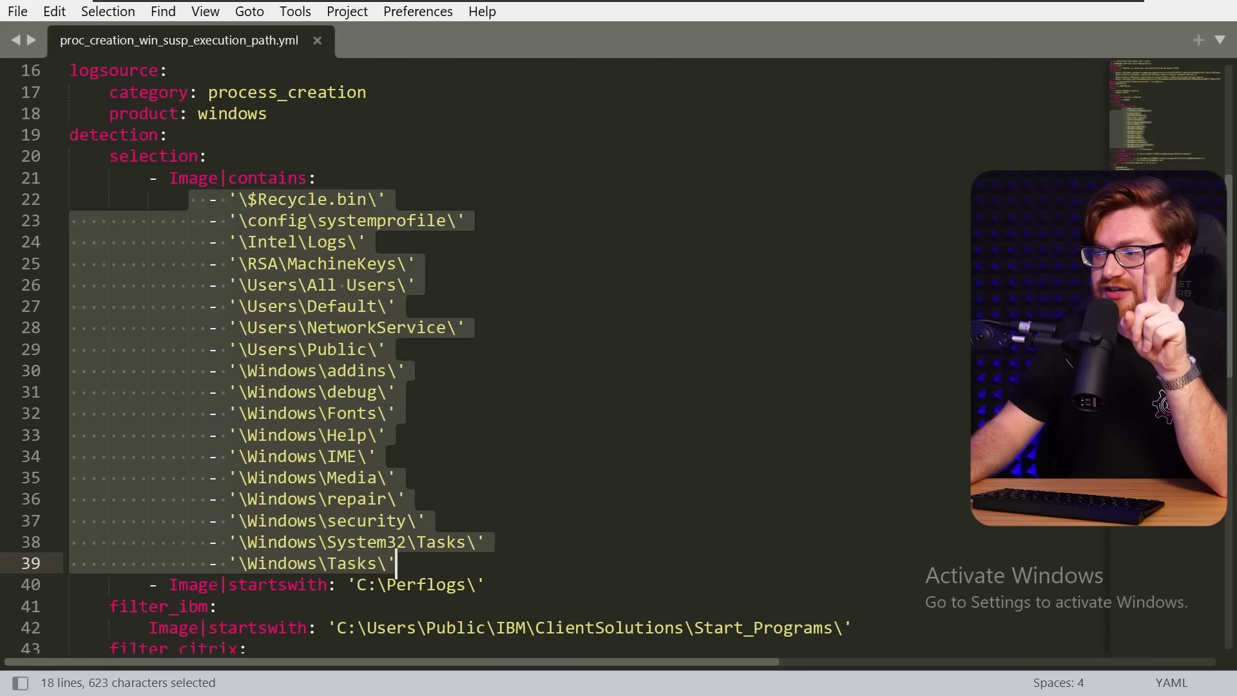
{"action": "left_click", "coordinate": [538, 572]}
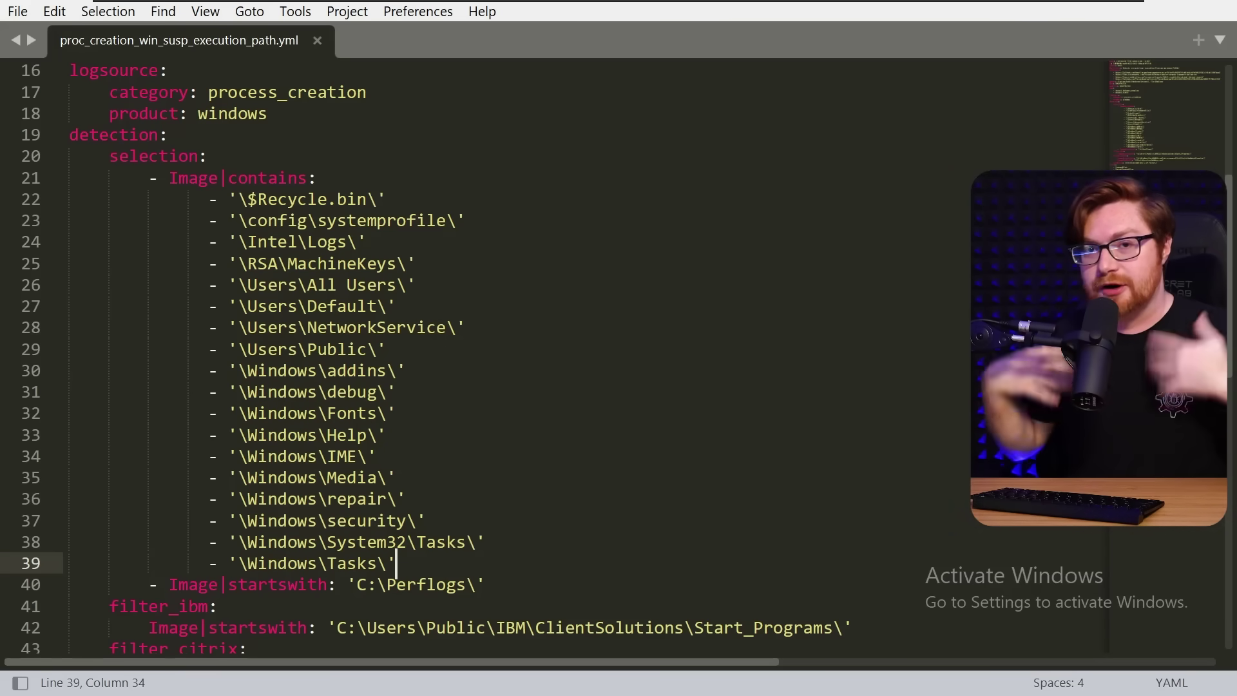
{"action": "key", "text": "alt+space"}
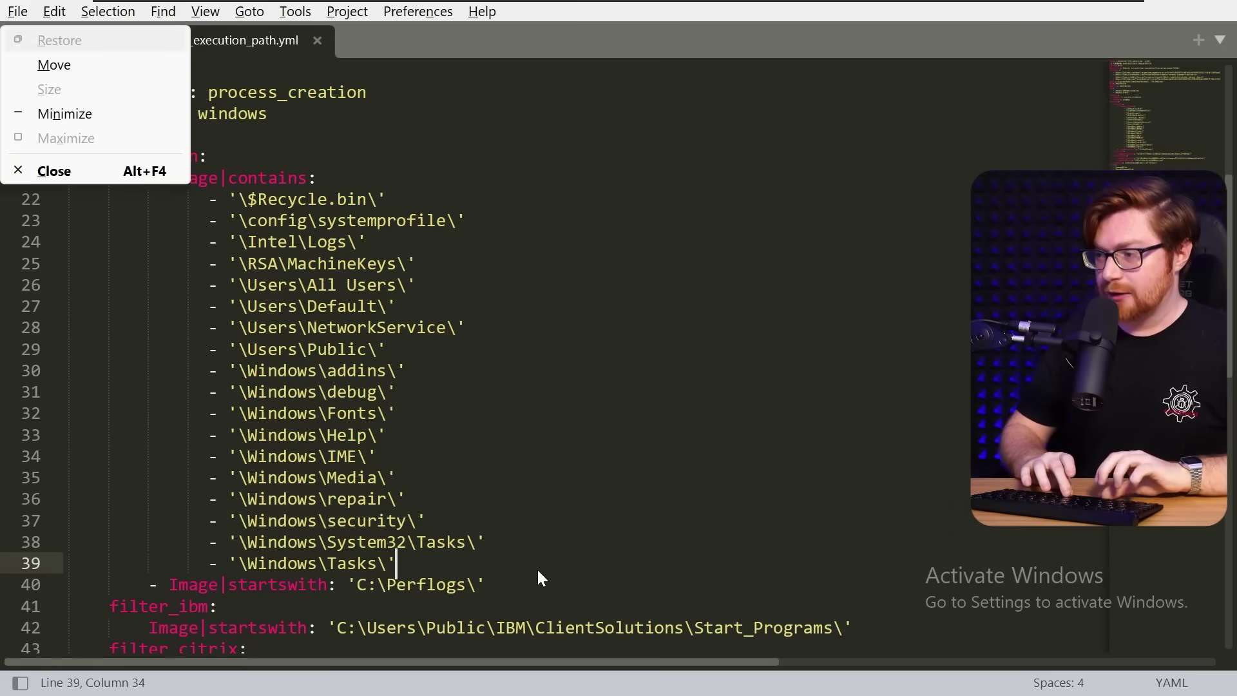
{"action": "key", "text": "n"}
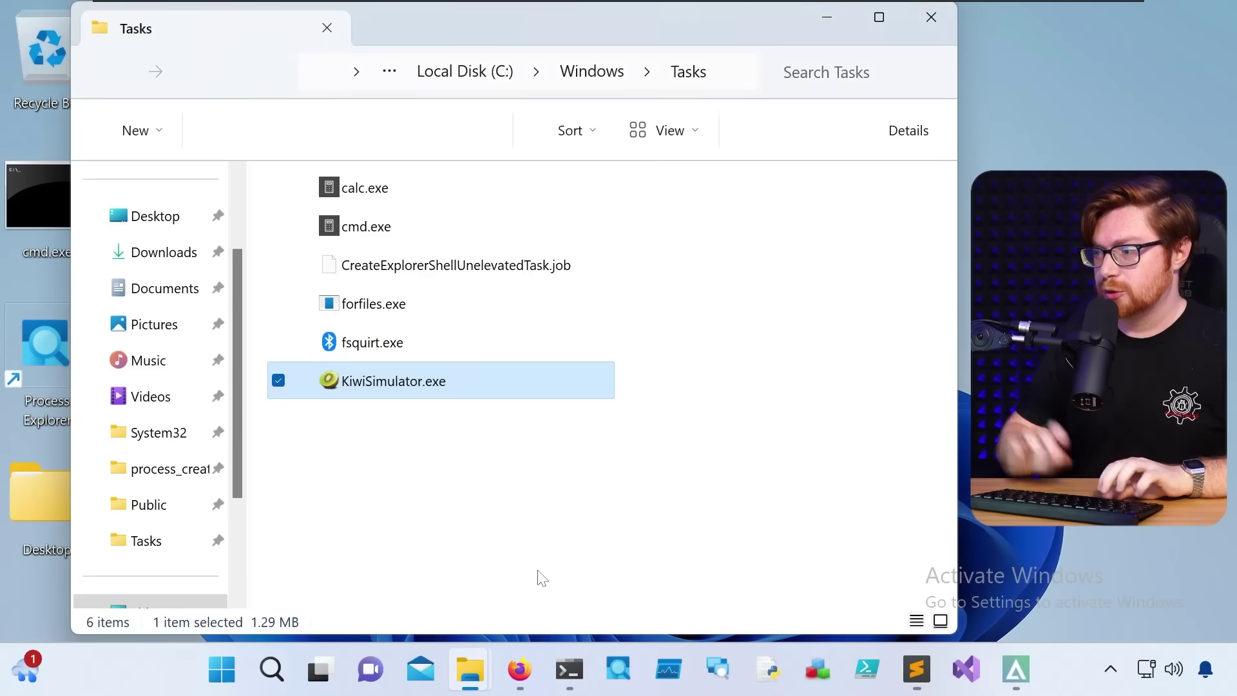
Copy KiwiSimulator.exe from the Tasks folder and open the %TEMP% folder
{"action": "right_click", "coordinate": [389, 389]}
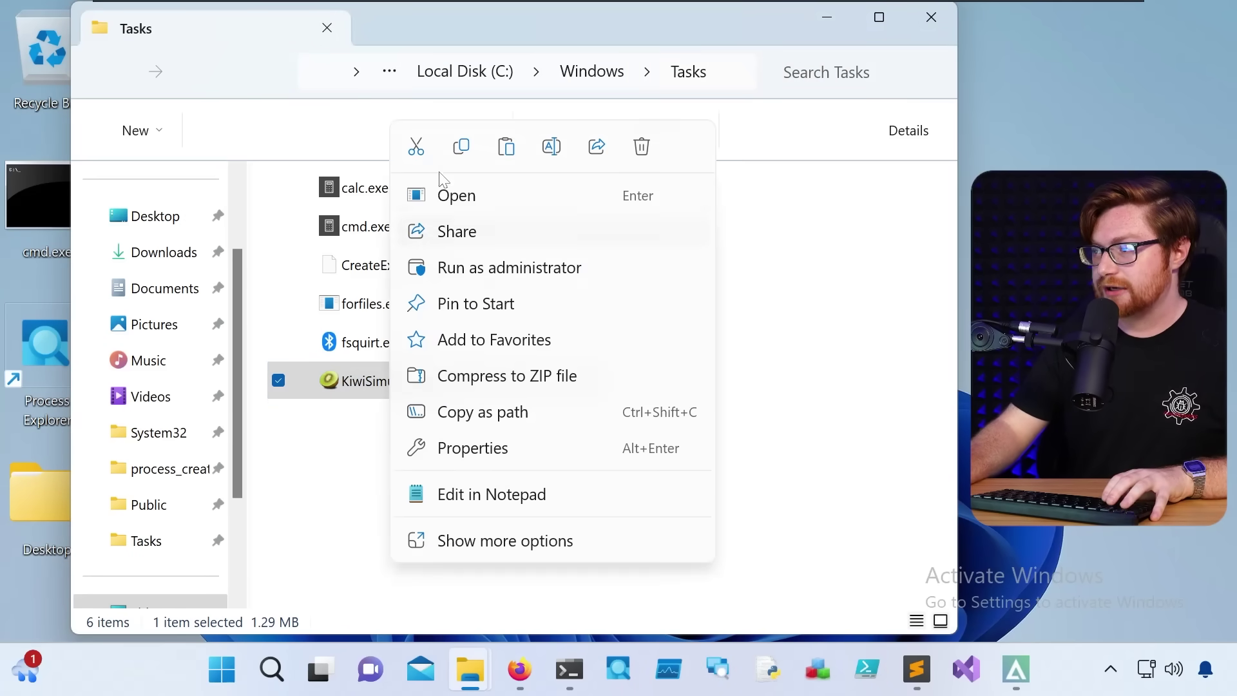
{"action": "left_click", "coordinate": [468, 148]}
{"action": "key", "text": "alt+d"}
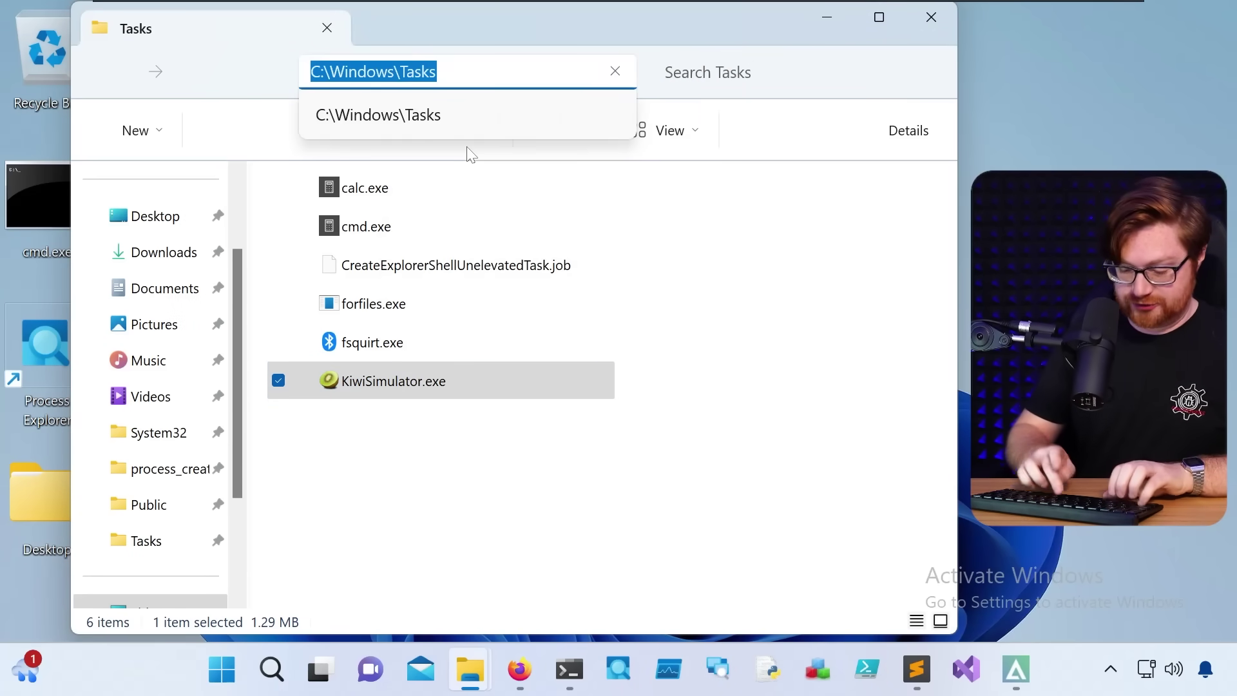
{"action": "type", "text": "%TEMP%"}
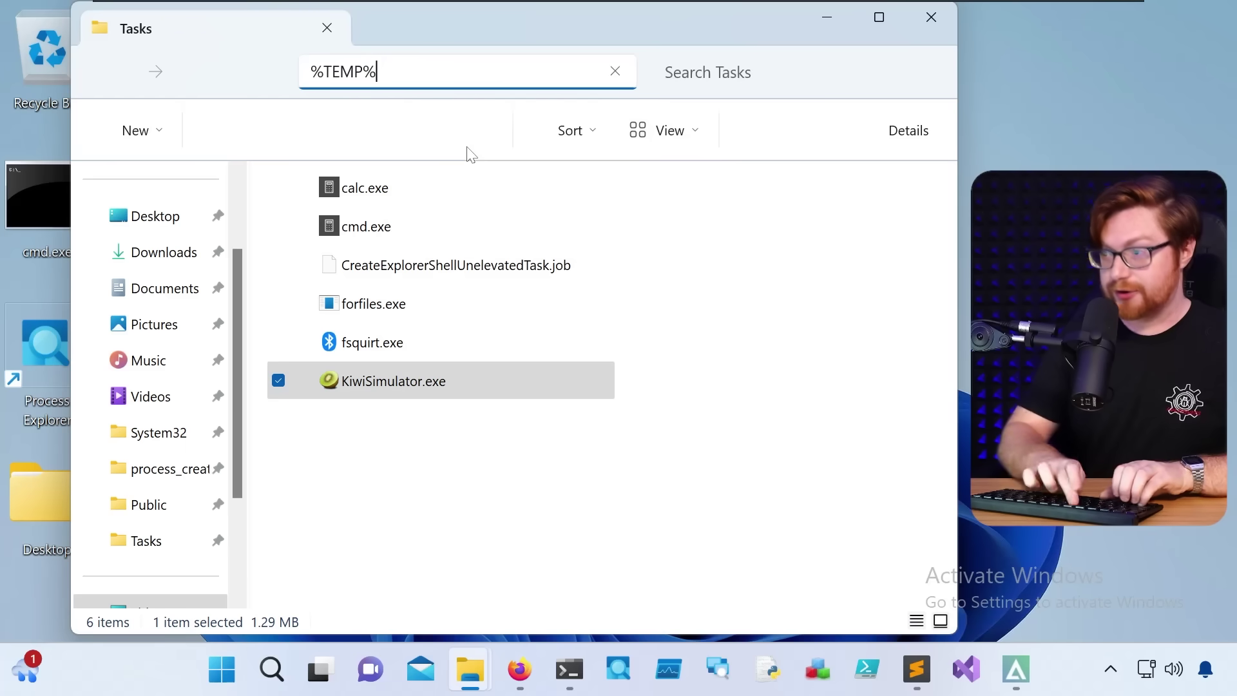
{"action": "key", "text": "Return"}
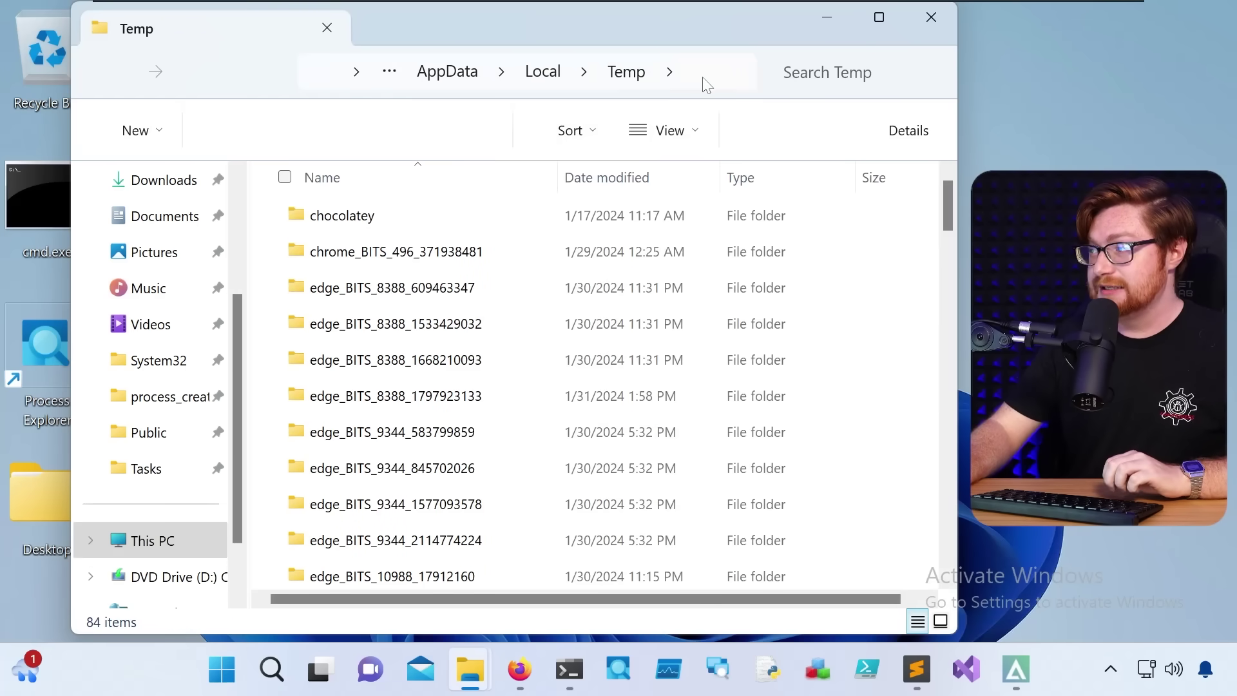
Show the full path of the Temp folder, switch to the user's AppData\Roaming folder and paste KiwiSimulator.exe there
{"action": "left_click", "coordinate": [700, 77]}
{"action": "left_click", "coordinate": [413, 71]}
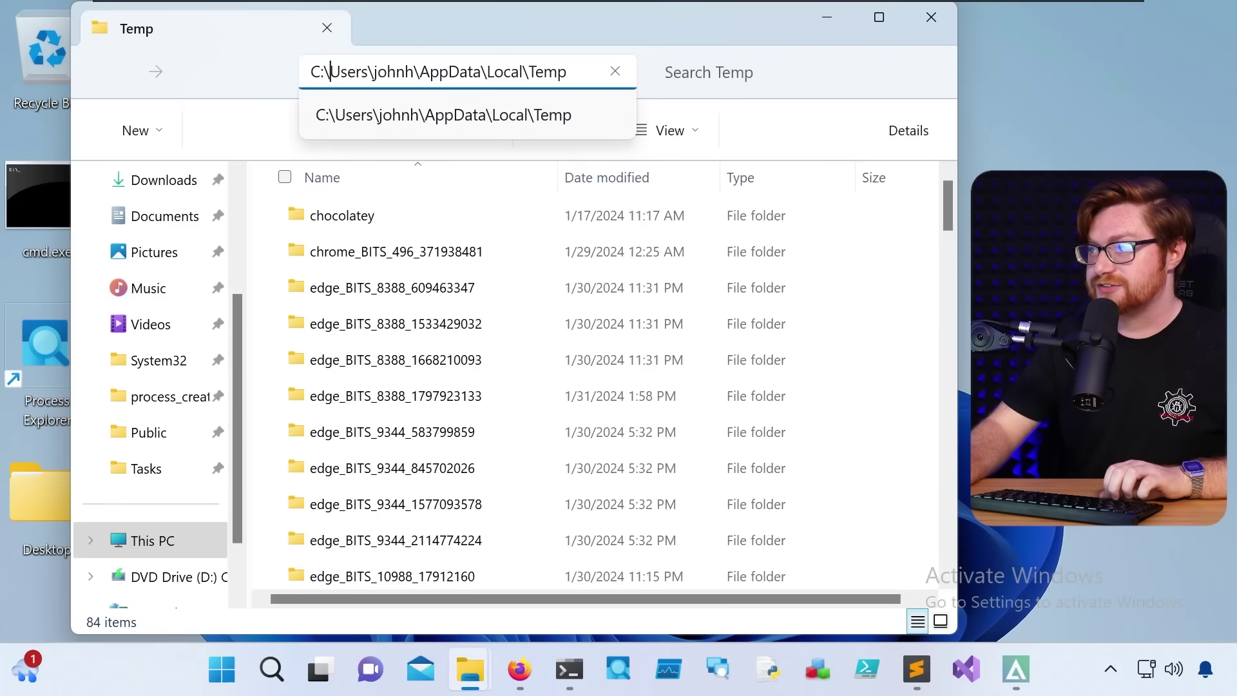
{"action": "left_click_drag", "start_coordinate": [330, 72], "coordinate": [535, 72]}
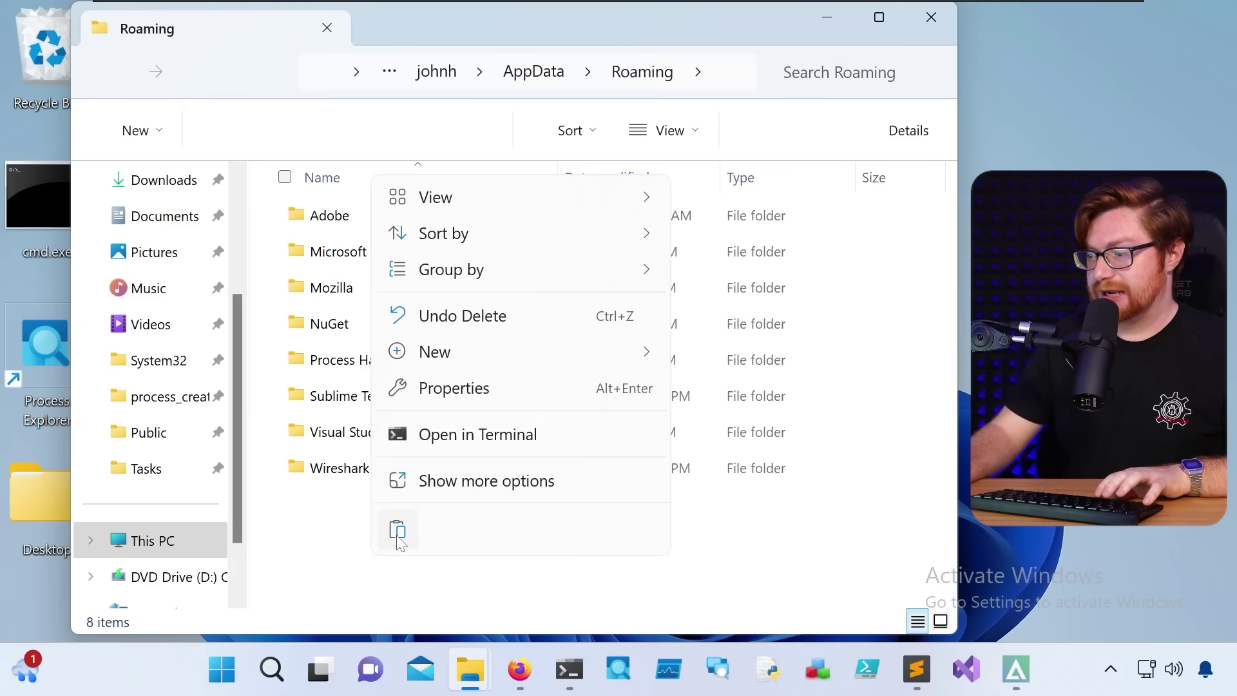
{"action": "left_click", "coordinate": [395, 534]}
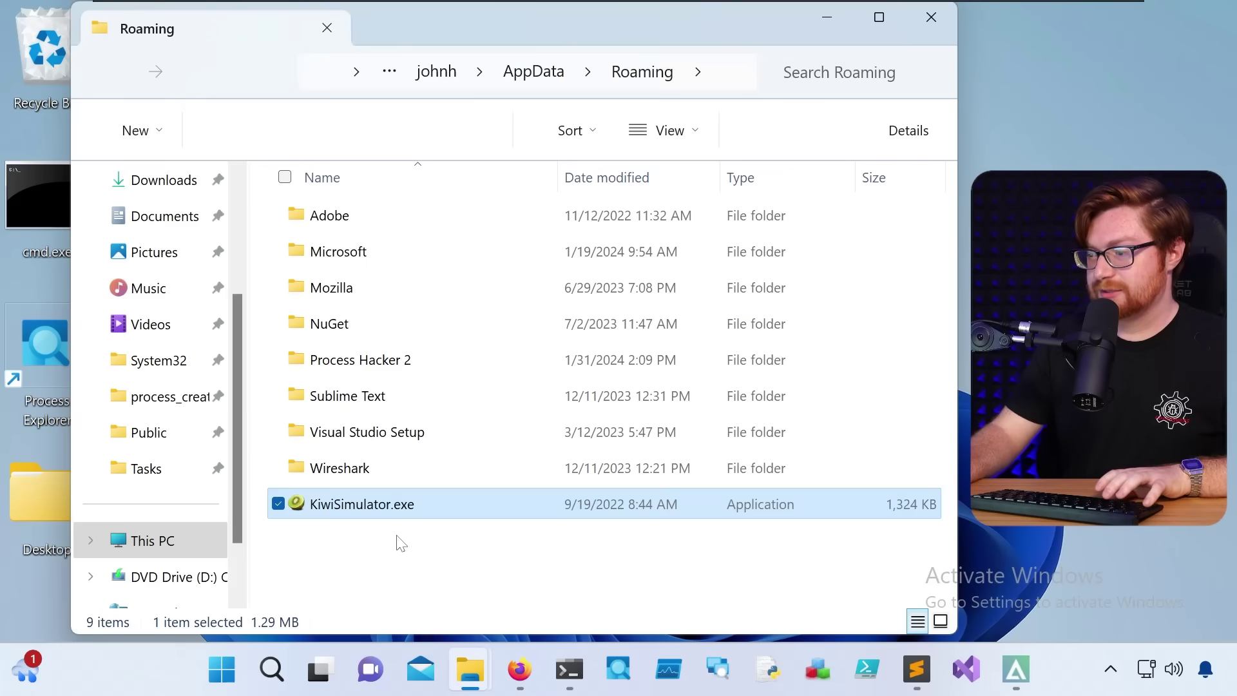
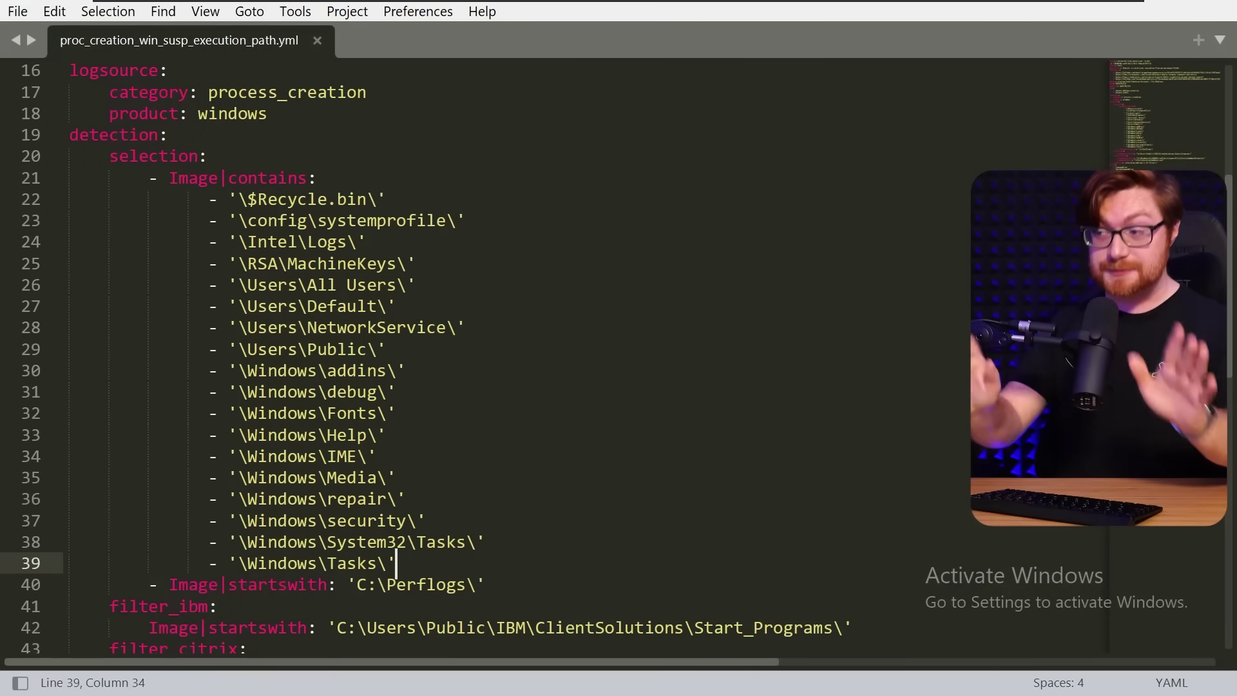
Add the entry '\Users\*\AppData\Roaming' below '\Users\Public\' in the Image|contains list, using a wildcard for the user name
{"action": "left_click", "coordinate": [387, 348]}
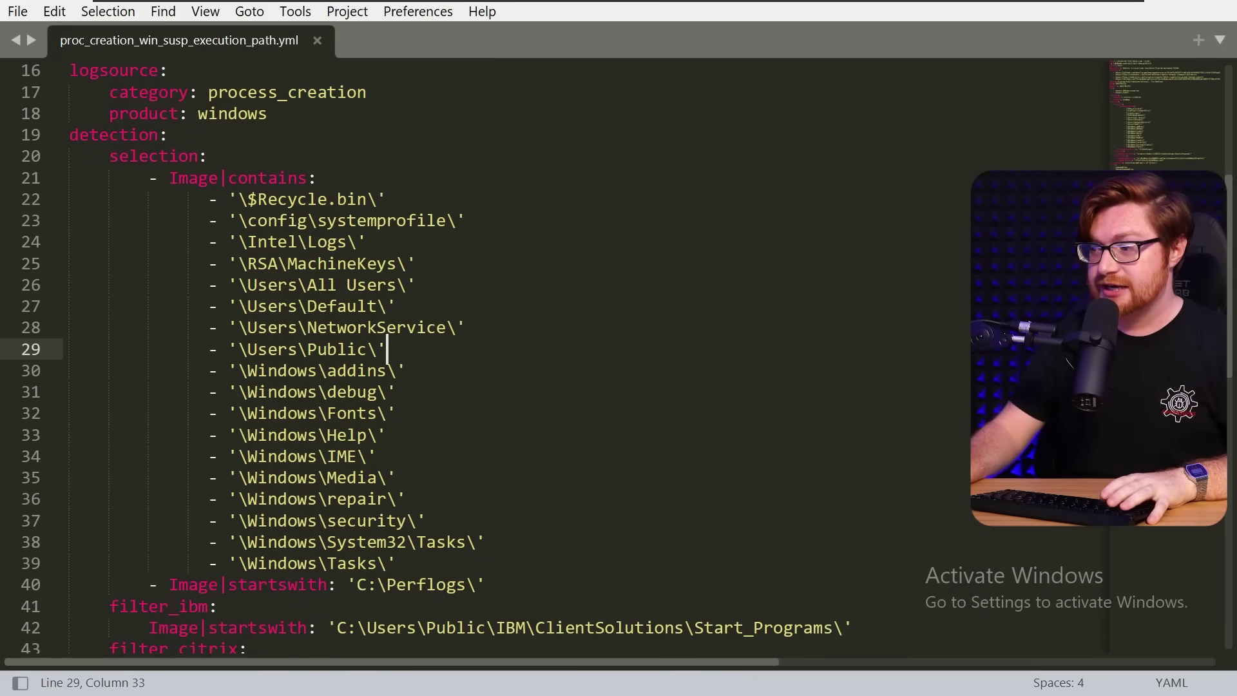
{"action": "key", "text": "Return"}
{"action": "type", "text": "C:\\Users\\johnh\\AppData\\Roaming"}
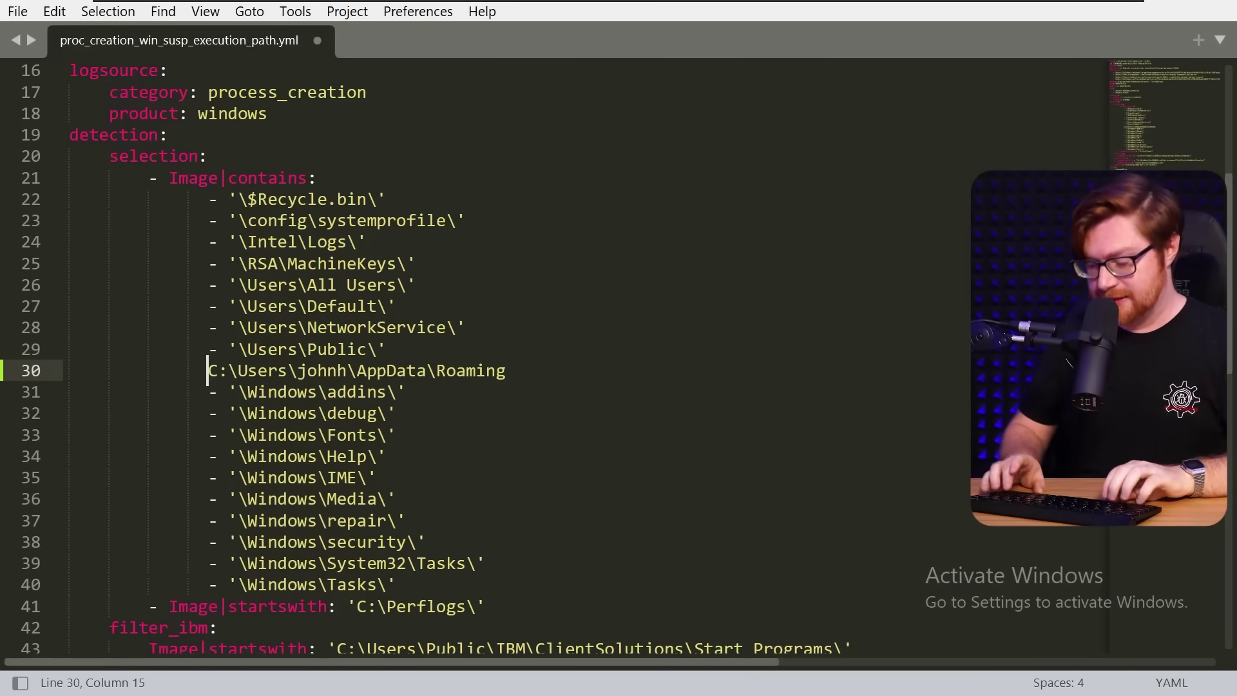
{"action": "type", "text": "- '"}
{"action": "key", "text": "shift+Right"}
{"action": "key", "text": "shift+Right"}
{"action": "key", "text": "BackSpace"}
{"action": "key", "text": "ctrl+Right"}
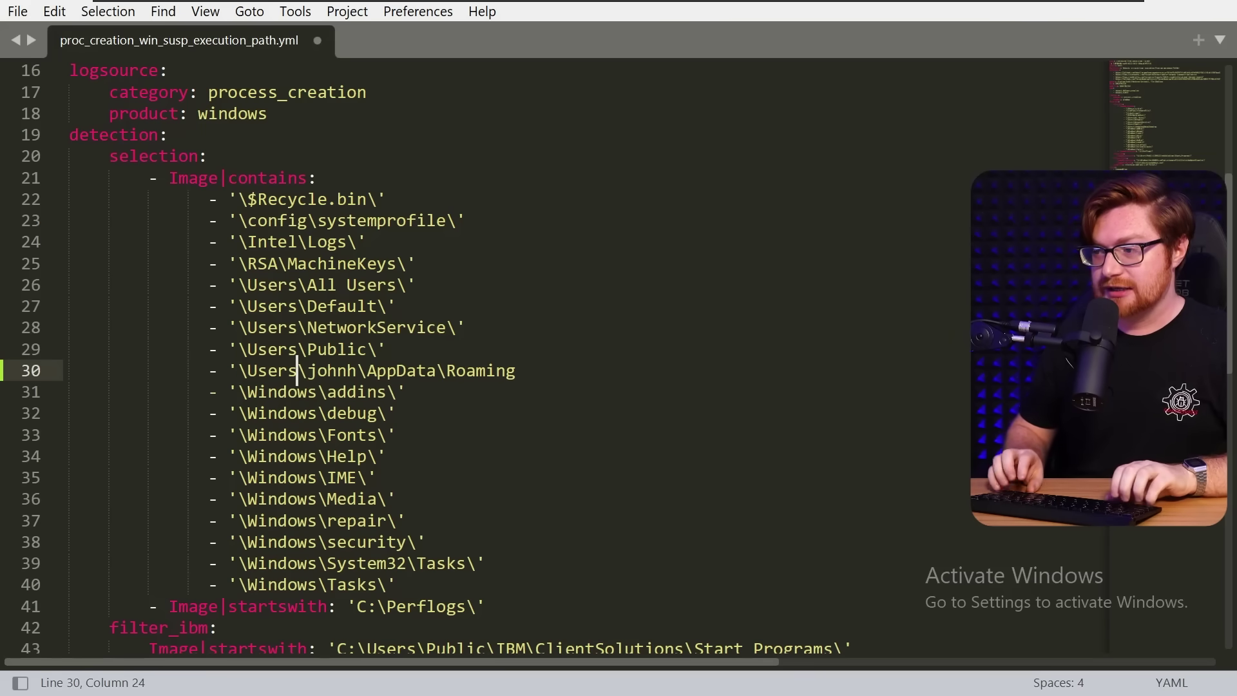
{"action": "key", "text": "ctrl+shift+Right"}
{"action": "type", "text": "*"}
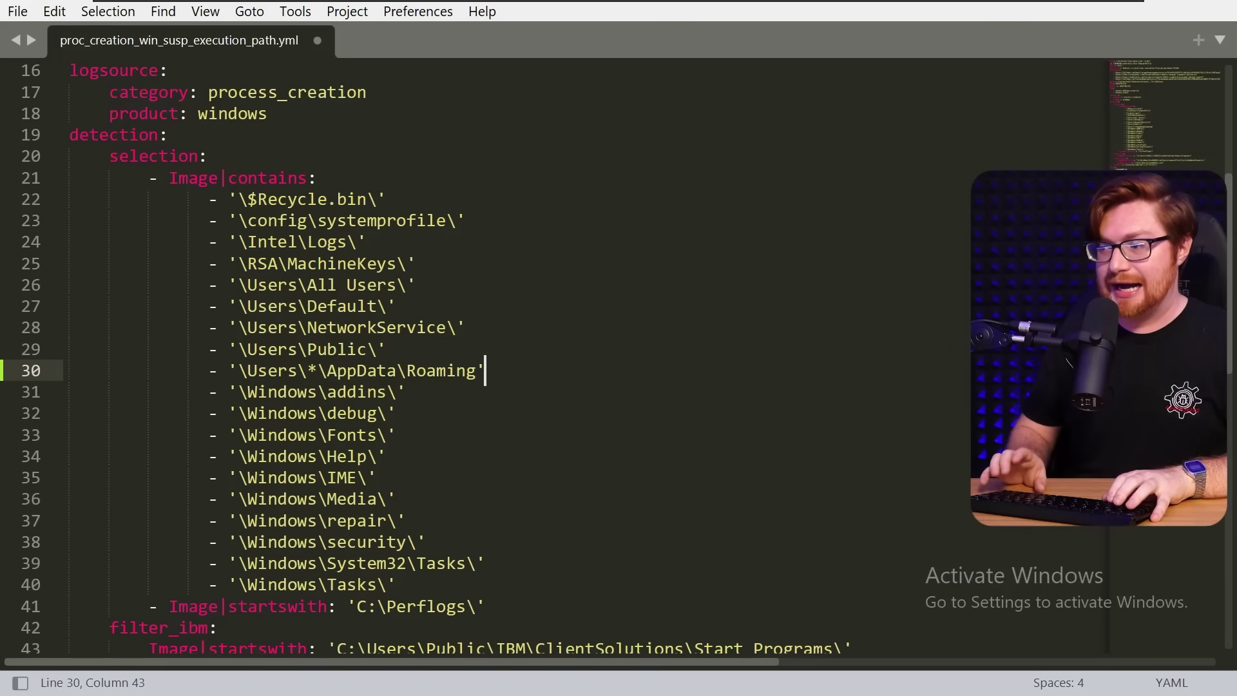
Replace Roaming in the new entry with Local\Temp, taken from the Temp folder's path in File Explorer, and save the rule
{"action": "key", "text": "ctrl+shift+Left"}
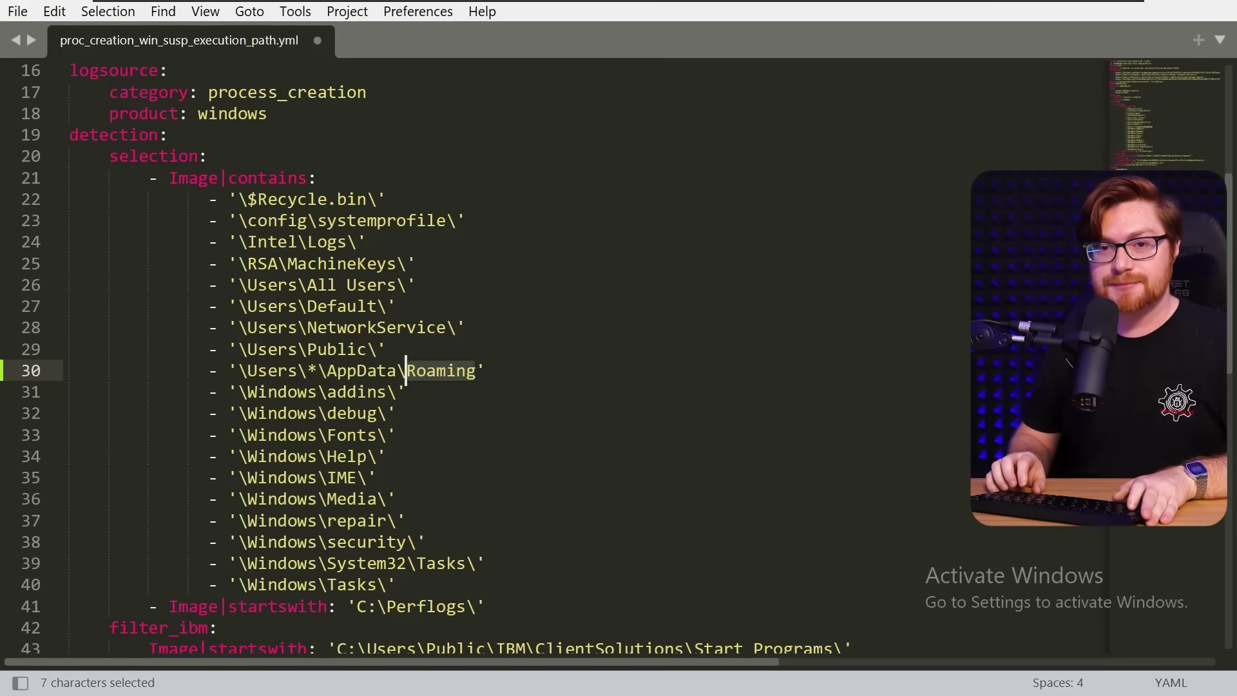
{"action": "key", "text": "alt+Tab"}
{"action": "key", "text": "End"}
{"action": "key", "text": "ctrl+shift+Left"}
{"action": "key", "text": "ctrl+shift+Left"}
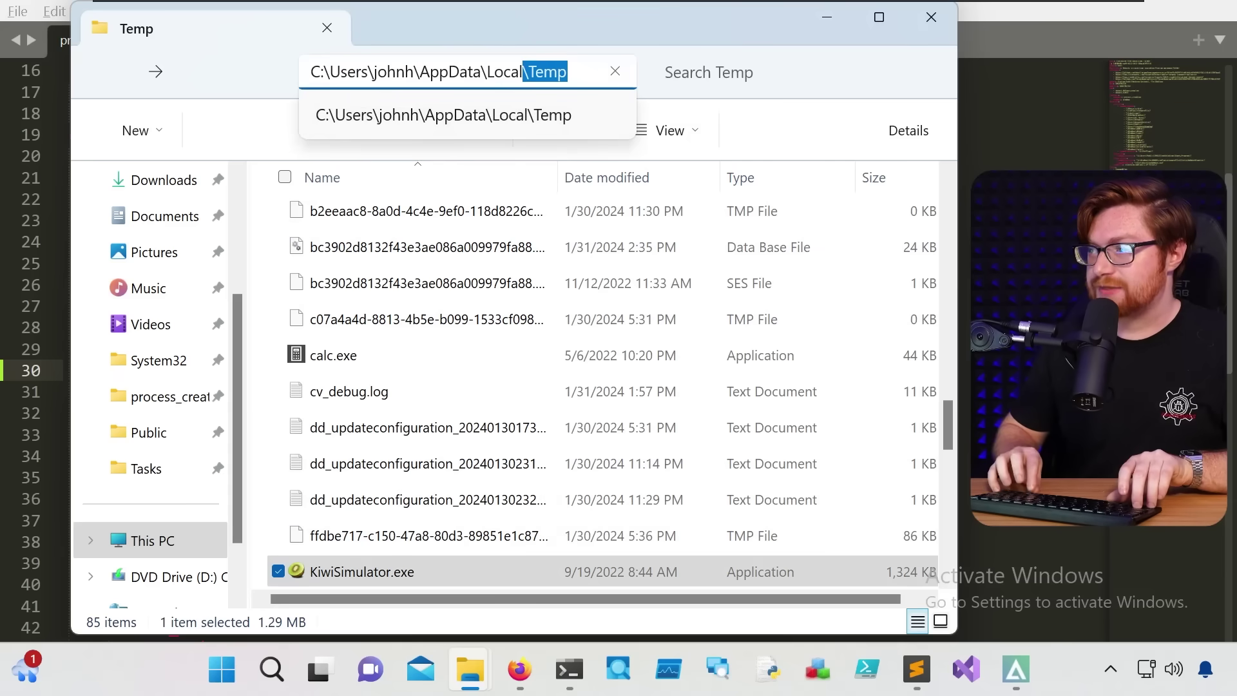
{"action": "key", "text": "ctrl+shift+Left"}
{"action": "key", "text": "alt+Tab"}
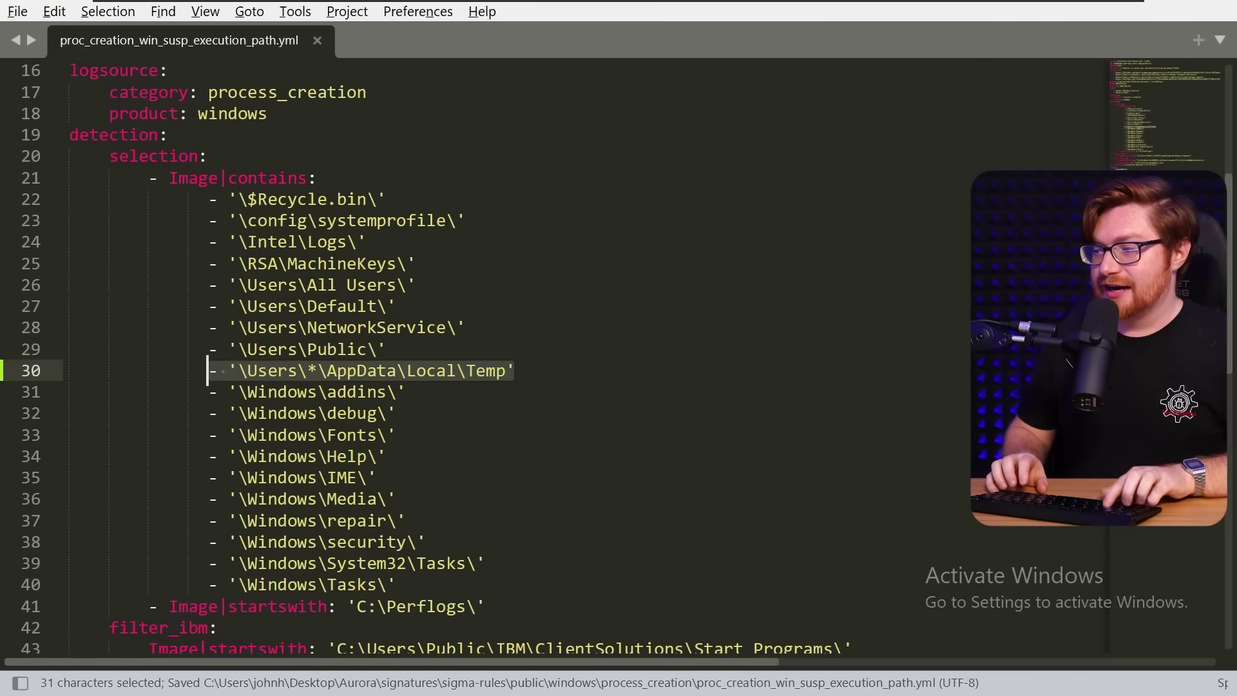
{"action": "key", "text": "End"}
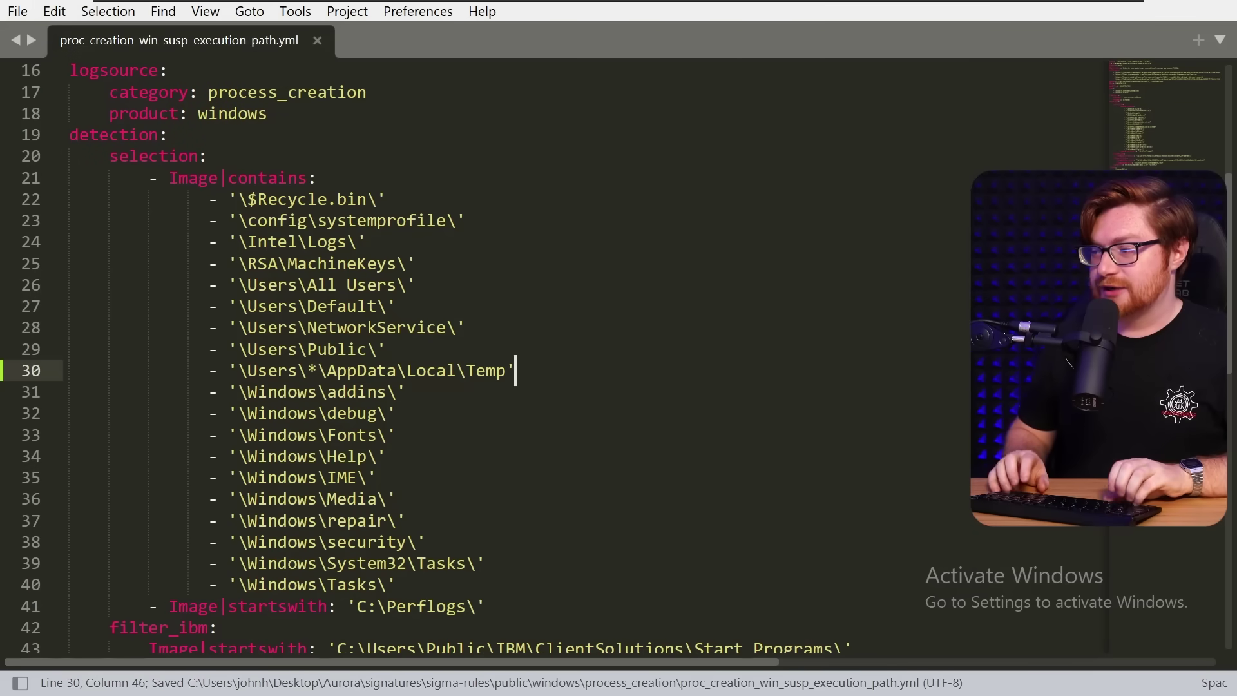
Highlight the \*\ wildcard in the new entry and the Image|contains key, and save the rule file again
{"action": "scroll", "coordinate": [416, 358], "scroll_direction": "up", "scroll_amount": 1}
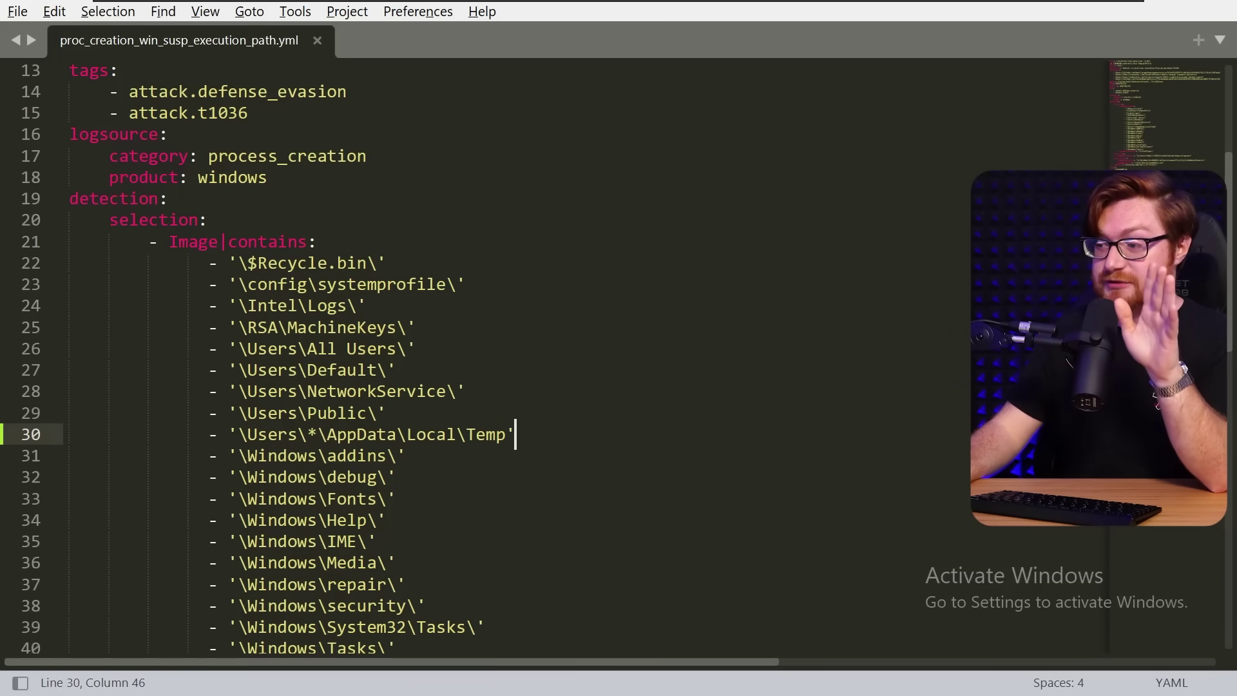
{"action": "left_click_drag", "start_coordinate": [297, 434], "coordinate": [326, 434]}
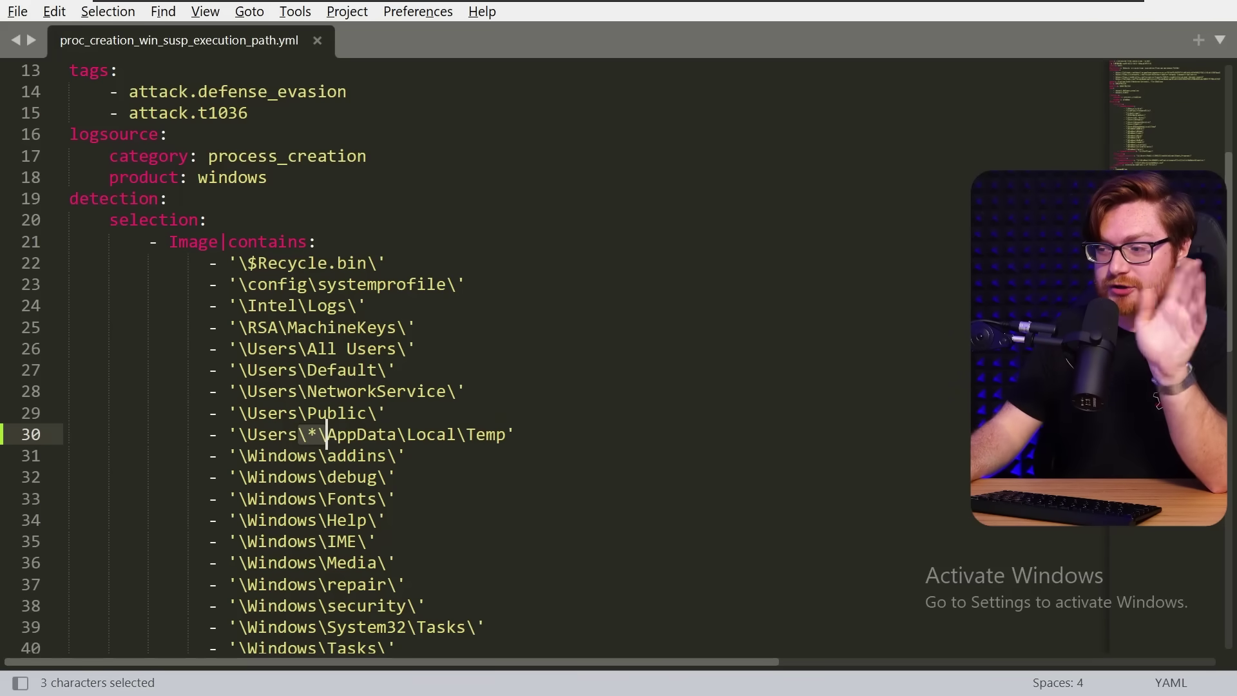
{"action": "left_click", "coordinate": [347, 435]}
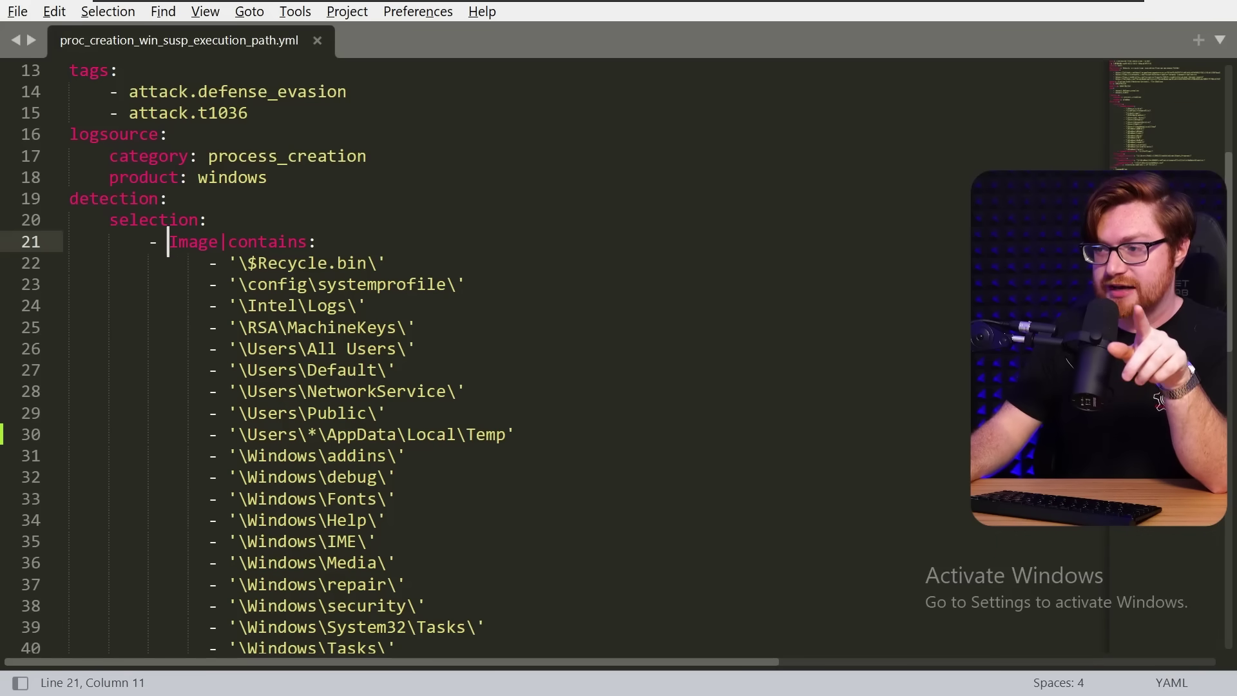
{"action": "left_click_drag", "start_coordinate": [169, 241], "coordinate": [309, 243]}
{"action": "left_click", "coordinate": [362, 306]}
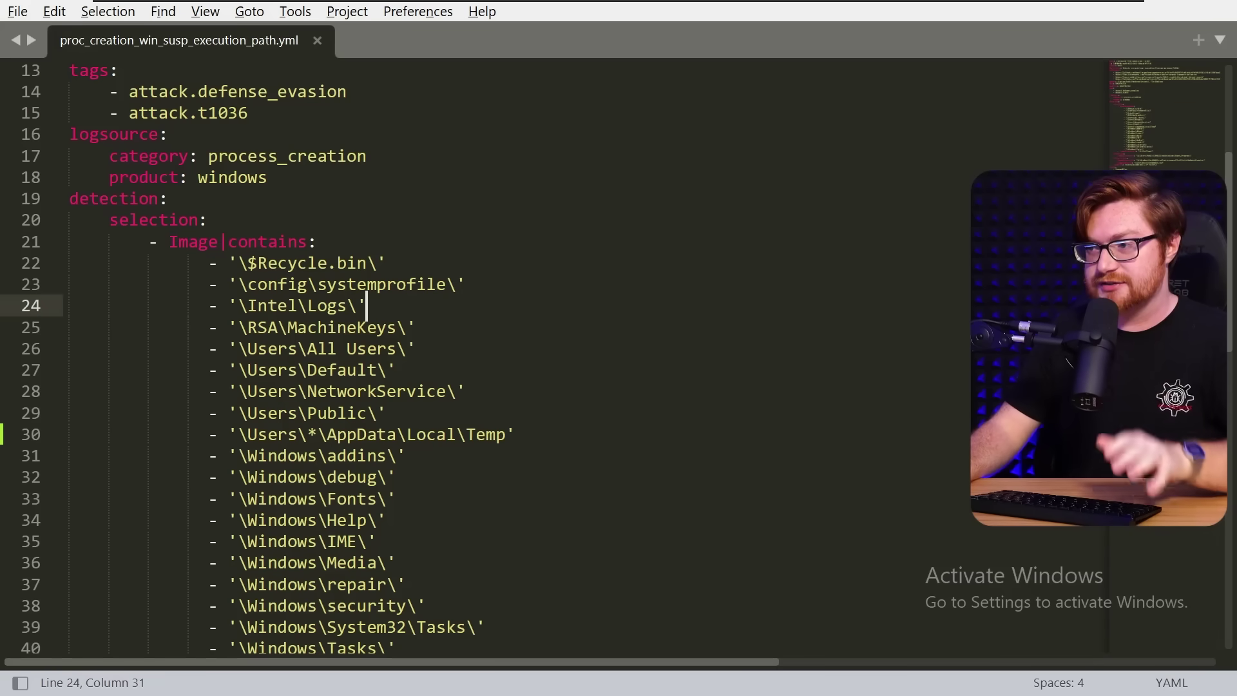
{"action": "scroll", "coordinate": [360, 306], "scroll_direction": "up", "scroll_amount": 4}
{"action": "key", "text": "ctrl+s"}
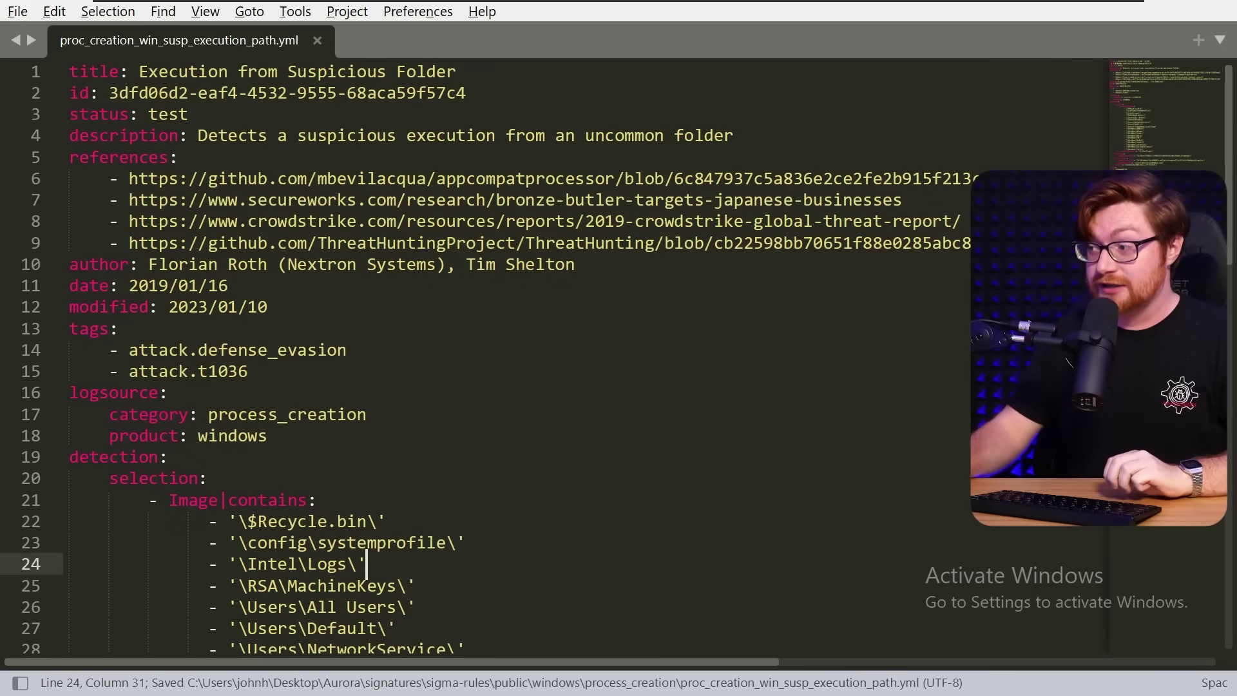
Minimize the editor and close the running Aurora agent window to stop the agent
{"action": "key", "text": "alt+space"}
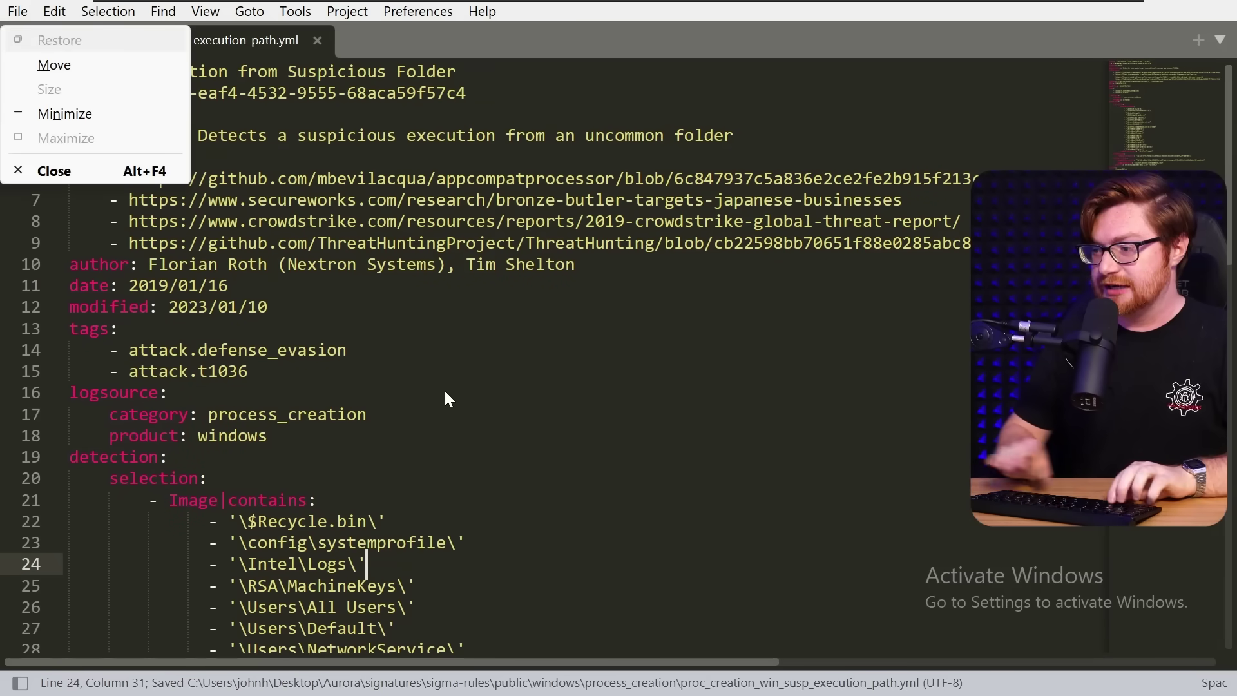
{"action": "key", "text": "n"}
{"action": "left_click", "coordinate": [569, 671]}
{"action": "left_click", "coordinate": [1015, 670]}
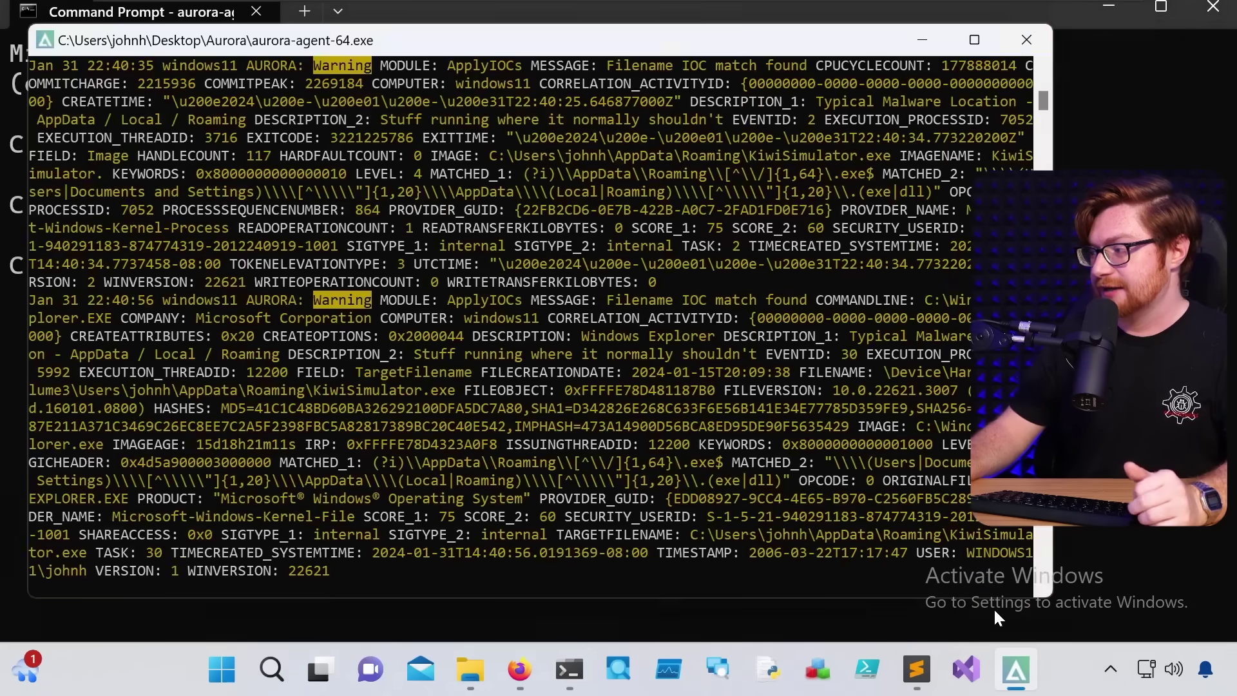
{"action": "left_click", "coordinate": [1024, 37]}
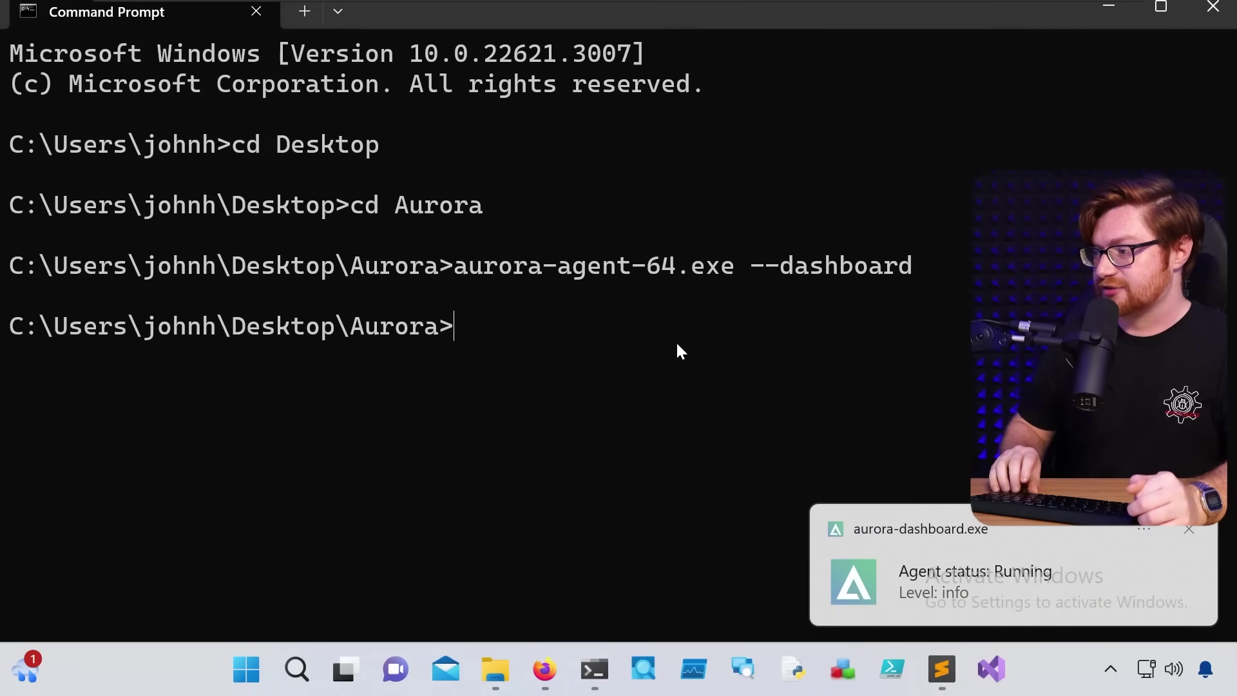
Run aurora-agent-64.exe --dashboard again in Command Prompt and allow it to make changes to the device
{"action": "key", "text": "Up"}
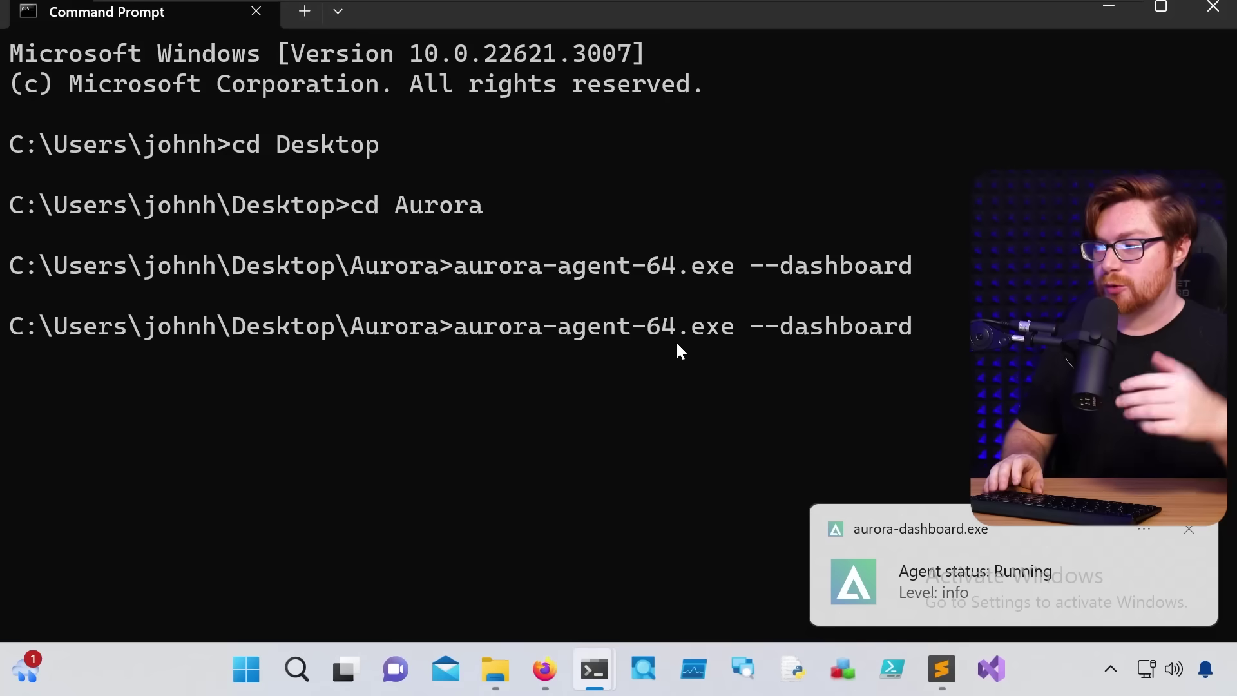
{"action": "key", "text": "Return"}
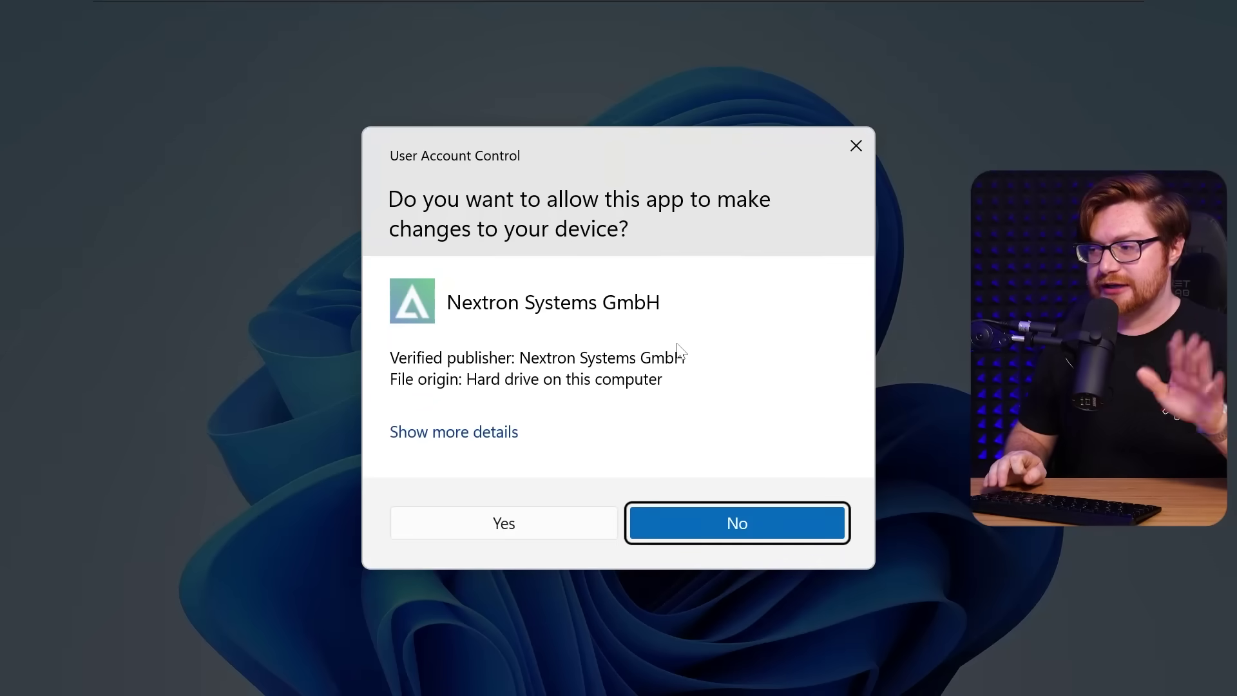
{"action": "key", "text": "Return"}
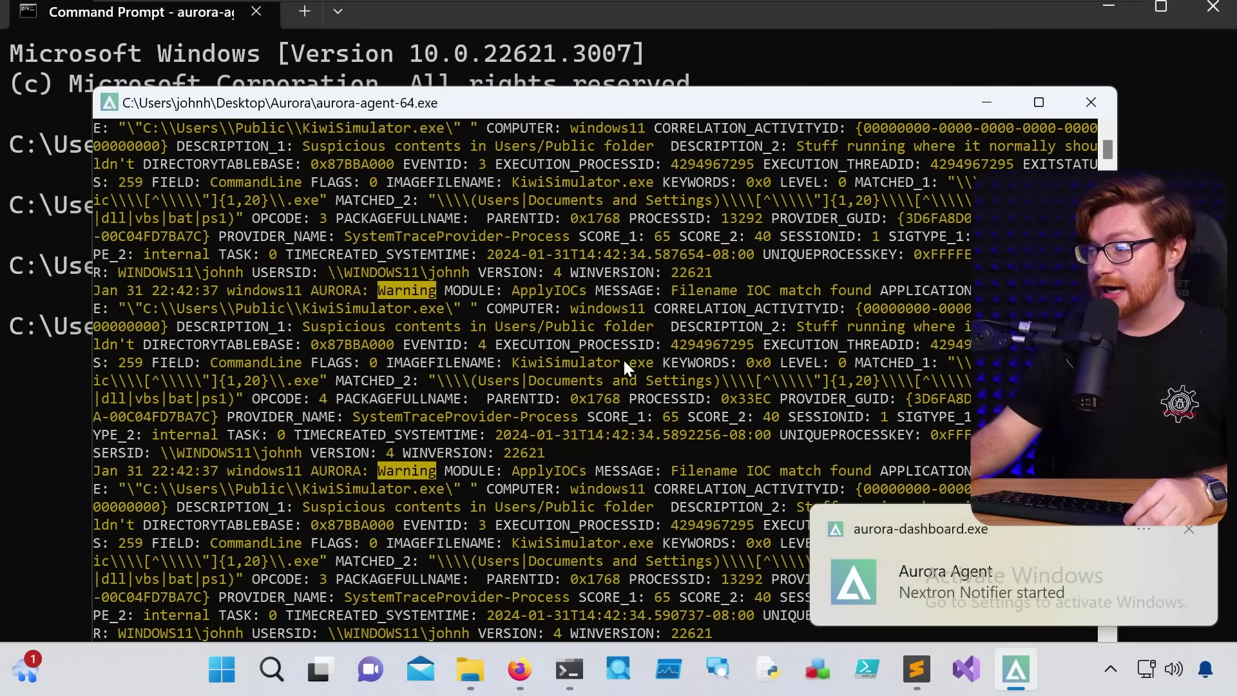
Switch to the Temp folder window containing KiwiSimulator.exe and minimize the Aurora agent and Command Prompt windows
{"action": "mouse_move", "coordinate": [467, 675]}
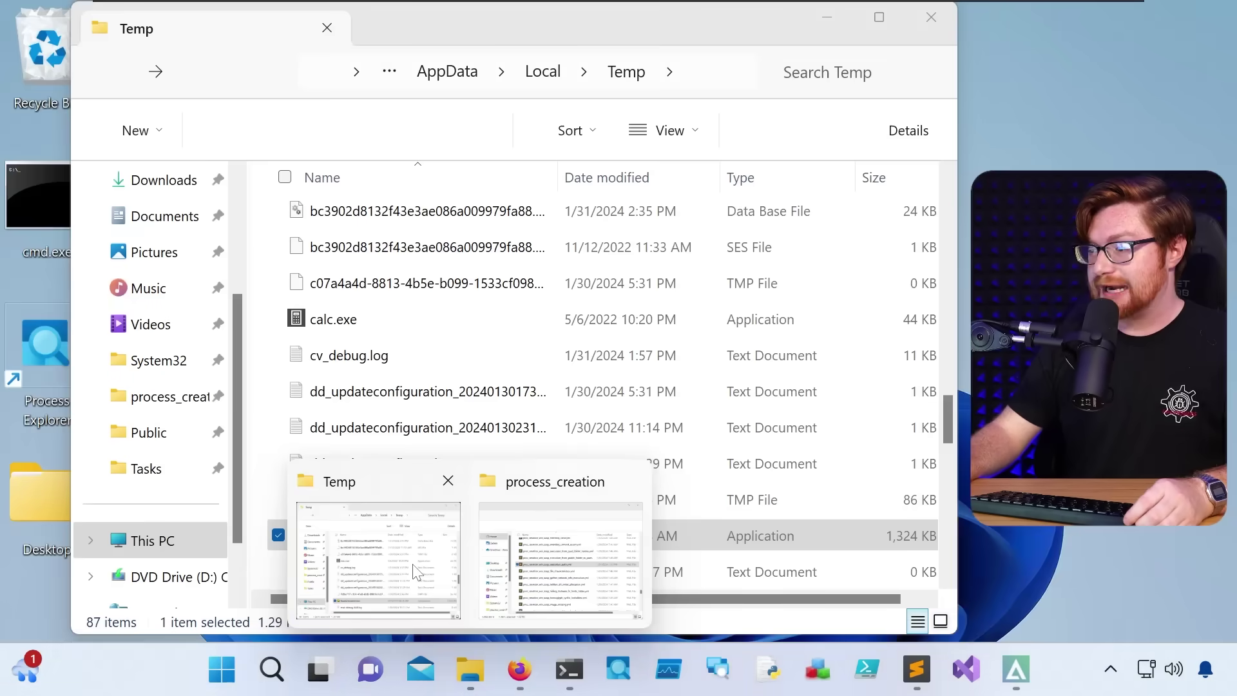
{"action": "left_click", "coordinate": [416, 571]}
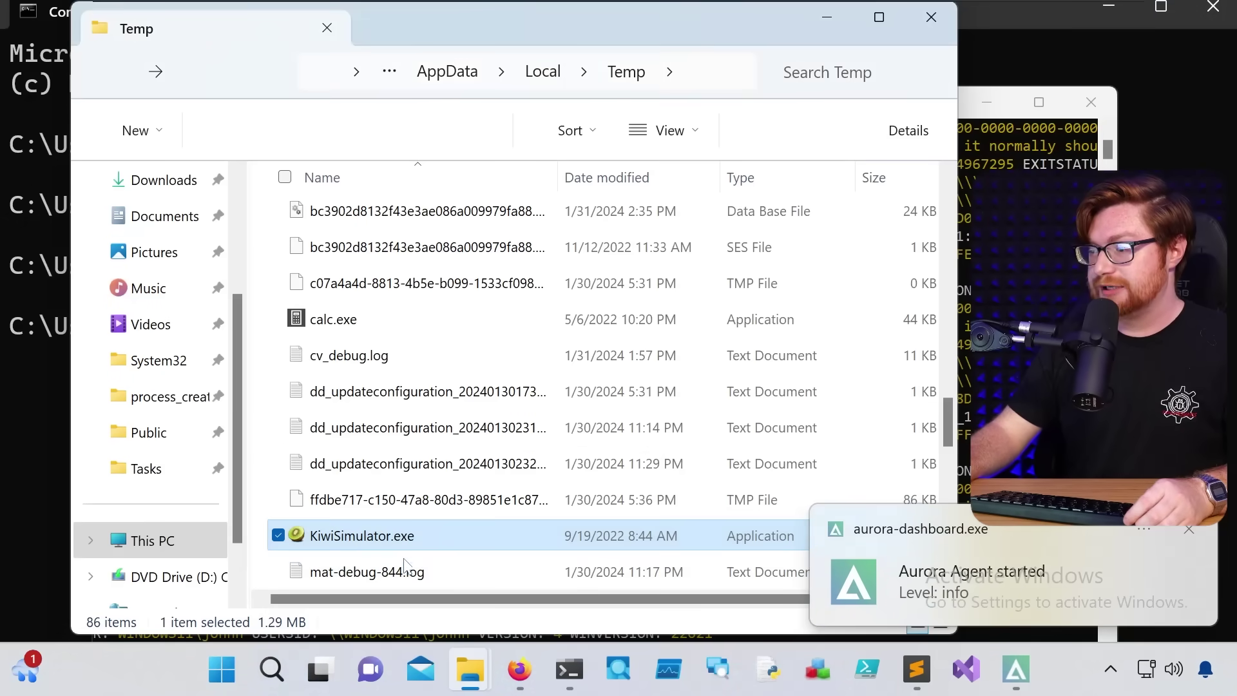
{"action": "mouse_move", "coordinate": [404, 545]}
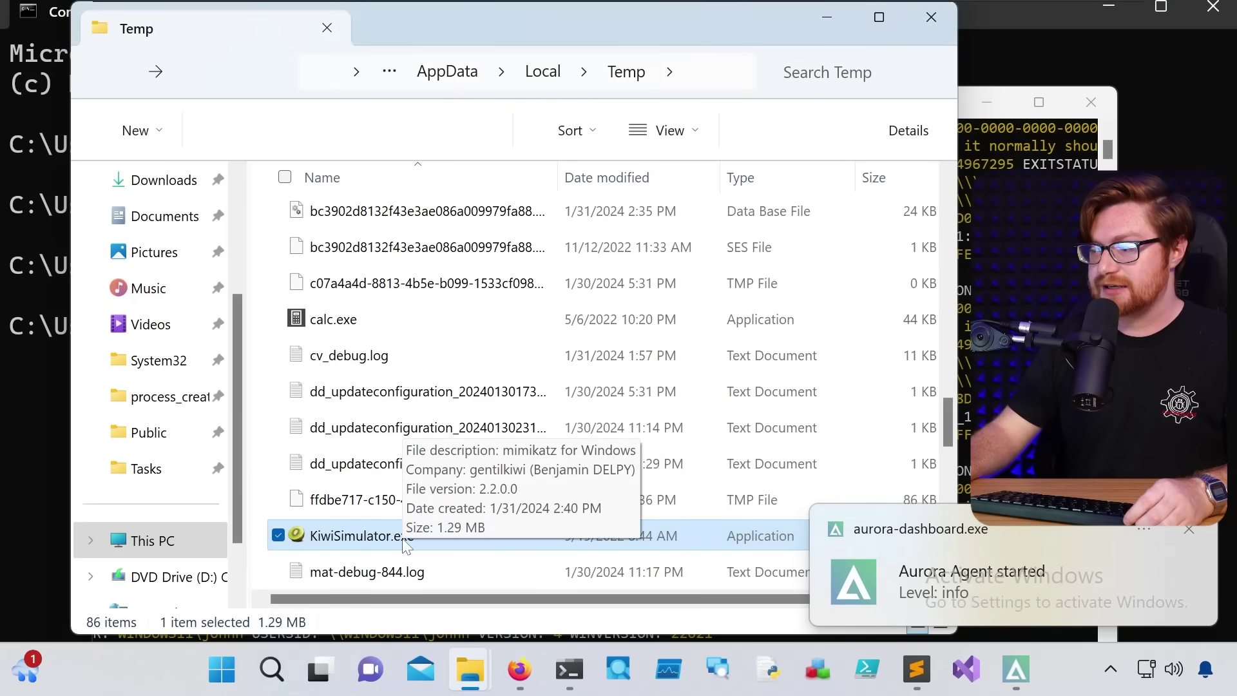
{"action": "left_click", "coordinate": [986, 102]}
{"action": "left_click", "coordinate": [1107, 7]}
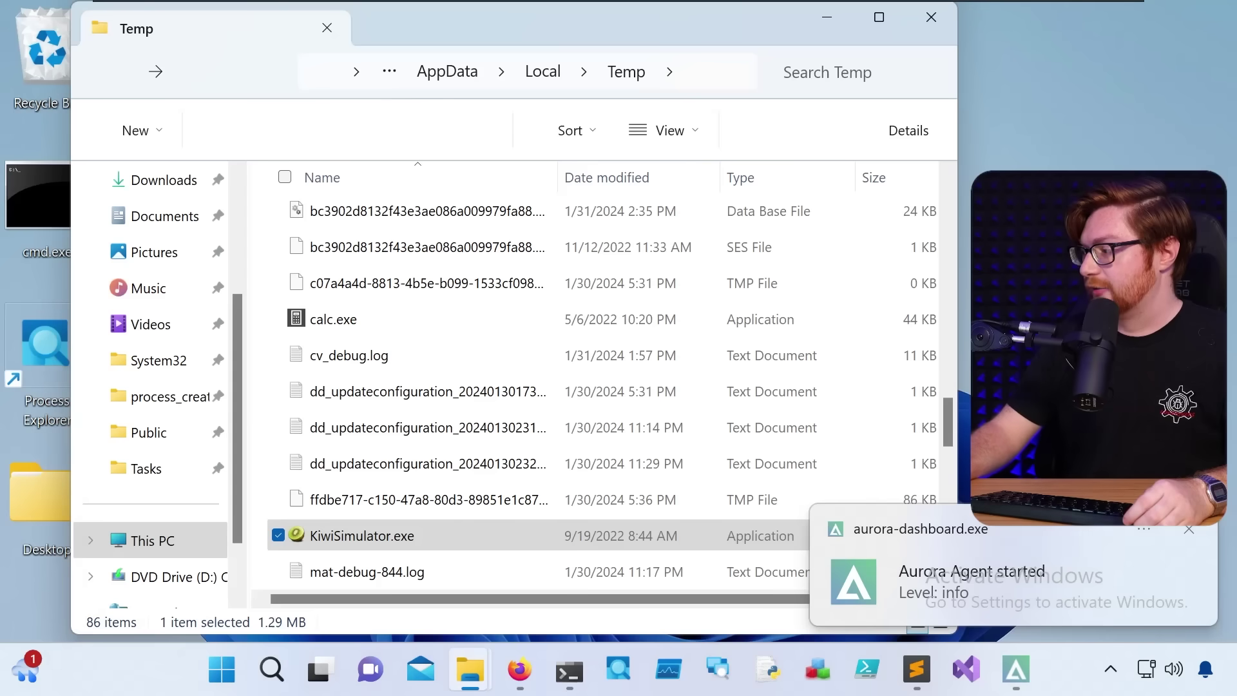
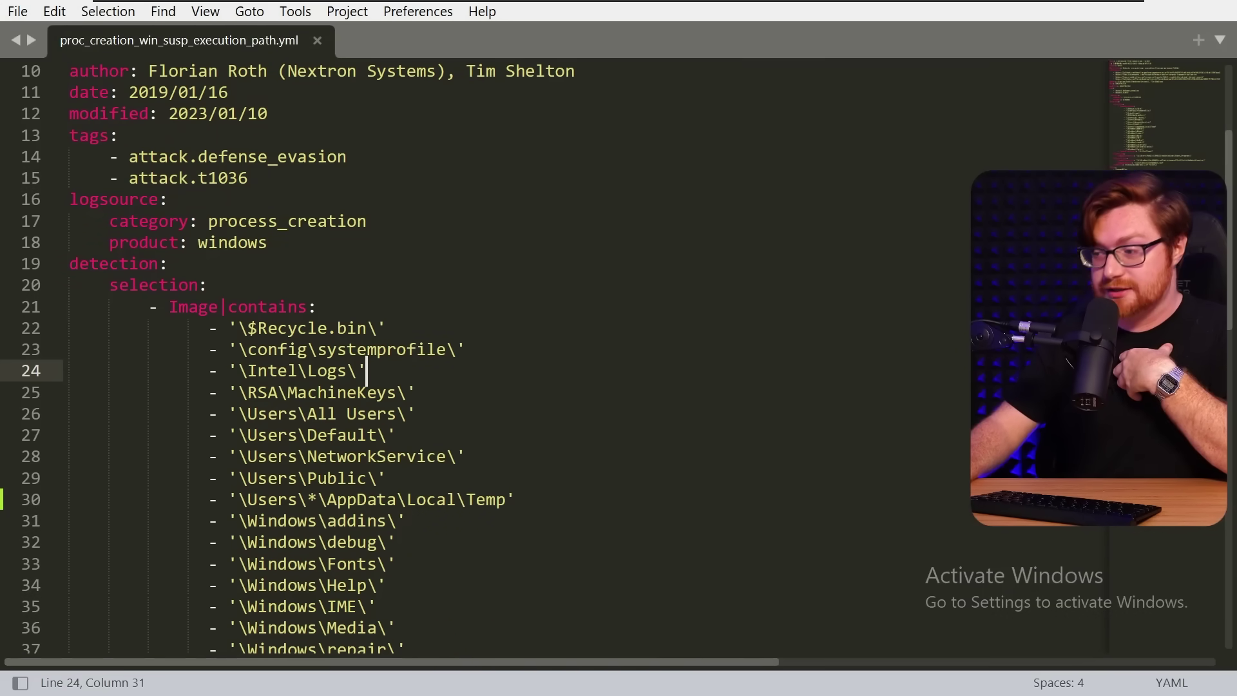
In Sublime Text, highlight and save the '\Users\*\AppData\Local\Temp' entry, and review the rule's filters and condition
{"action": "scroll", "coordinate": [619, 358], "scroll_direction": "down", "scroll_amount": 2}
{"action": "left_click_drag", "start_coordinate": [229, 370], "coordinate": [539, 376]}
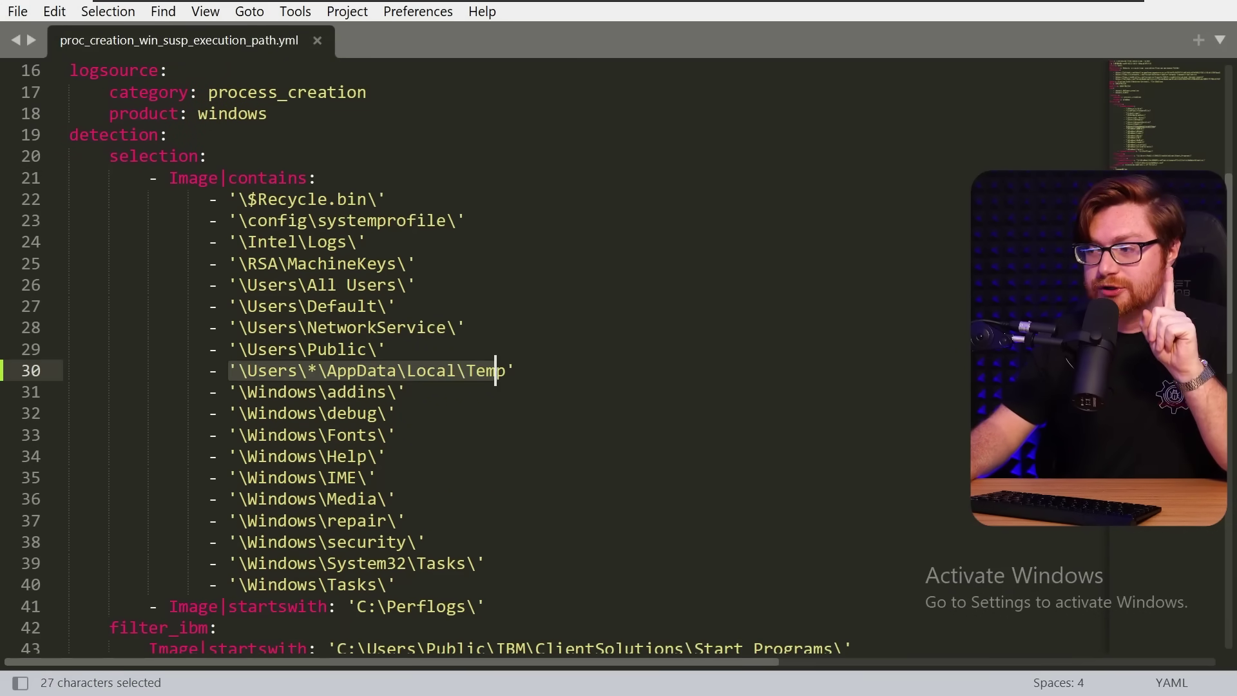
{"action": "key", "text": "ctrl+s"}
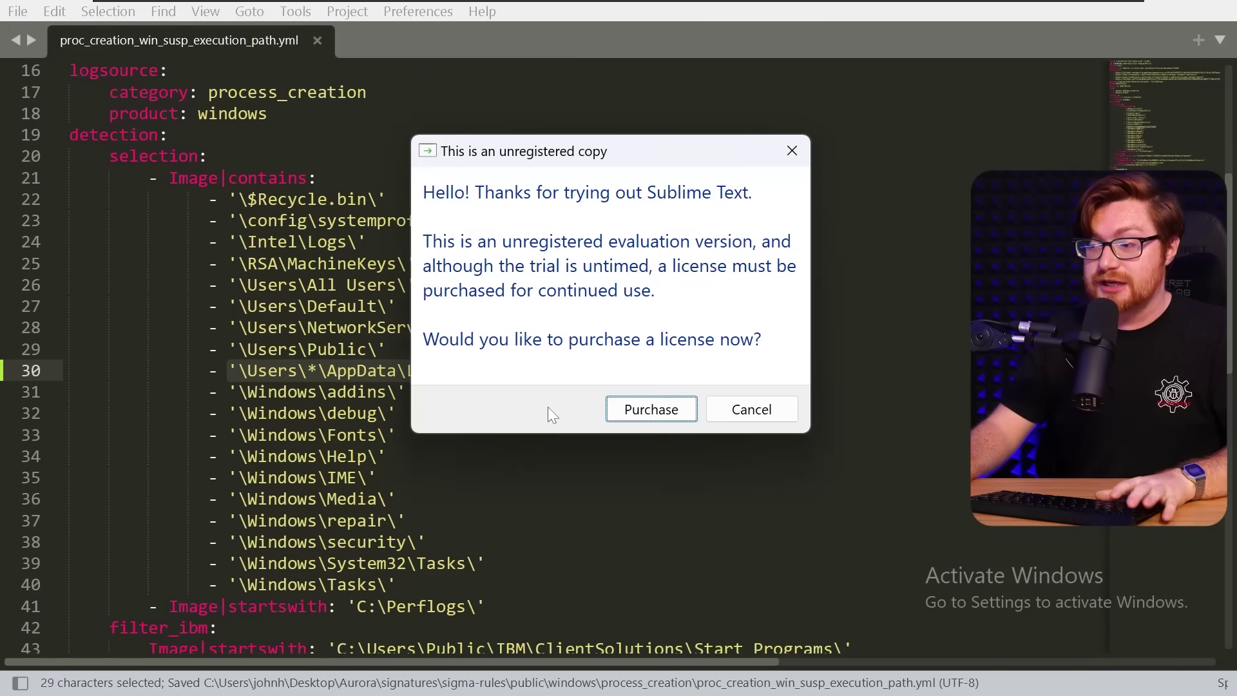
{"action": "key", "text": "Escape"}
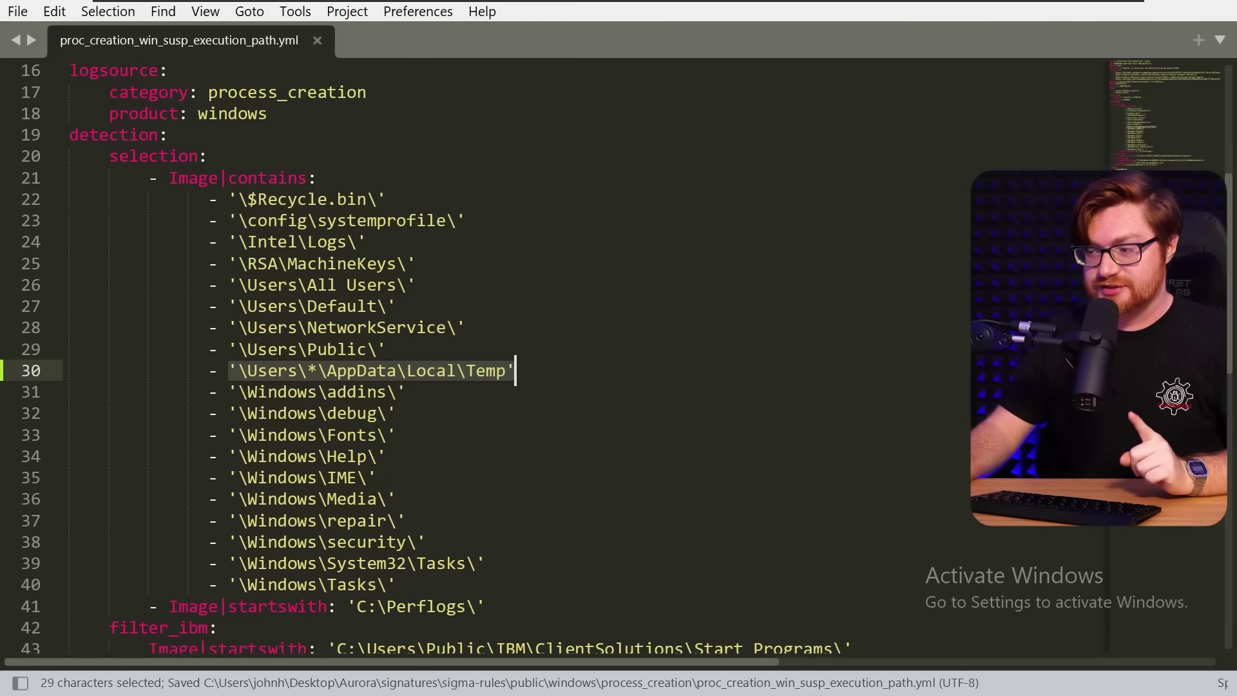
{"action": "scroll", "coordinate": [550, 358], "scroll_direction": "down", "scroll_amount": 3}
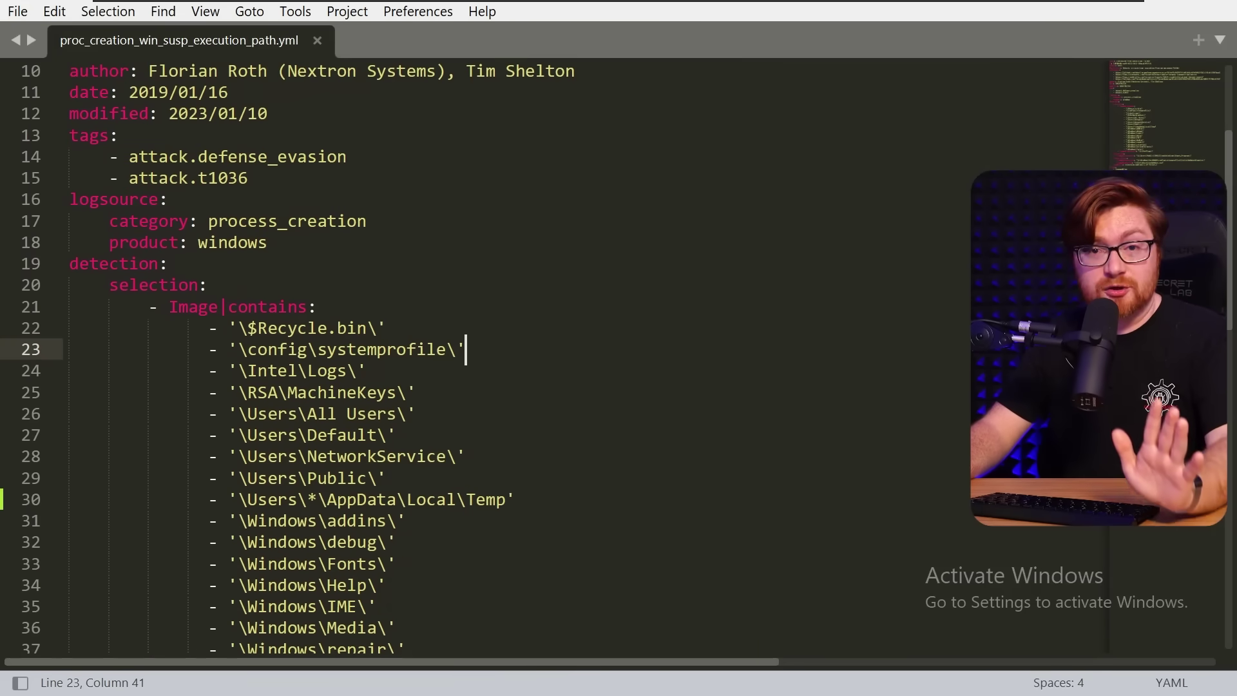
{"action": "scroll", "coordinate": [619, 358], "scroll_direction": "down", "scroll_amount": 3}
{"action": "scroll", "coordinate": [618, 358], "scroll_direction": "down", "scroll_amount": 1}
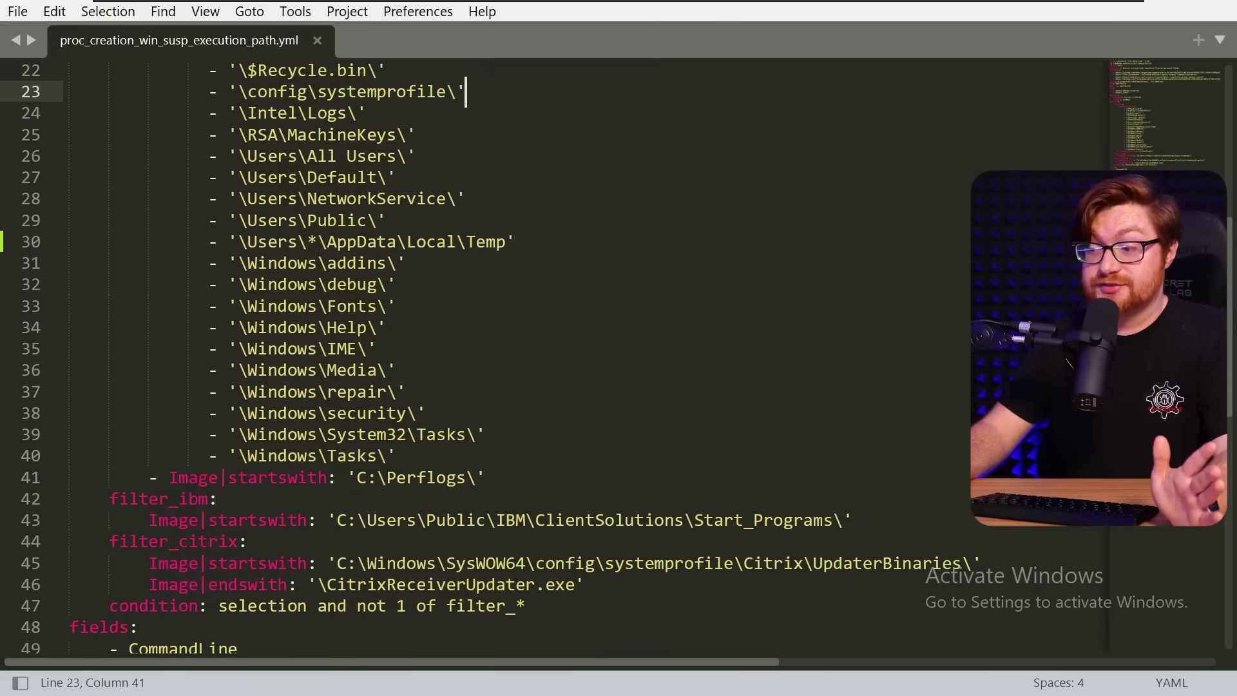
{"action": "scroll", "coordinate": [618, 358], "scroll_direction": "down", "scroll_amount": 2}
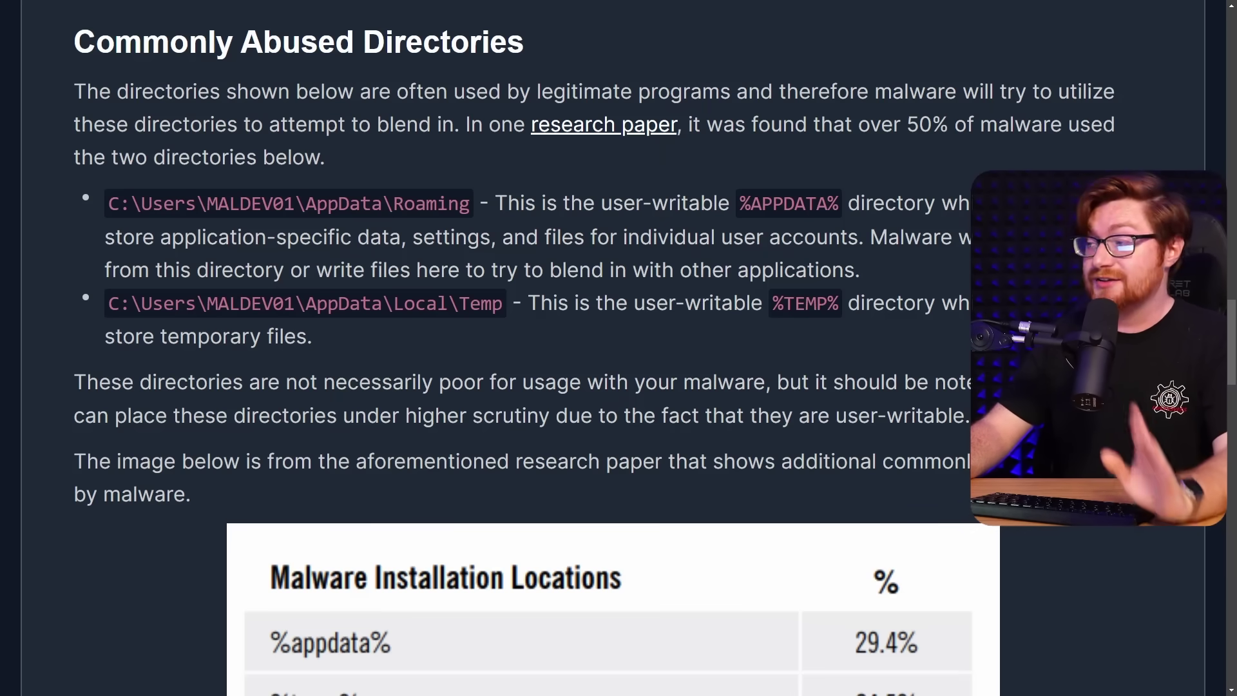
In the article's Commonly Abused Directories section, highlight the AppData\Roaming path and the AppData\Local\Temp path in turn
{"action": "left_click_drag", "start_coordinate": [112, 204], "coordinate": [469, 196]}
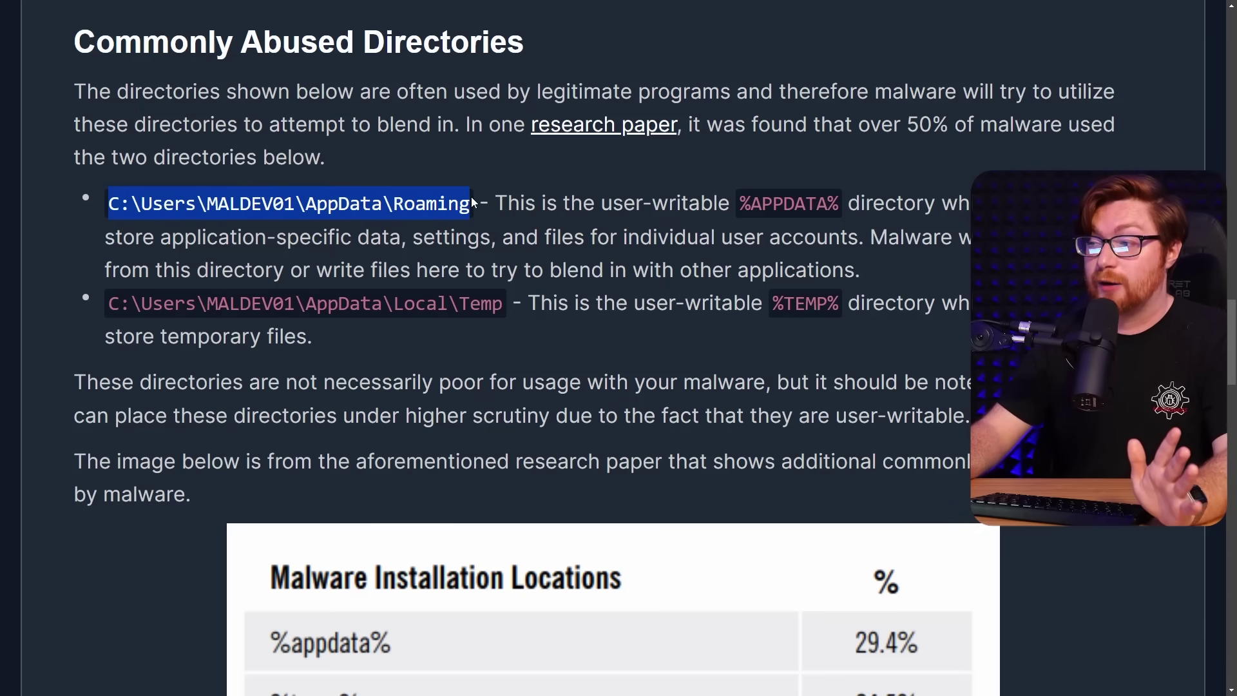
{"action": "left_click", "coordinate": [473, 203]}
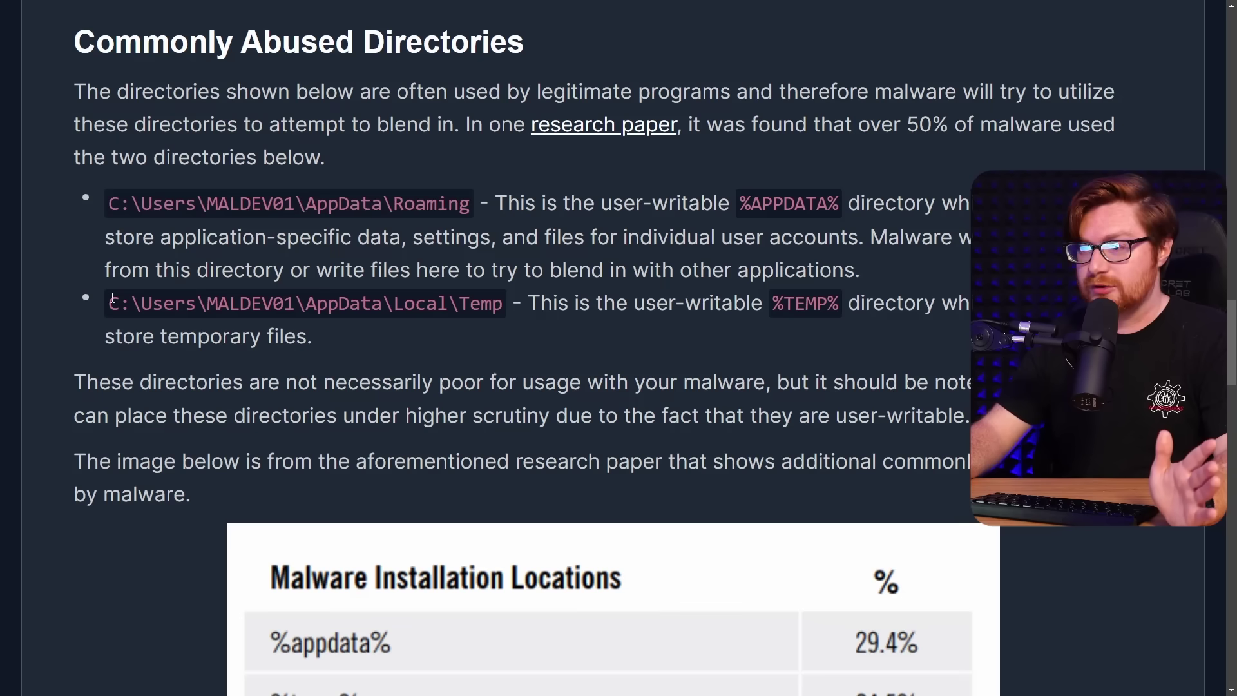
{"action": "left_click_drag", "start_coordinate": [109, 308], "coordinate": [507, 309]}
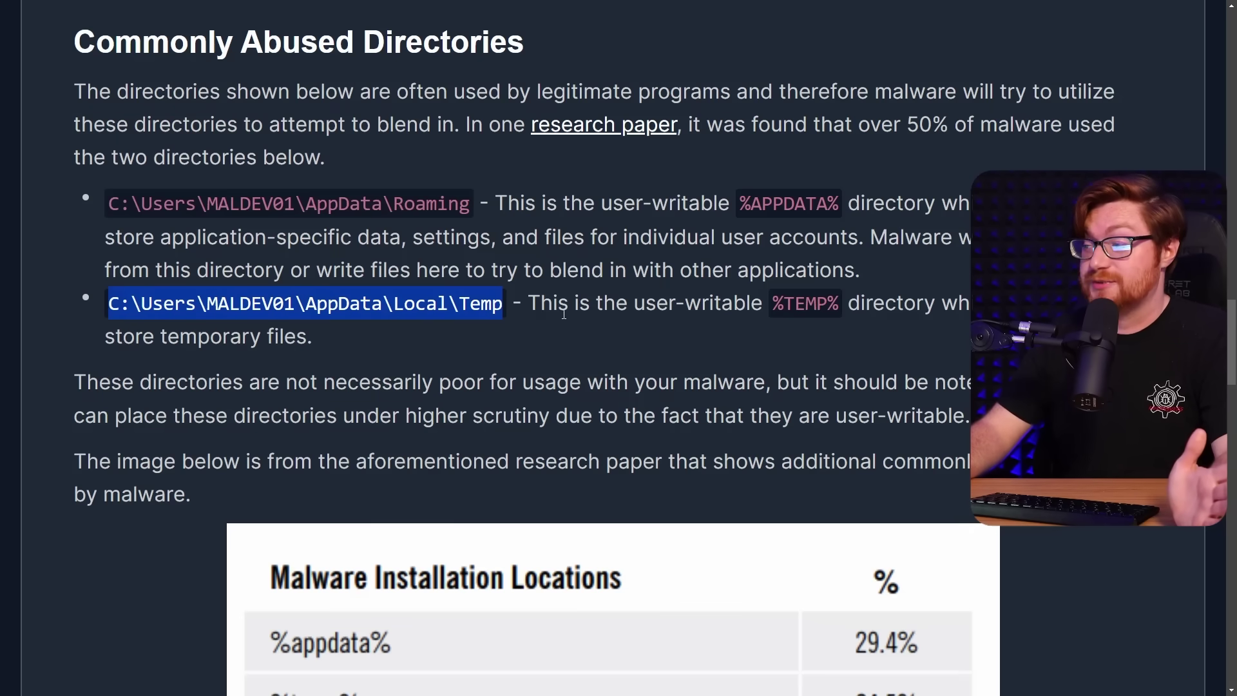
{"action": "left_click", "coordinate": [660, 332]}
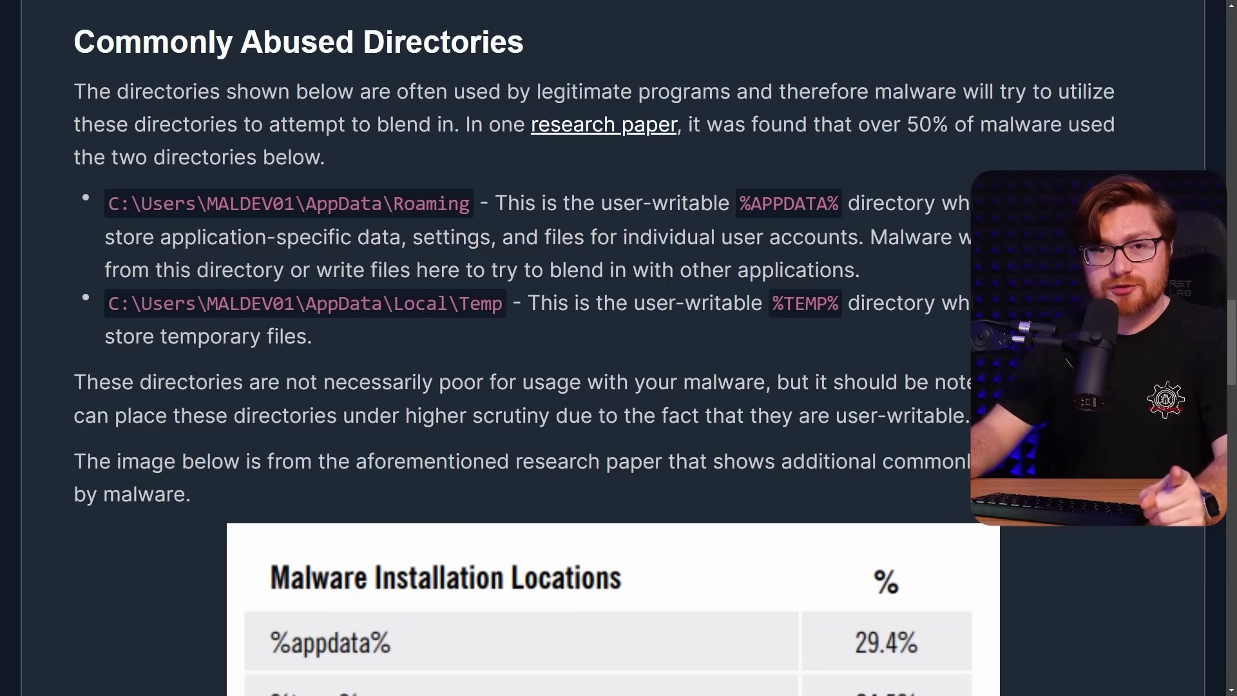